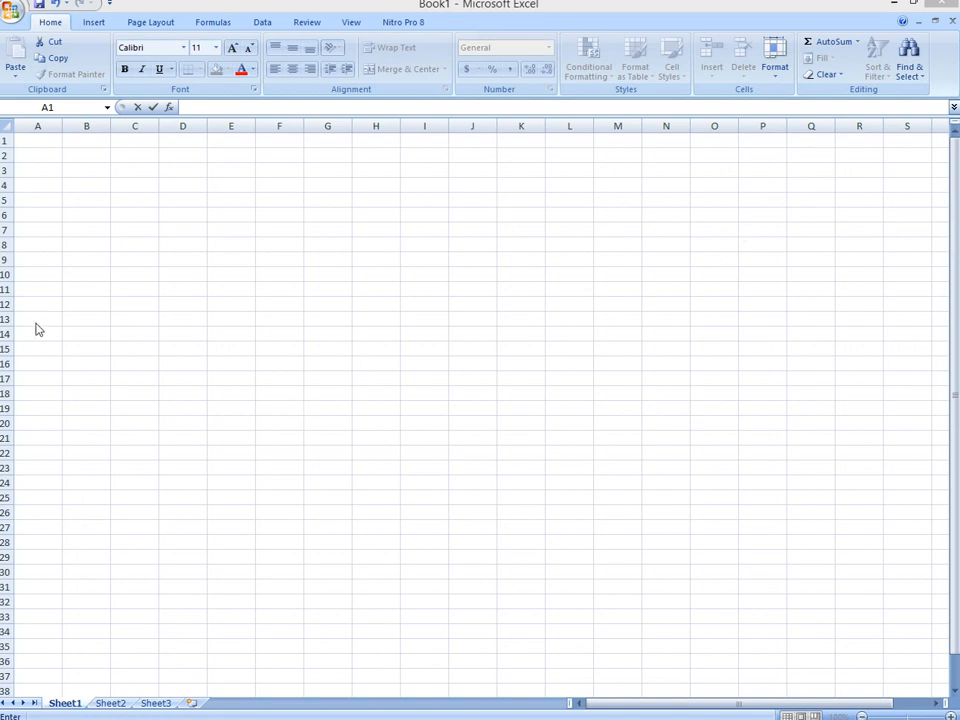
Step: Fill cells B1:B16 with a dark blue theme color
{"action": "left_click", "coordinate": [39, 158]}
{"action": "left_click_drag", "start_coordinate": [68, 362], "coordinate": [72, 142]}
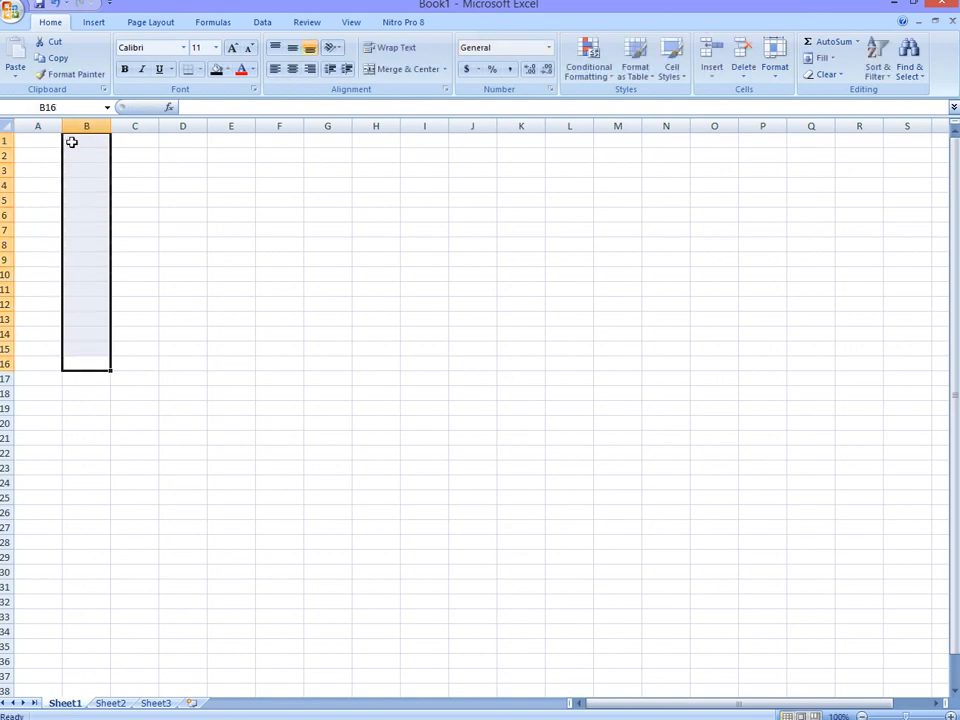
{"action": "left_click", "coordinate": [228, 70]}
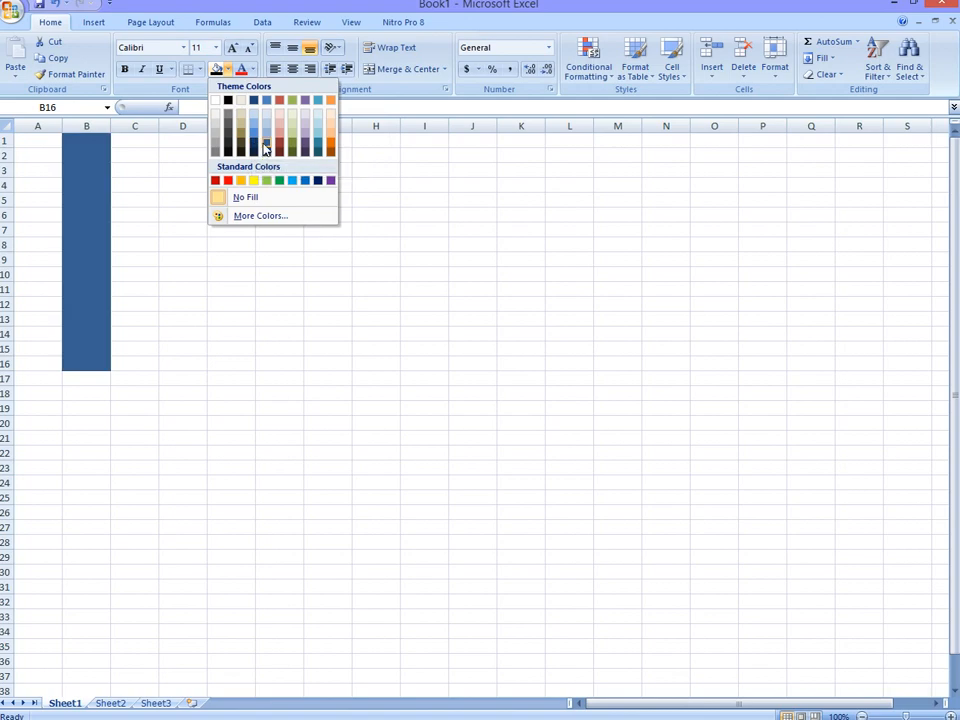
{"action": "left_click", "coordinate": [264, 144]}
Step: Fill cells A7:H7 with the standard green color
{"action": "left_click_drag", "start_coordinate": [43, 226], "coordinate": [369, 236]}
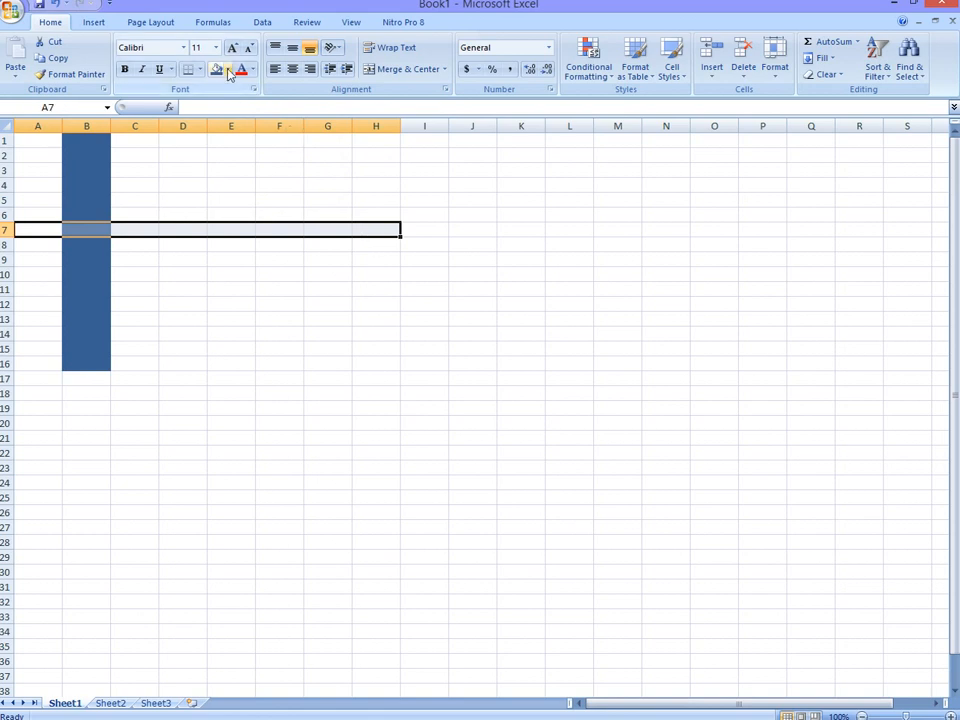
{"action": "left_click", "coordinate": [228, 72]}
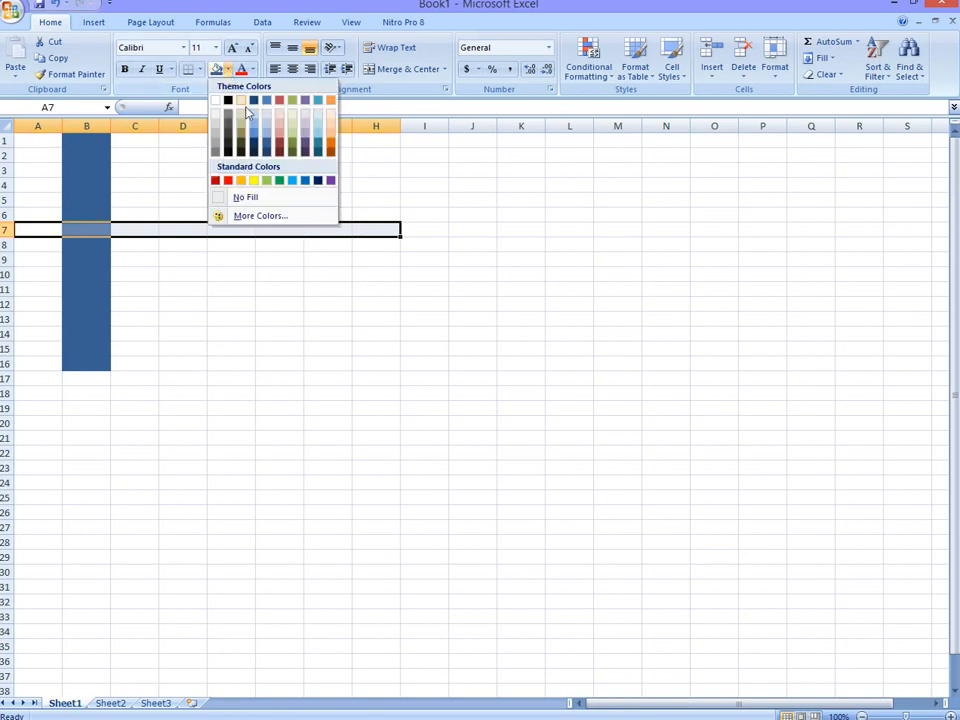
{"action": "left_click", "coordinate": [280, 182]}
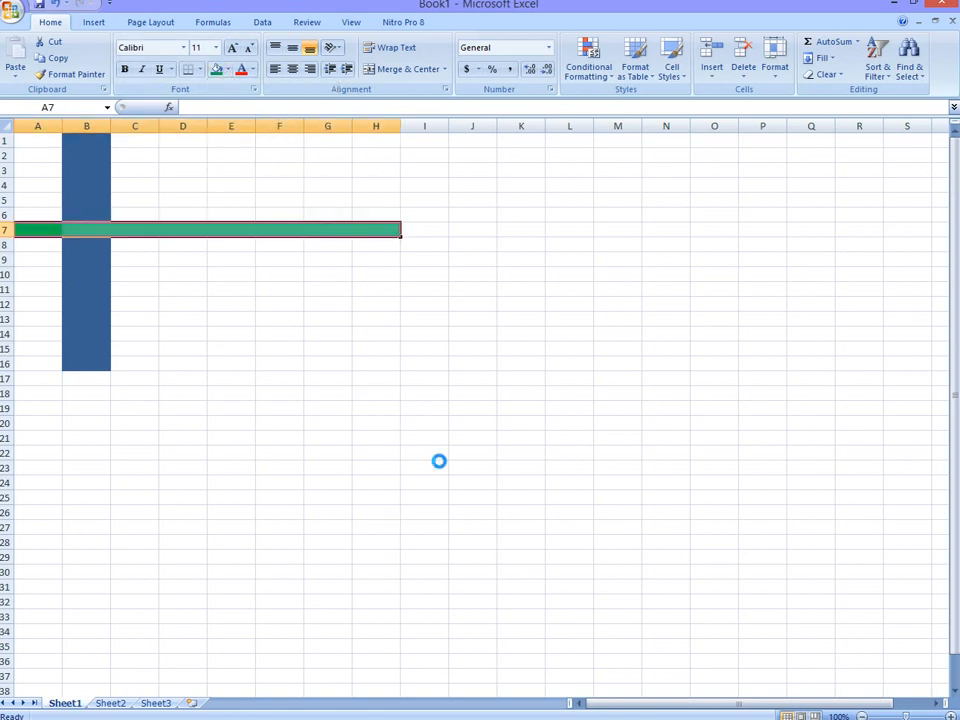
Step: Label the green band "rows" in cell I7 and the blue band "columns" in cell B17
{"action": "left_click", "coordinate": [419, 231]}
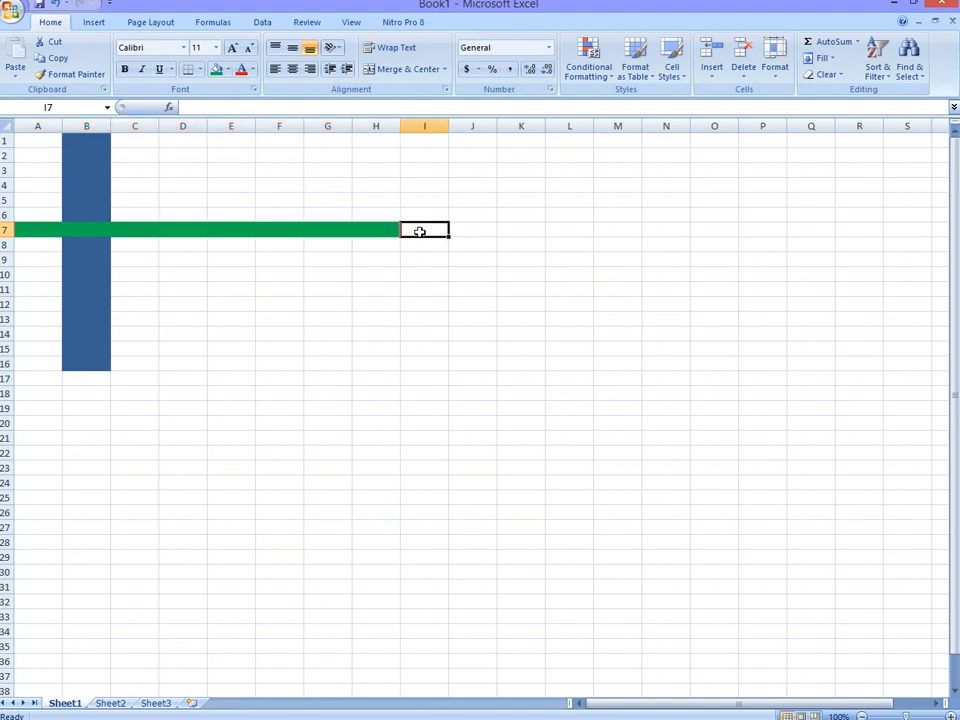
{"action": "type", "text": "ro"}
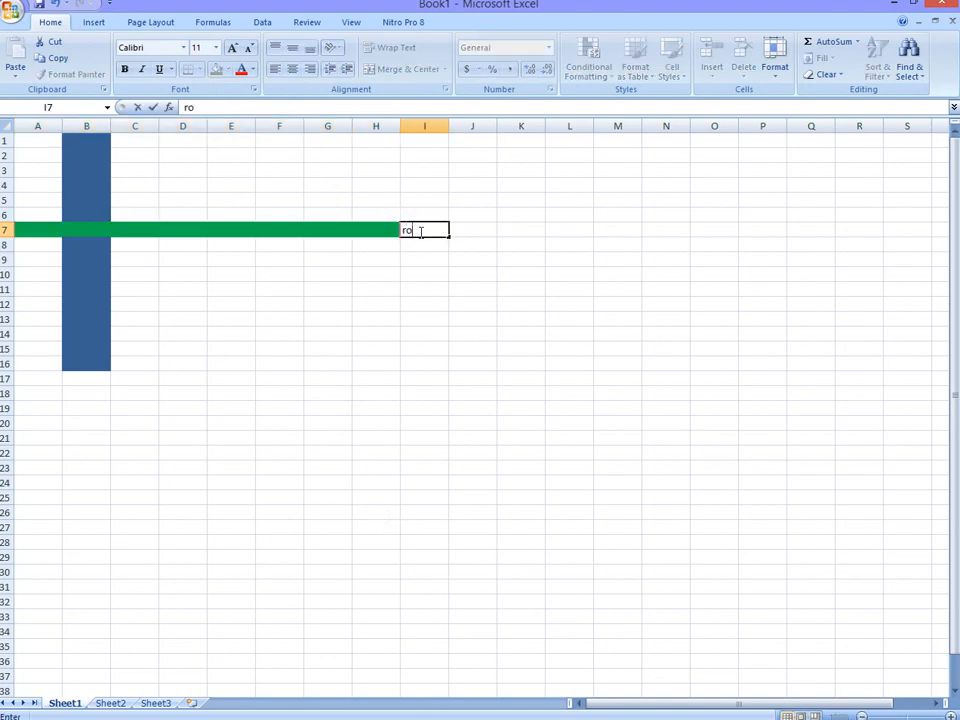
{"action": "type", "text": "ws"}
{"action": "left_click", "coordinate": [100, 378]}
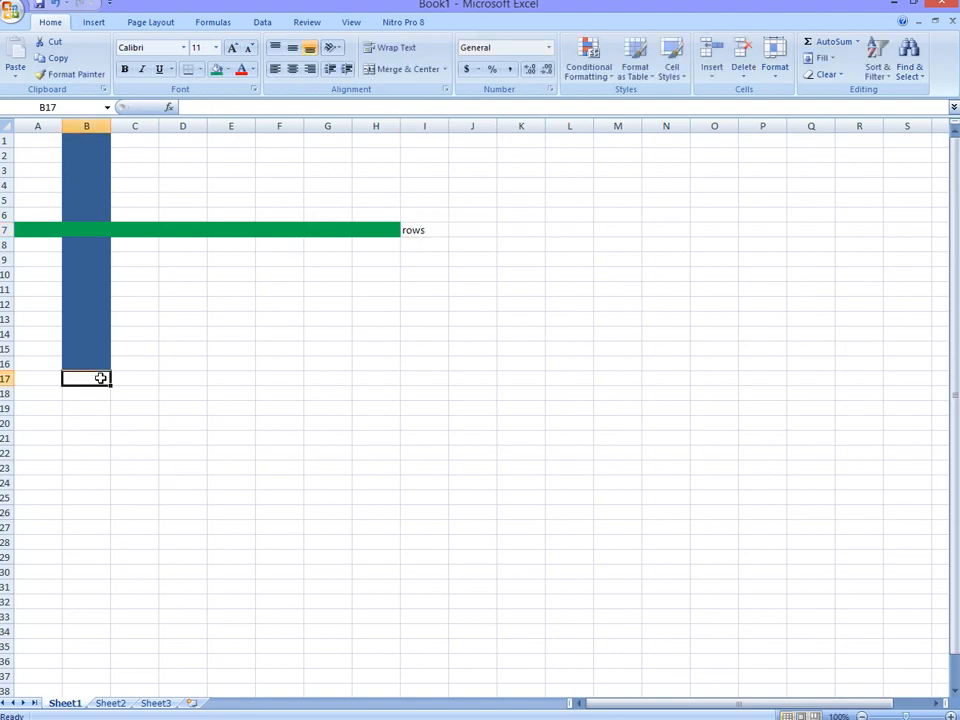
{"action": "type", "text": "colum"}
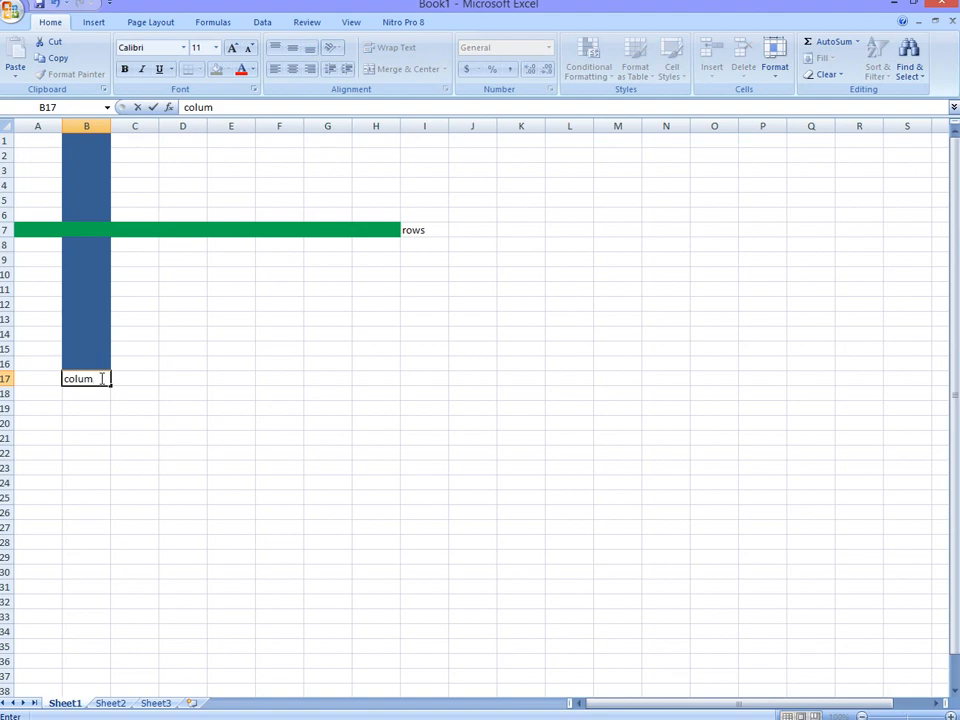
{"action": "type", "text": "ns"}
{"action": "left_click", "coordinate": [274, 317]}
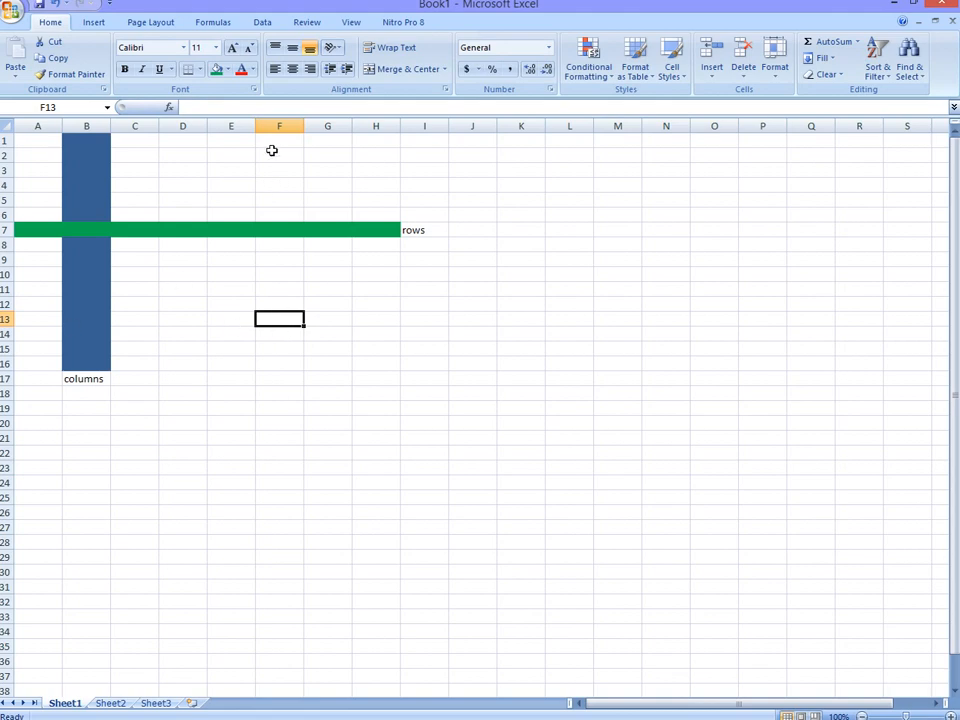
Step: Enter Monday, Tuesday and Wednesday down column E in cells E10 to E12
{"action": "left_click", "coordinate": [40, 107]}
{"action": "left_click", "coordinate": [231, 273]}
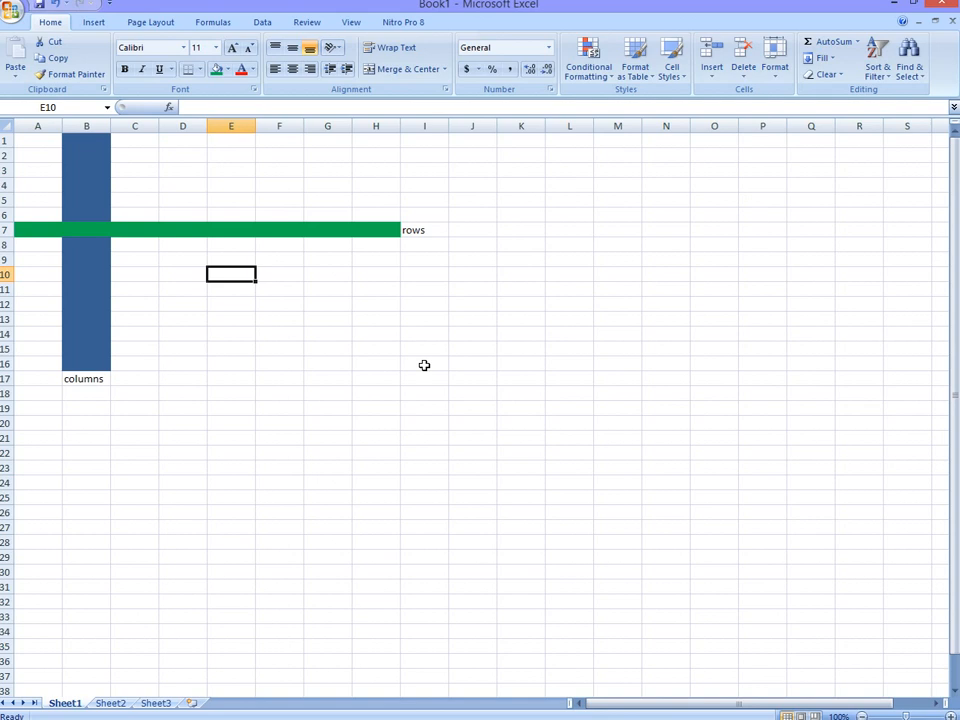
{"action": "type", "text": "monday"}
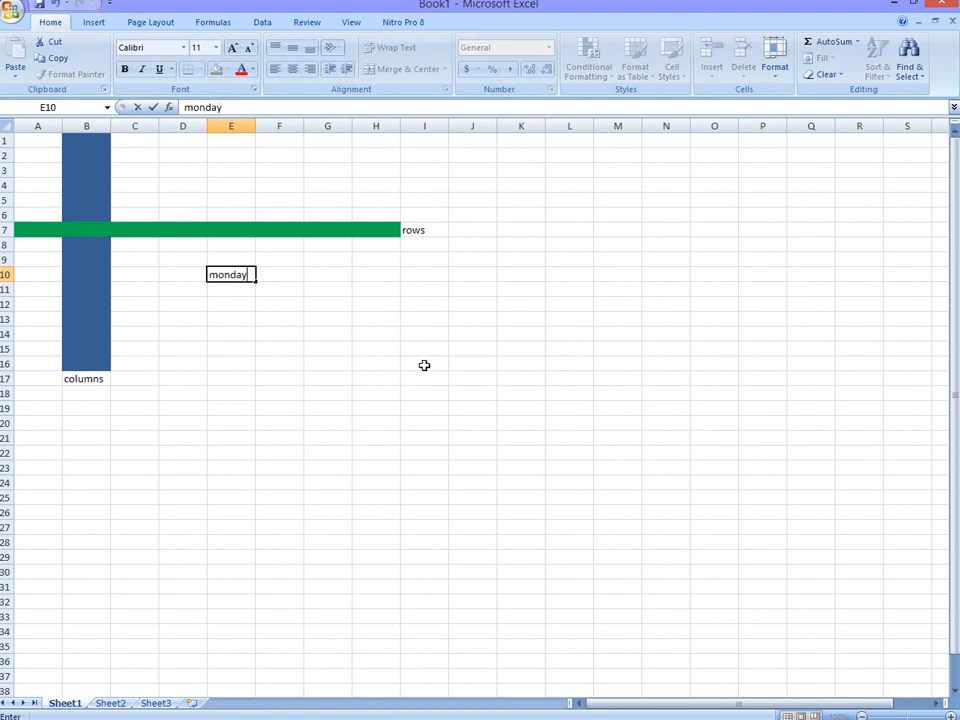
{"action": "key", "text": "Return"}
{"action": "type", "text": "tuesday"}
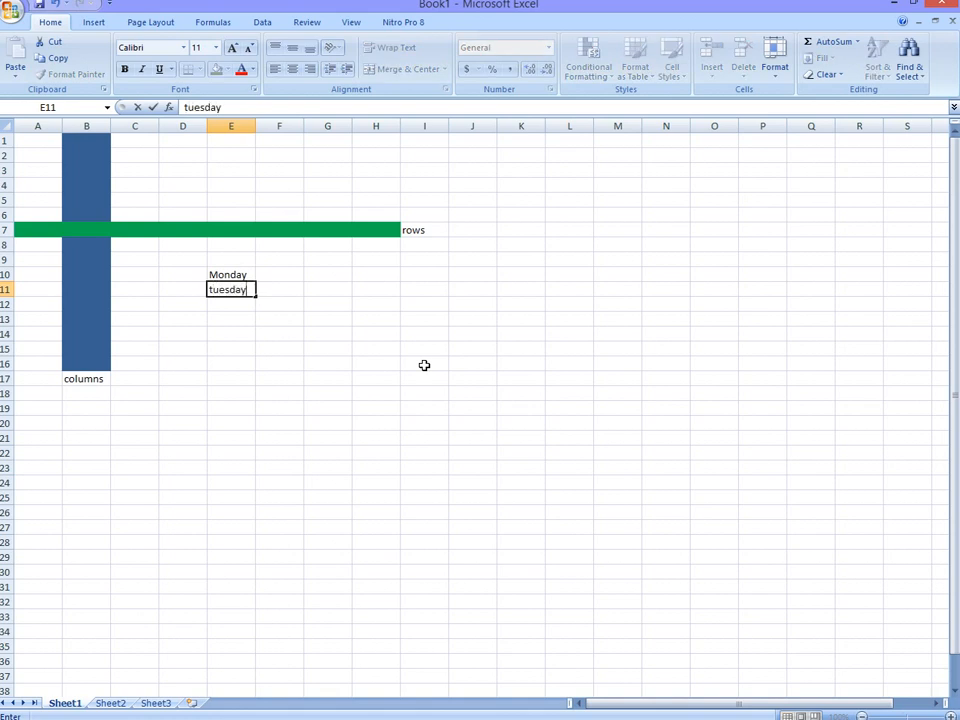
{"action": "key", "text": "Return"}
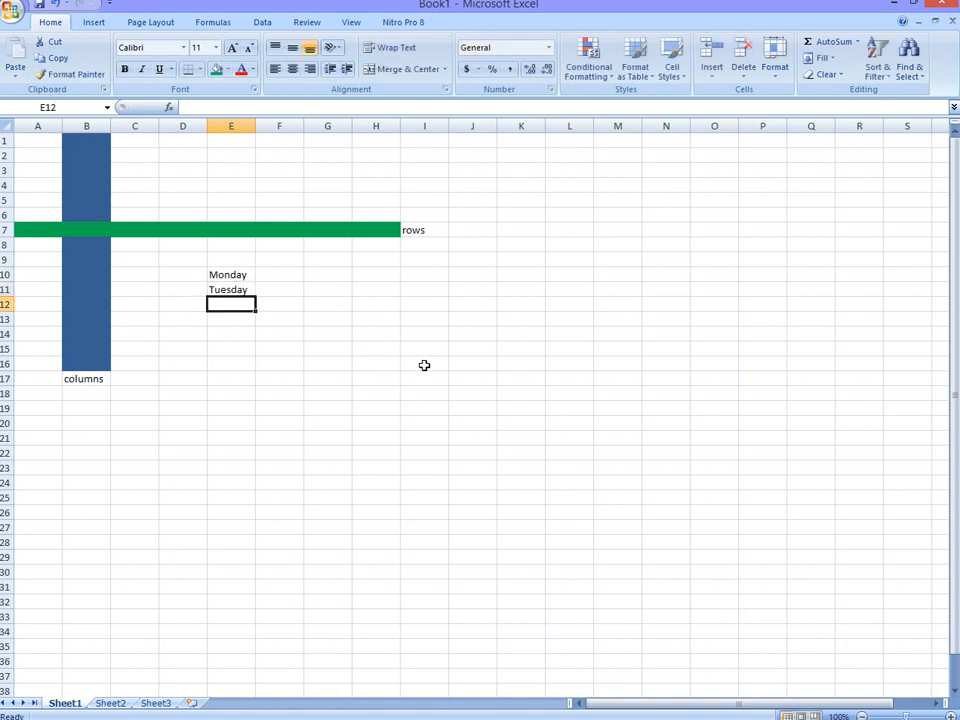
{"action": "type", "text": "wedn"}
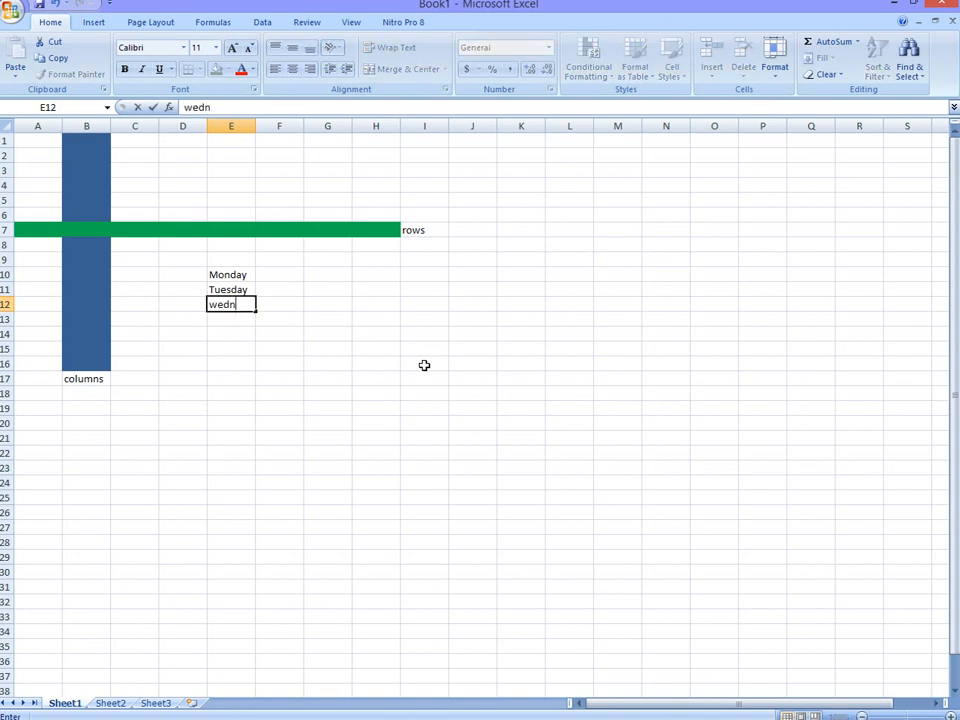
{"action": "type", "text": "esday"}
{"action": "key", "text": "Return"}
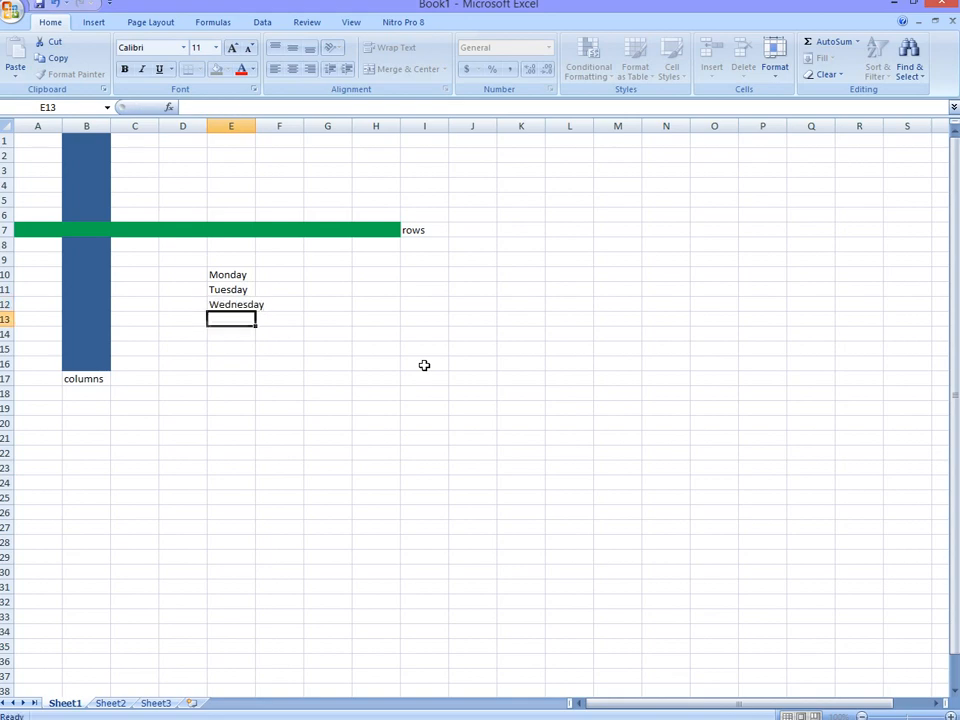
Step: Continue the weekday list with Thursday in E13 and Friday in E14
{"action": "type", "text": "th"}
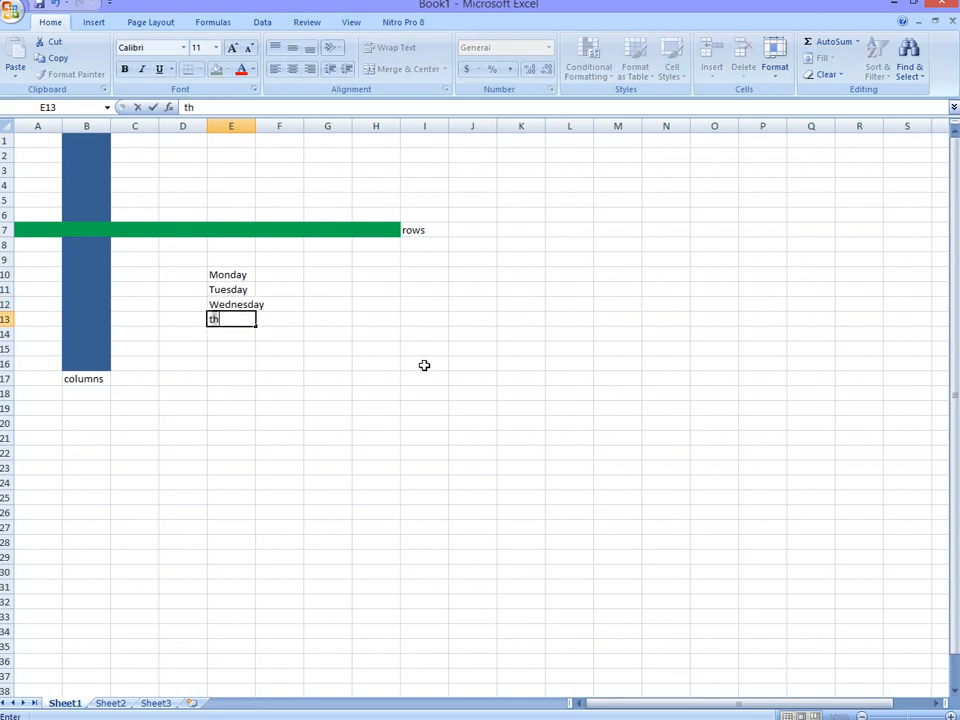
{"action": "type", "text": "ursdat"}
{"action": "key", "text": "BackSpace"}
{"action": "type", "text": "y"}
{"action": "key", "text": "Return"}
{"action": "type", "text": "fru"}
{"action": "key", "text": "BackSpace"}
{"action": "type", "text": "iday"}
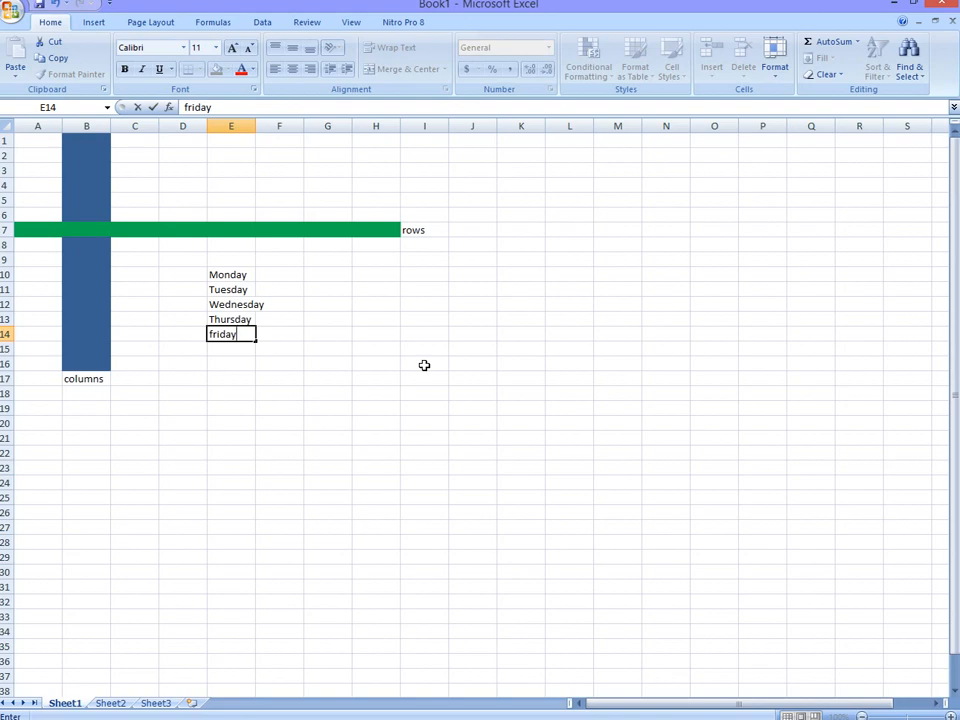
{"action": "left_click", "coordinate": [309, 257]}
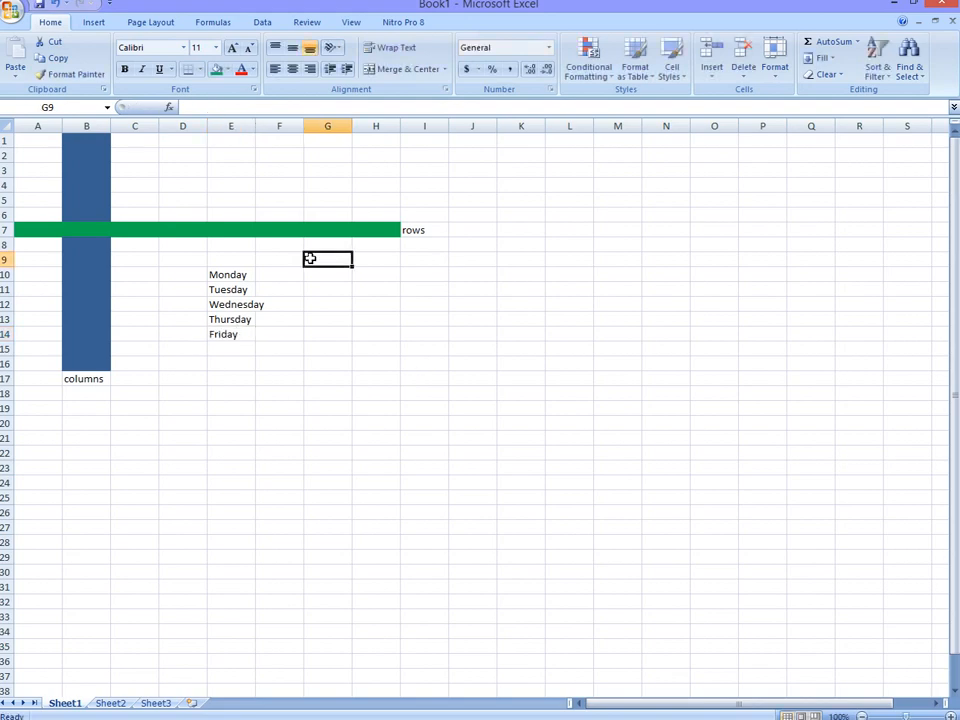
Step: Enter the column headings "boy" in cell F9 and "girls" in cell G9
{"action": "left_click", "coordinate": [283, 258]}
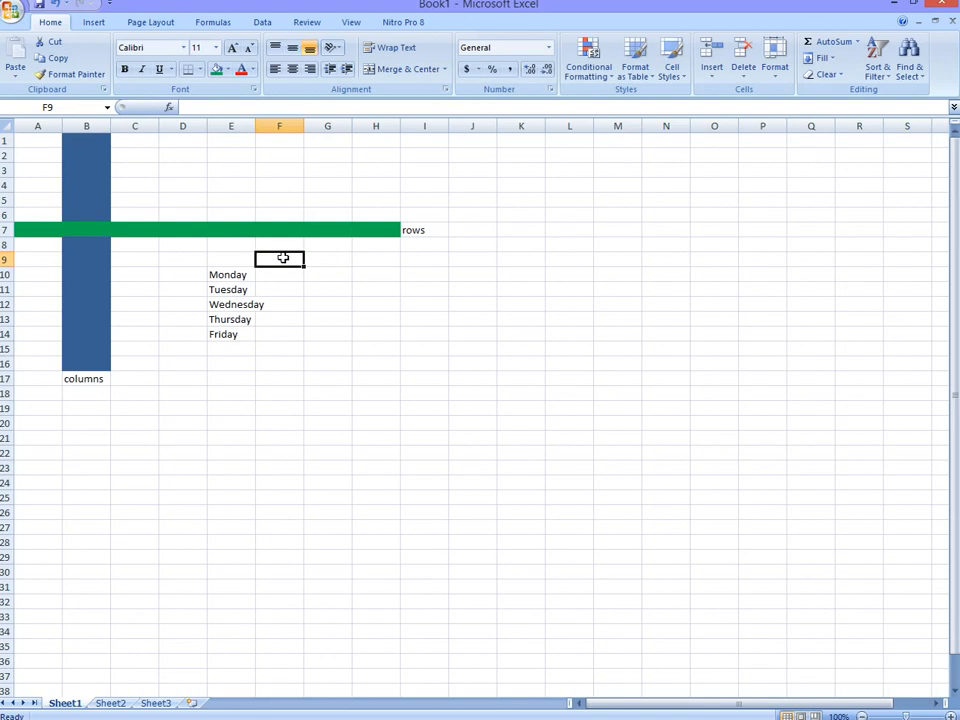
{"action": "type", "text": "boy"}
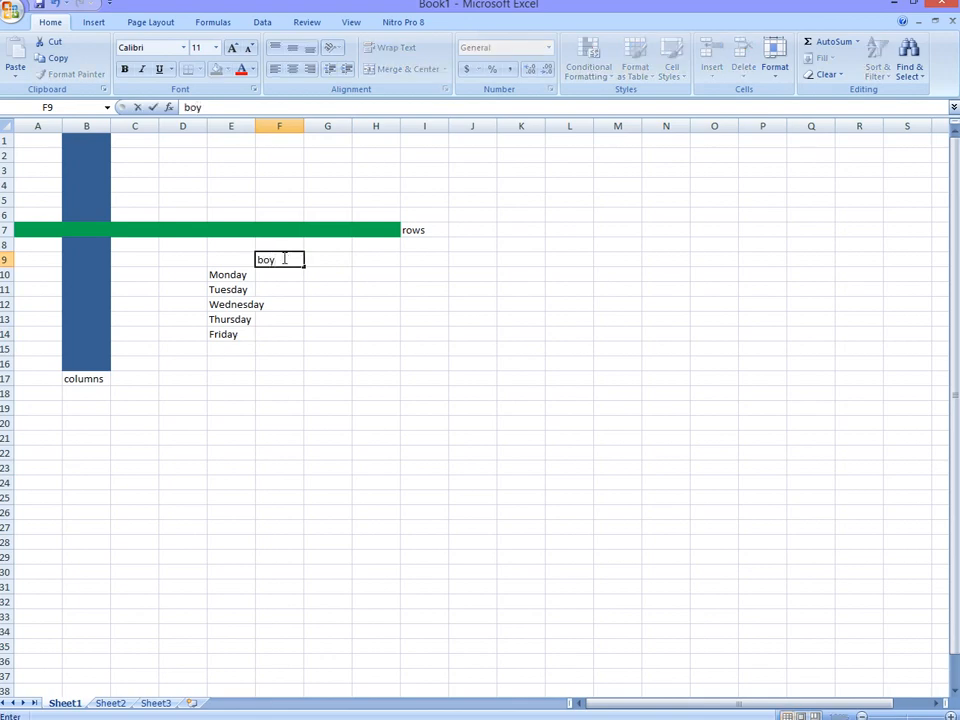
{"action": "left_click", "coordinate": [329, 261]}
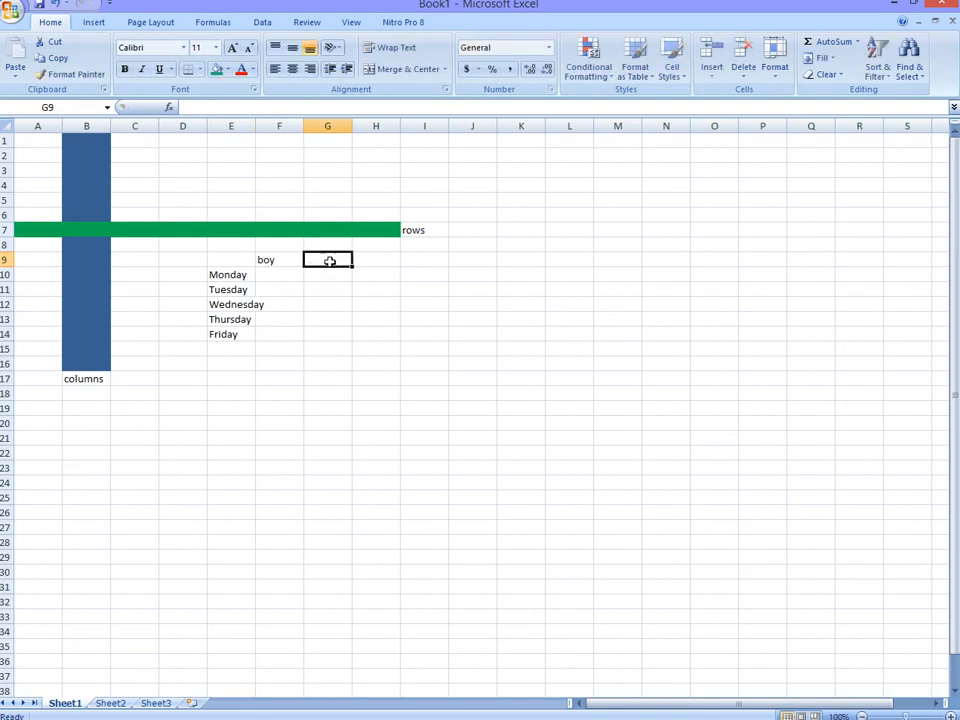
{"action": "type", "text": "gi"}
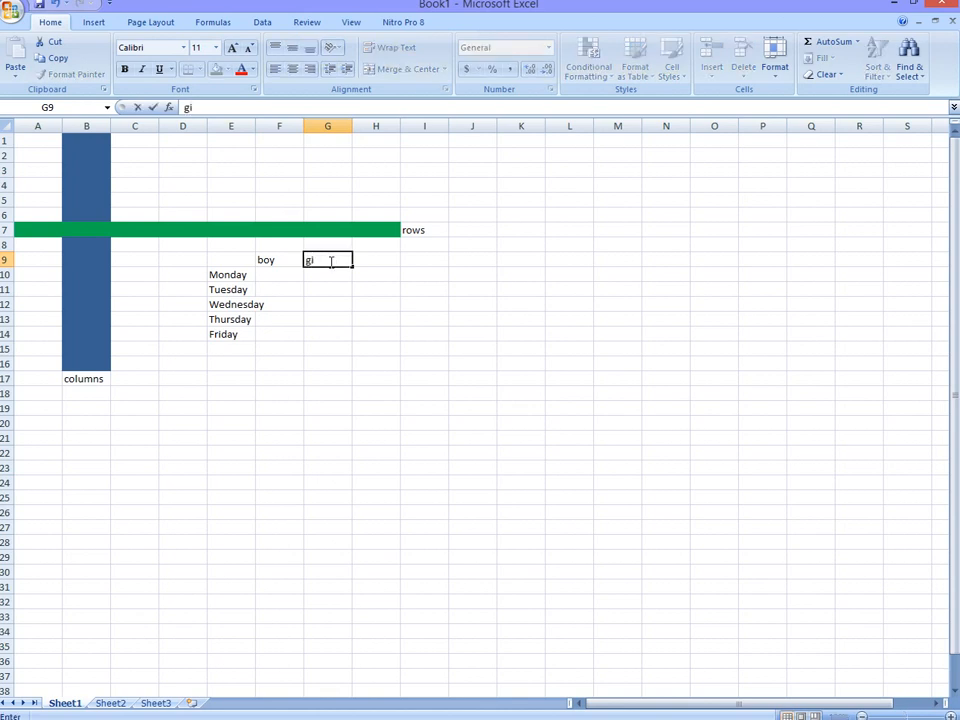
{"action": "type", "text": "rls"}
Step: Enter the title "students register" in cell F8 above the headings
{"action": "left_click", "coordinate": [263, 245]}
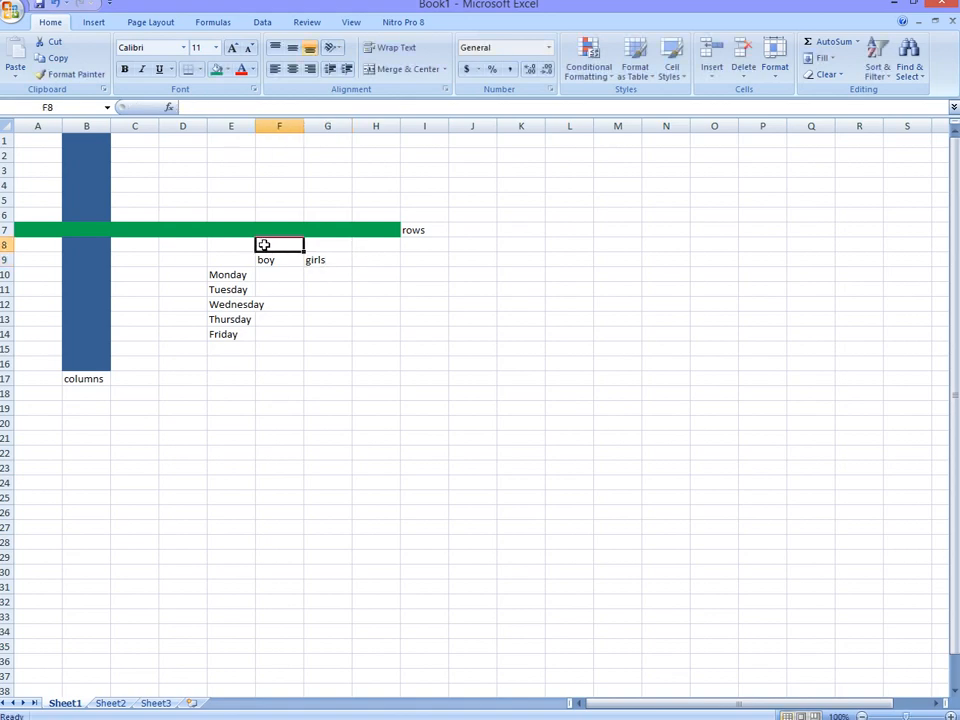
{"action": "type", "text": "s"}
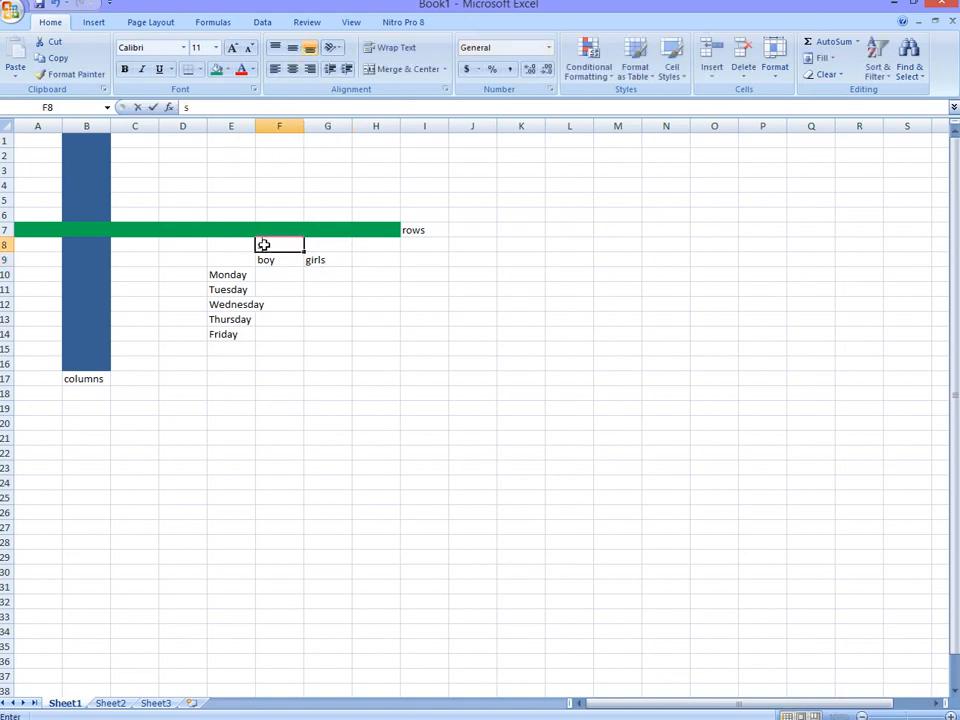
{"action": "type", "text": "tude"}
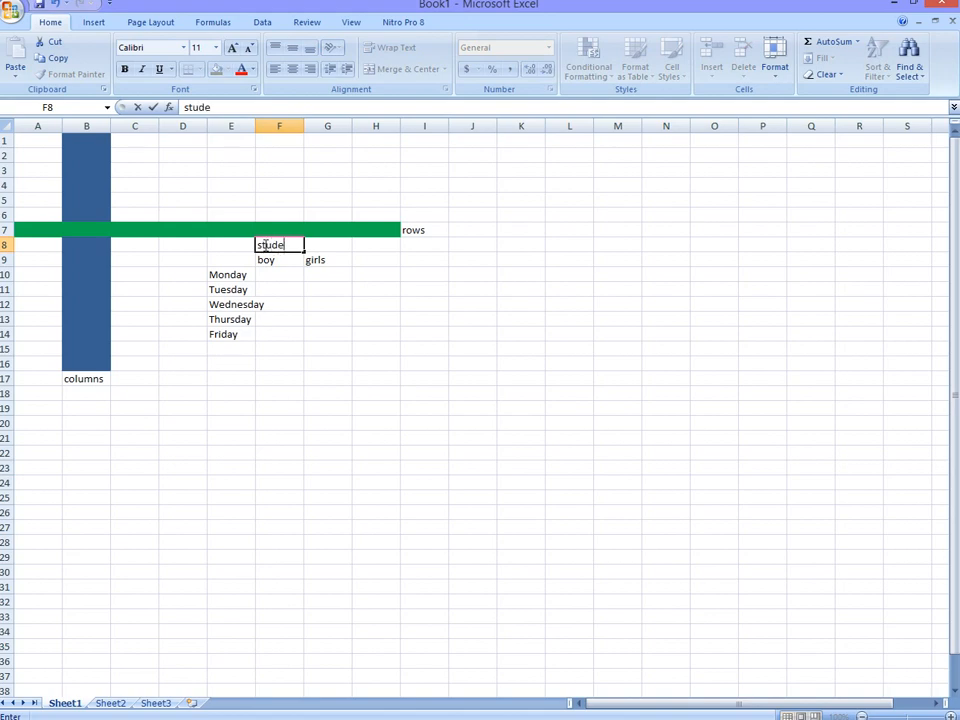
{"action": "type", "text": "nts register"}
{"action": "left_click_drag", "start_coordinate": [340, 244], "coordinate": [256, 253]}
Step: Enlarge the weekday names in E10:E14 to font size 20 and widen column E to fit them
{"action": "left_click_drag", "start_coordinate": [240, 336], "coordinate": [223, 276]}
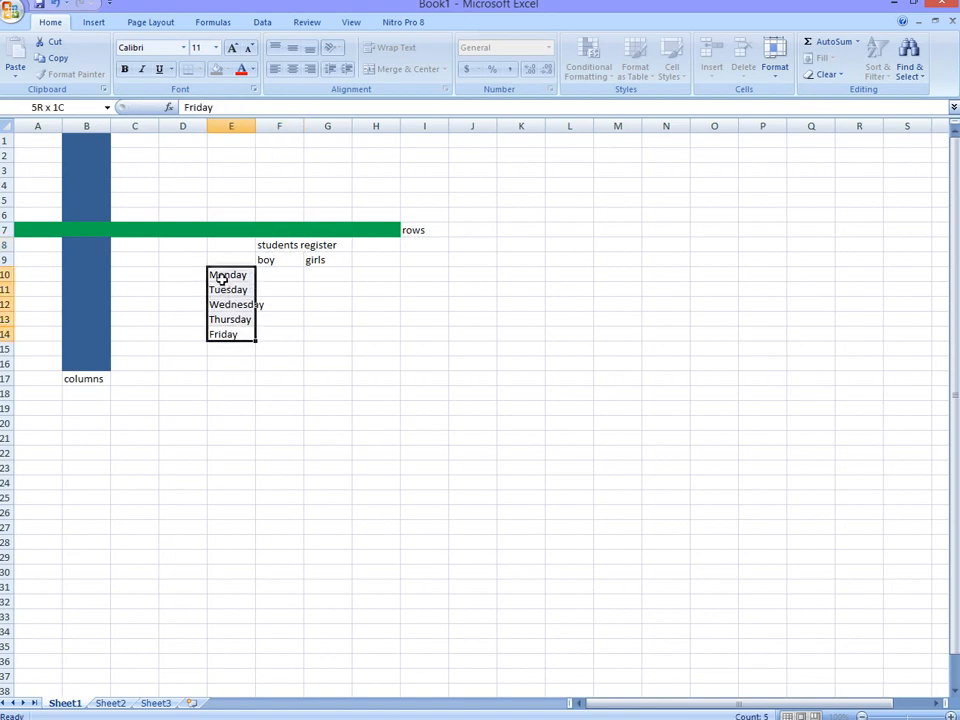
{"action": "left_click", "coordinate": [234, 53]}
{"action": "left_click", "coordinate": [234, 53]}
{"action": "left_click", "coordinate": [234, 53]}
{"action": "left_click", "coordinate": [234, 53]}
{"action": "left_click", "coordinate": [234, 53]}
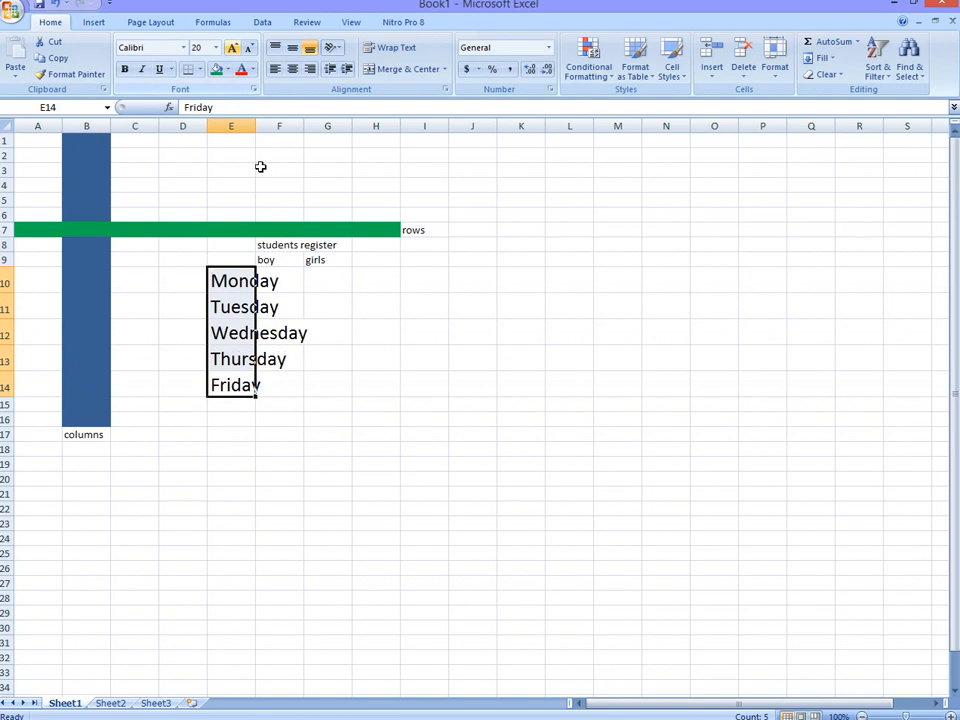
{"action": "left_click_drag", "start_coordinate": [255, 126], "coordinate": [313, 126]}
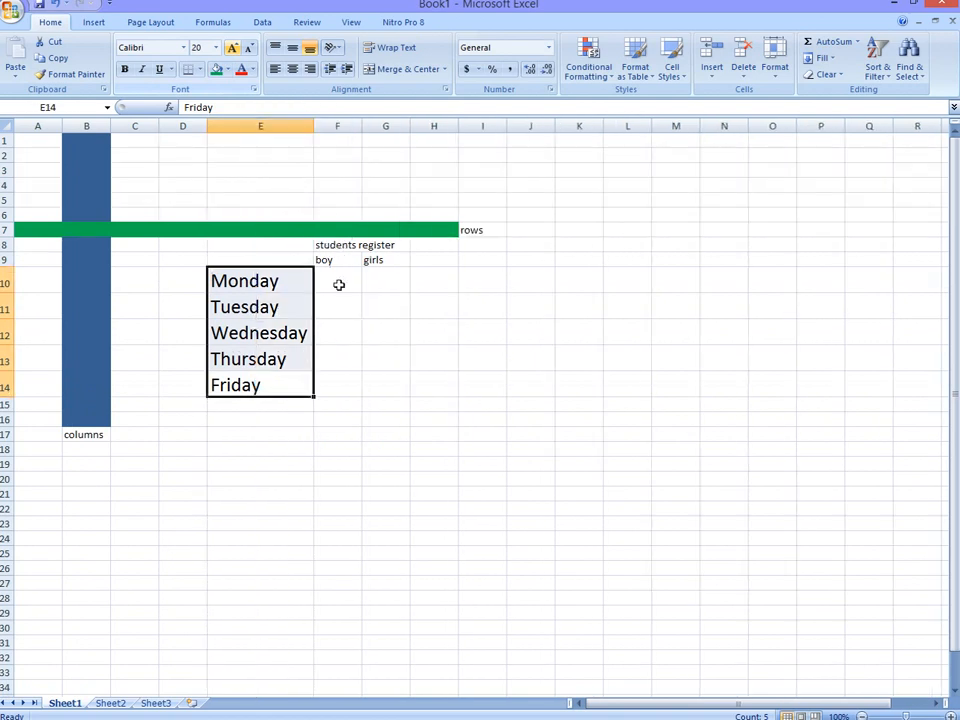
Step: Enlarge the "students register" title to font size 18 and widen column G so it fits within columns F and G
{"action": "left_click_drag", "start_coordinate": [317, 245], "coordinate": [386, 244]}
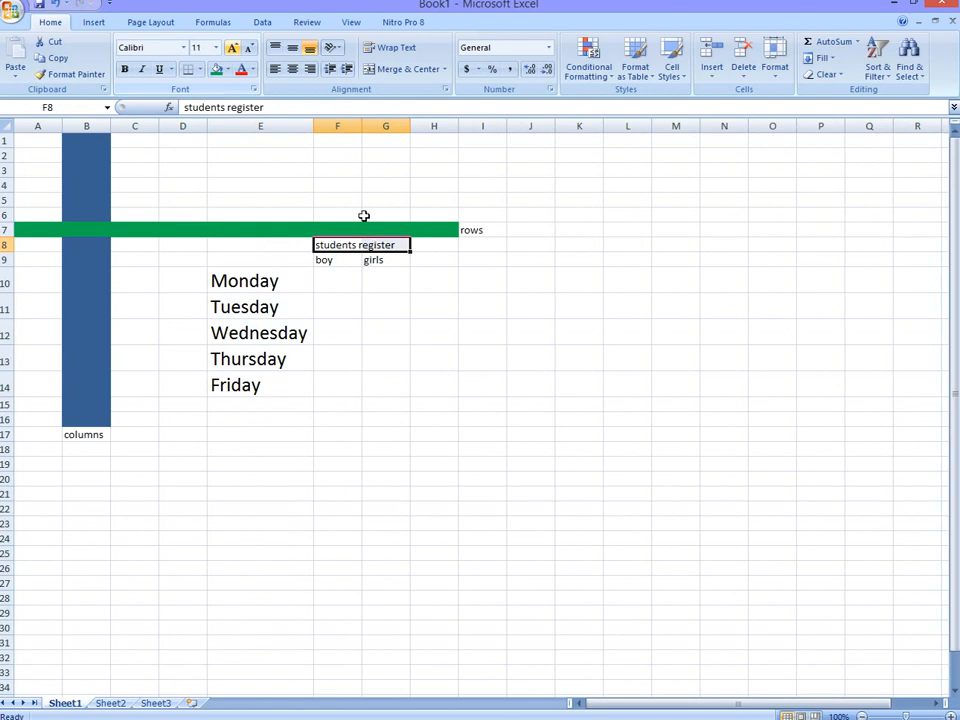
{"action": "left_click", "coordinate": [233, 49]}
{"action": "left_click", "coordinate": [233, 49]}
{"action": "left_click", "coordinate": [233, 49]}
{"action": "left_click", "coordinate": [233, 49]}
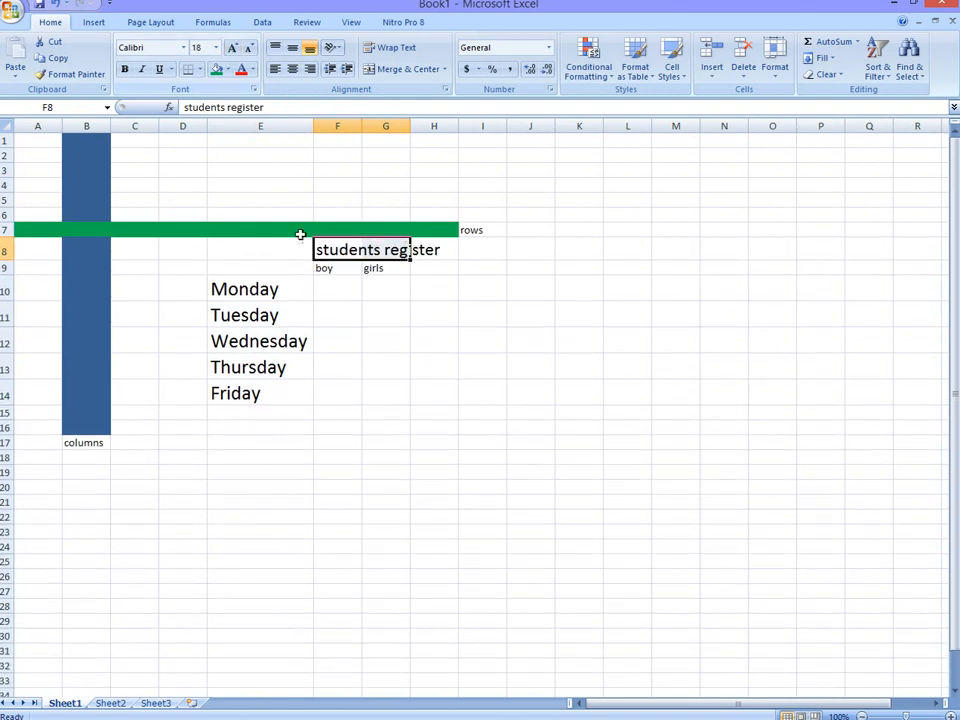
{"action": "left_click_drag", "start_coordinate": [407, 126], "coordinate": [475, 126]}
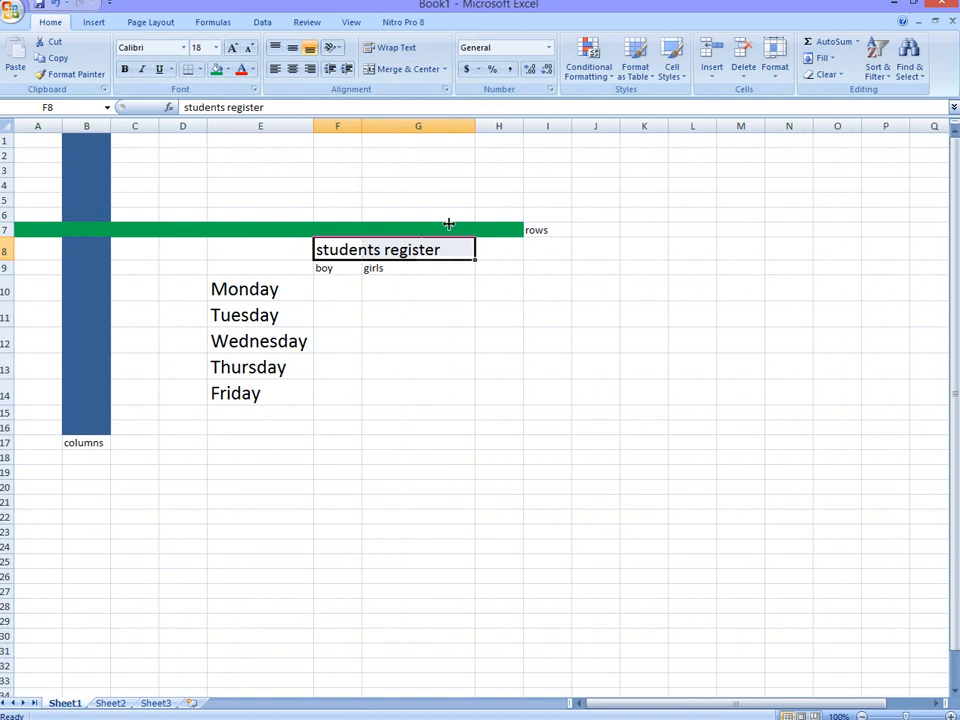
Step: Widen column F slightly and enlarge the "boy" heading in cell F9
{"action": "left_click", "coordinate": [340, 271]}
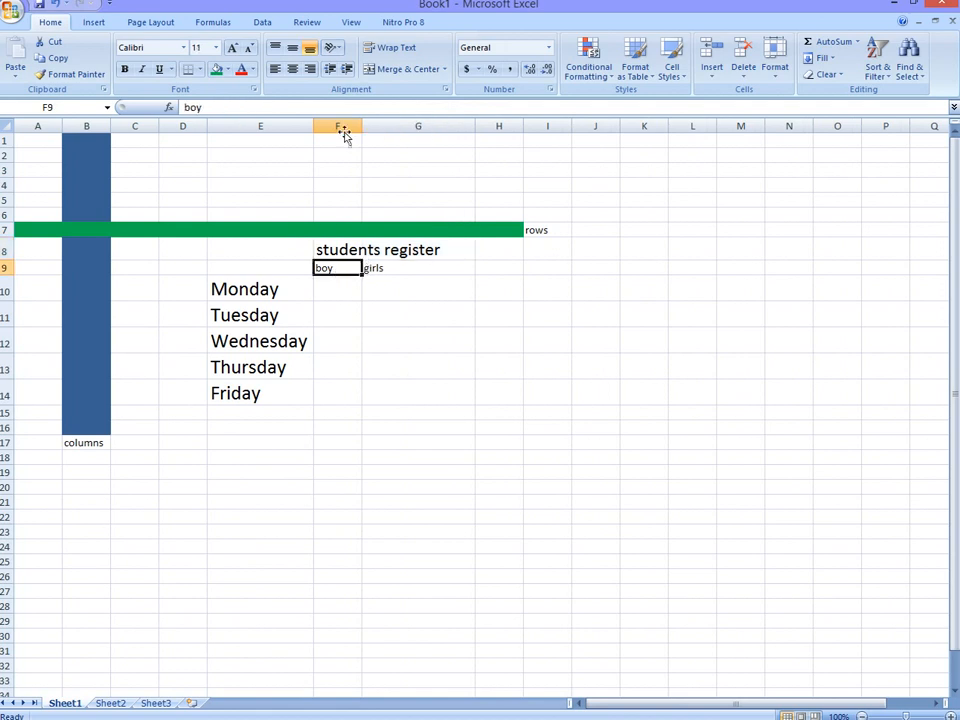
{"action": "left_click_drag", "start_coordinate": [365, 128], "coordinate": [385, 126]}
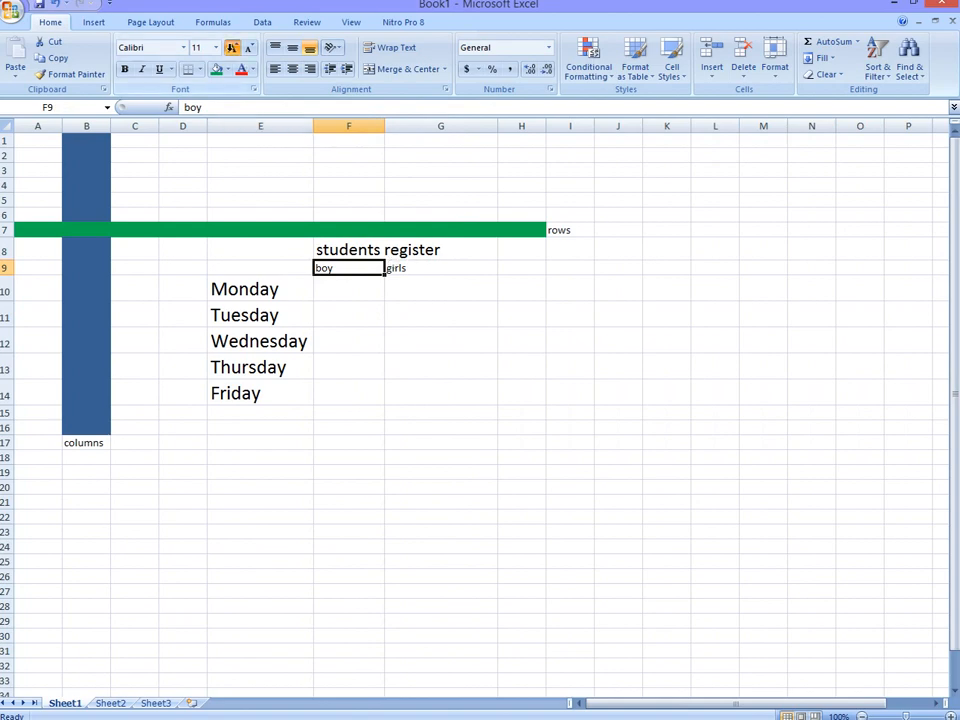
{"action": "left_click", "coordinate": [231, 49]}
Step: Enlarge the "girls" heading in cell G9 to match the "boy" heading
{"action": "left_click", "coordinate": [392, 271]}
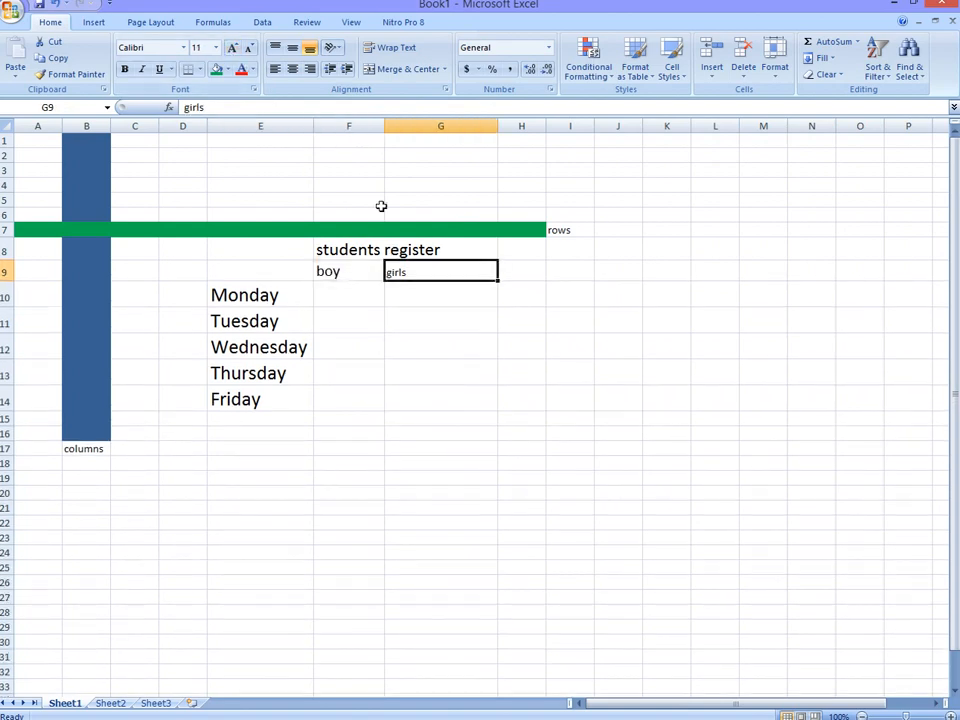
{"action": "left_click", "coordinate": [249, 48]}
{"action": "left_click", "coordinate": [249, 48]}
{"action": "left_click", "coordinate": [249, 48]}
{"action": "left_click", "coordinate": [231, 49]}
{"action": "left_click", "coordinate": [231, 49]}
{"action": "left_click", "coordinate": [231, 49]}
{"action": "left_click", "coordinate": [231, 49]}
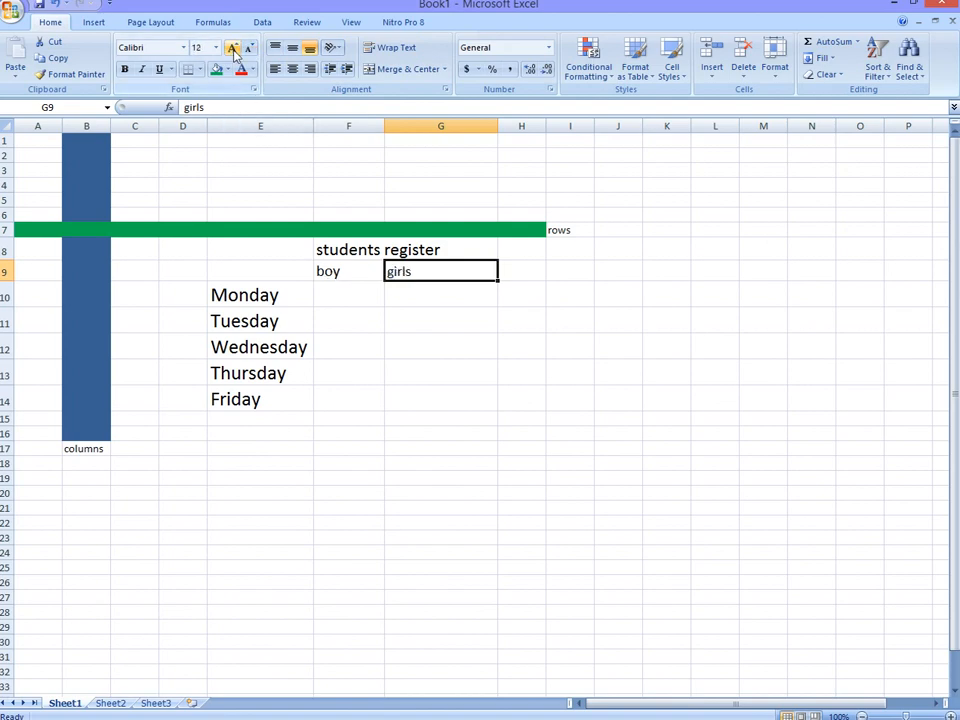
{"action": "left_click", "coordinate": [340, 298]}
{"action": "mouse_move", "coordinate": [664, 719]}
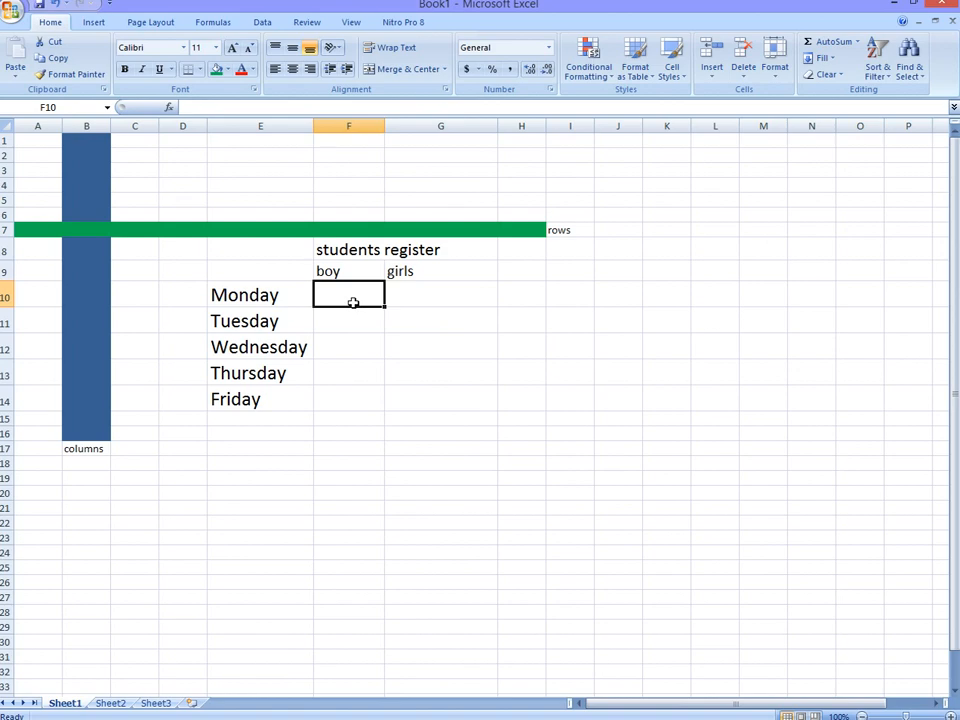
Step: Enter the organisation name "northbridge technologies" in cell E5 above the green row
{"action": "left_click", "coordinate": [310, 199]}
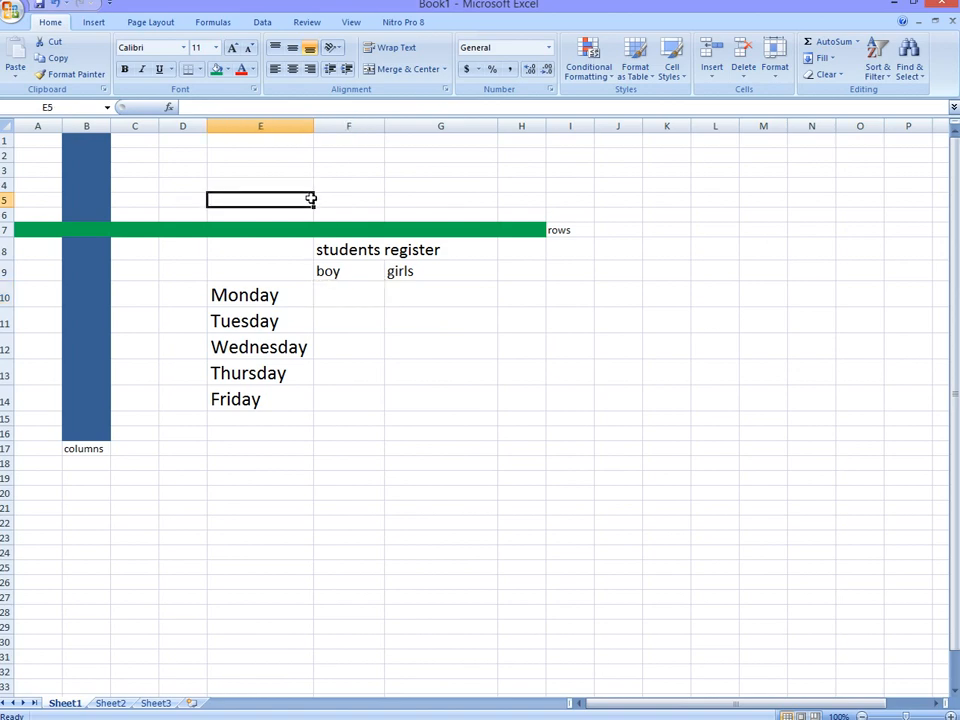
{"action": "type", "text": "no"}
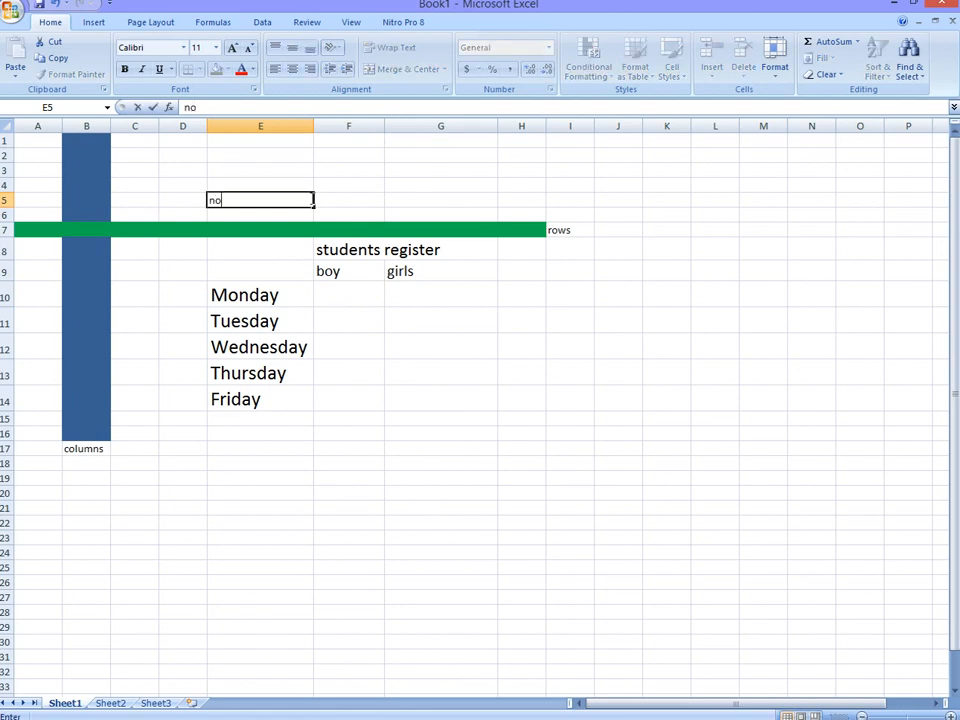
{"action": "type", "text": "rthbridge tre"}
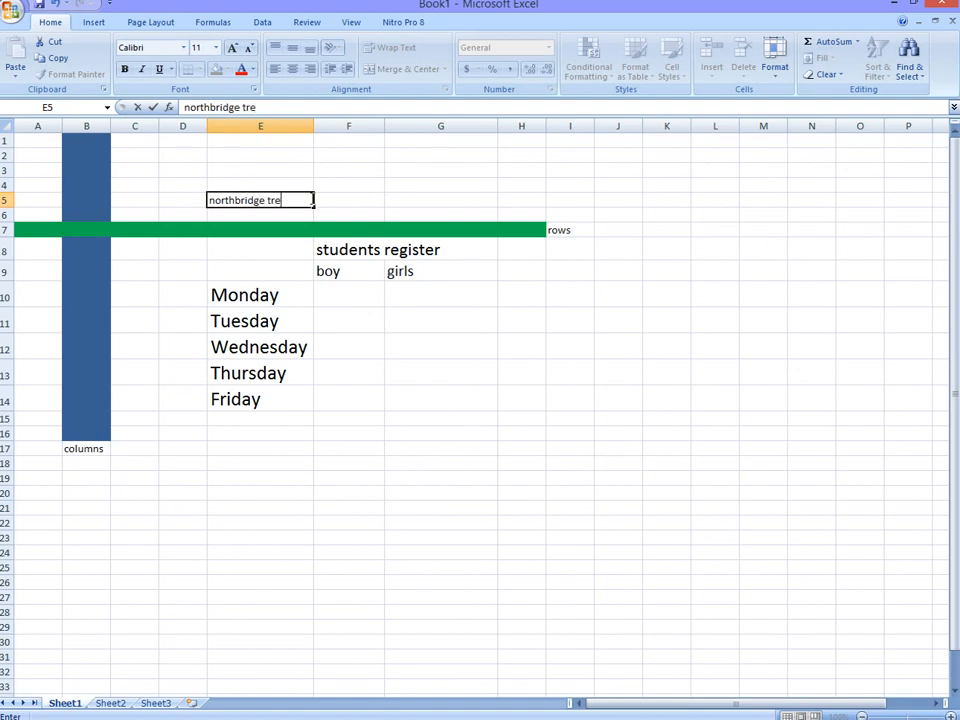
{"action": "key", "text": "BackSpace"}
{"action": "key", "text": "BackSpace"}
{"action": "type", "text": "echnologies"}
Step: Enter the contact e-mail address in cell G5, in the same row as the organisation name
{"action": "left_click", "coordinate": [412, 199]}
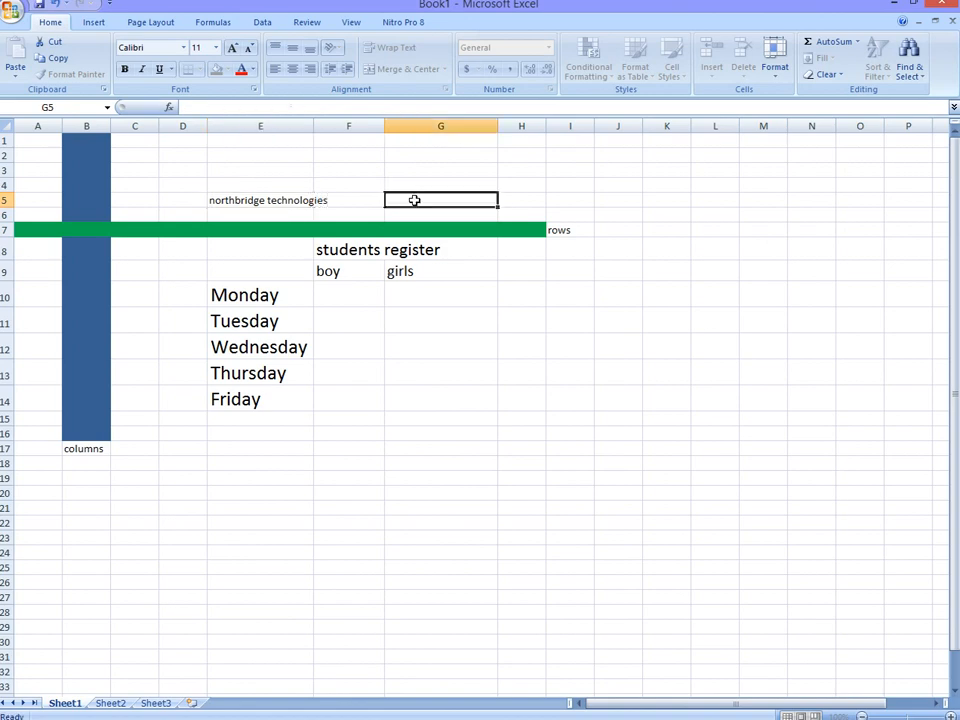
{"action": "type", "text": "dn"}
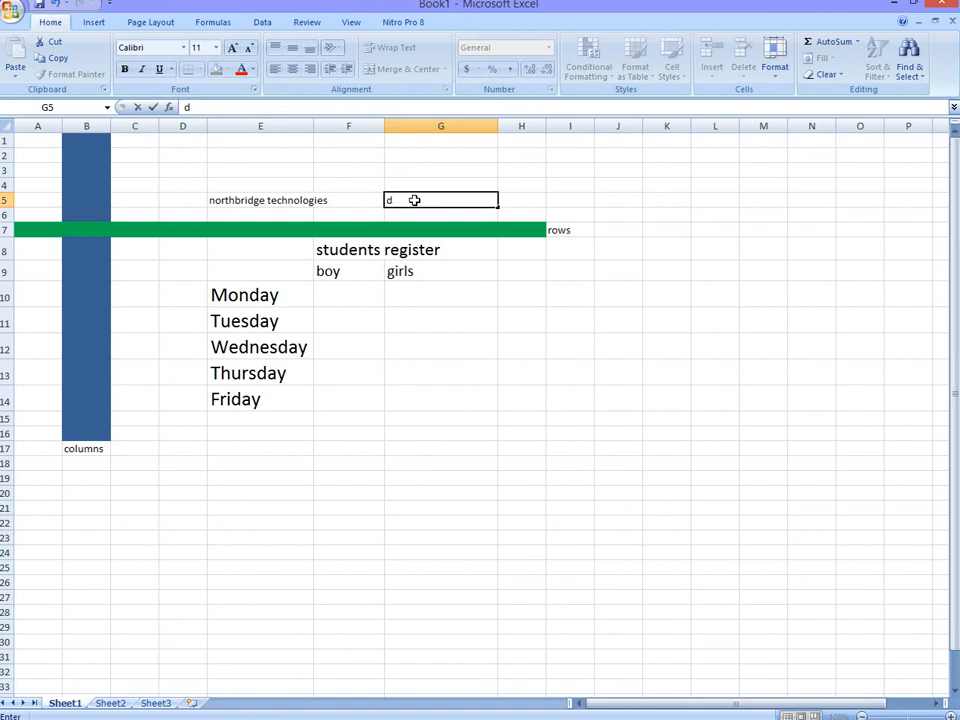
{"action": "key", "text": "BackSpace"}
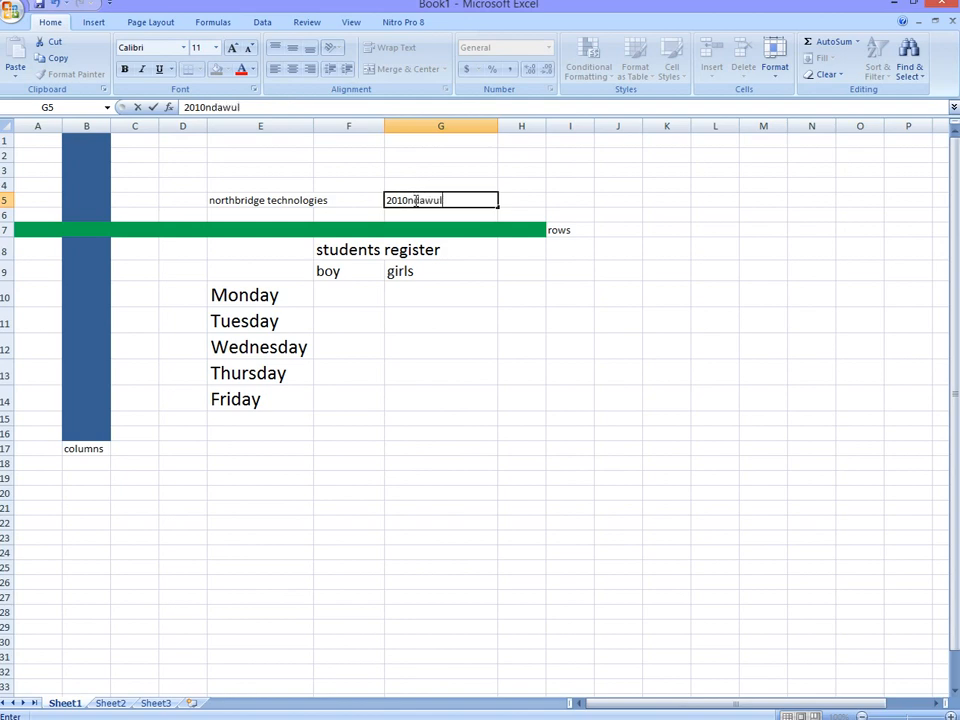
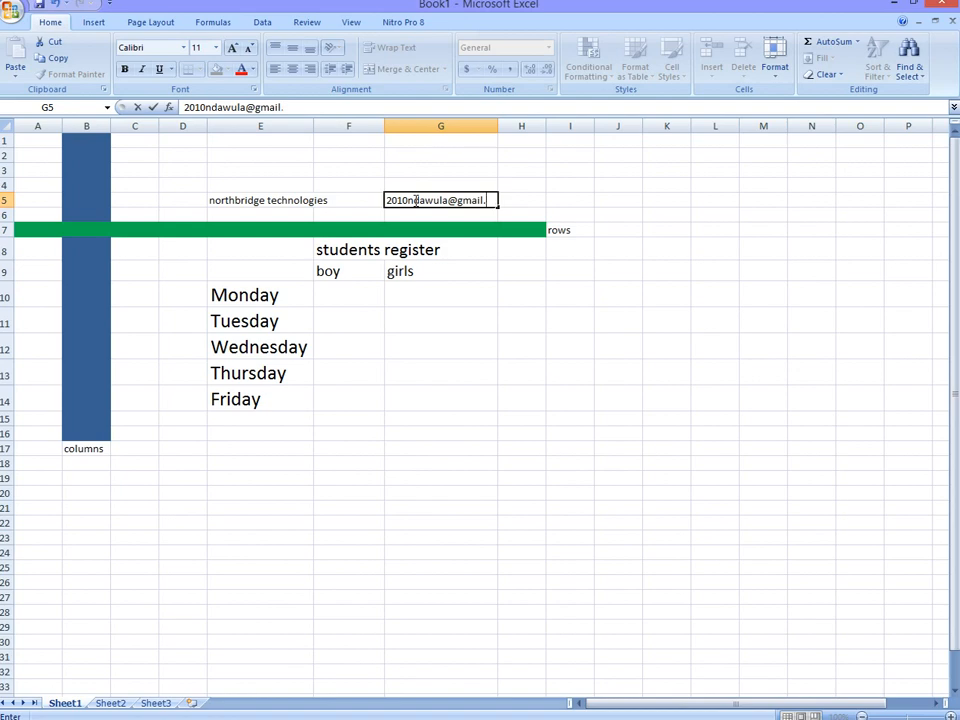
Step: Fill in the boy and girls counts for Monday as 4 and 6, and for Tuesday as 2 and 6
{"action": "left_click", "coordinate": [330, 294]}
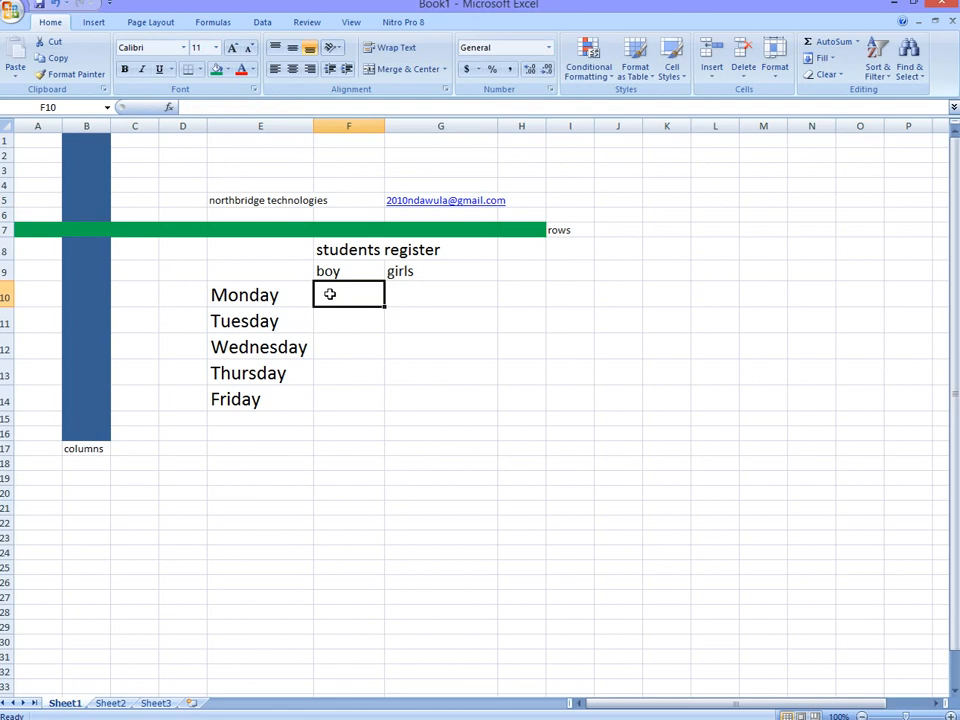
{"action": "type", "text": "4"}
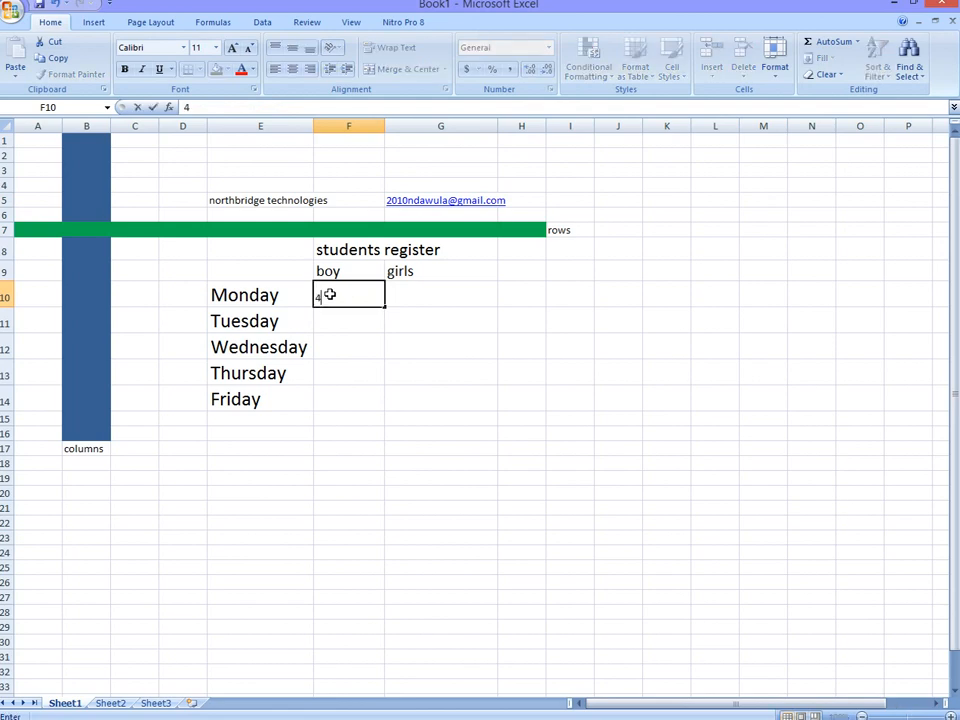
{"action": "left_click", "coordinate": [400, 296]}
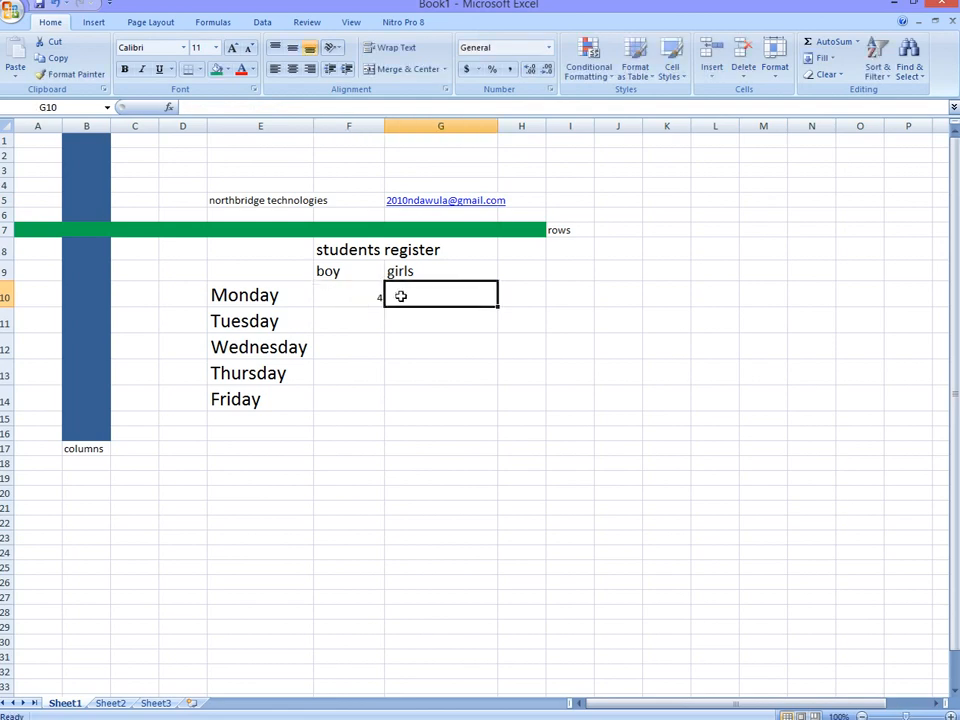
{"action": "type", "text": "6"}
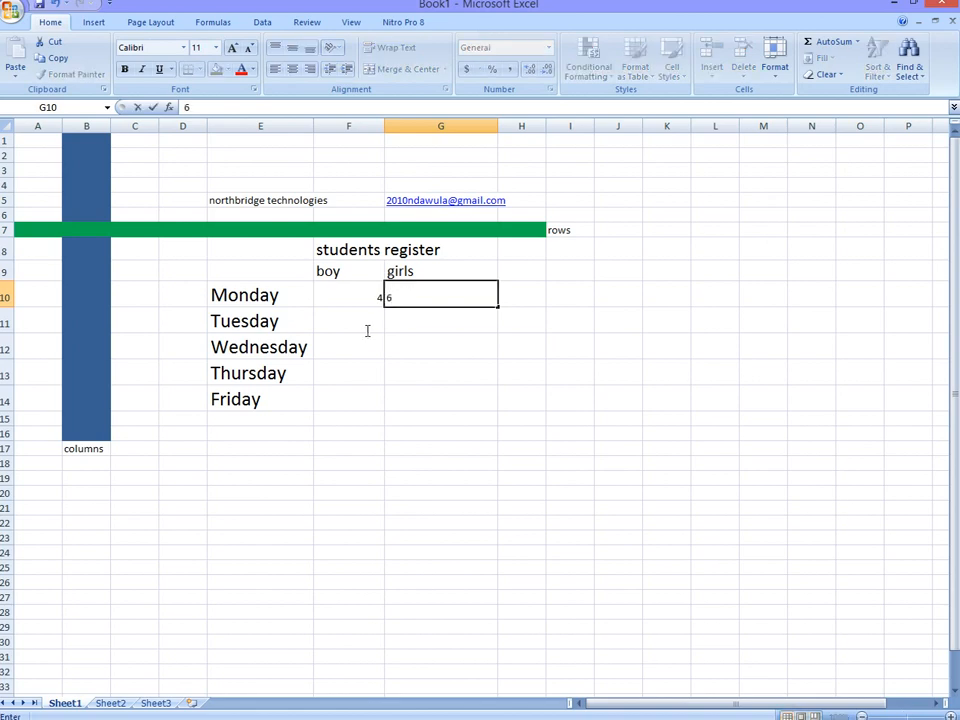
{"action": "left_click", "coordinate": [366, 323]}
{"action": "type", "text": "2"}
{"action": "left_click", "coordinate": [400, 316]}
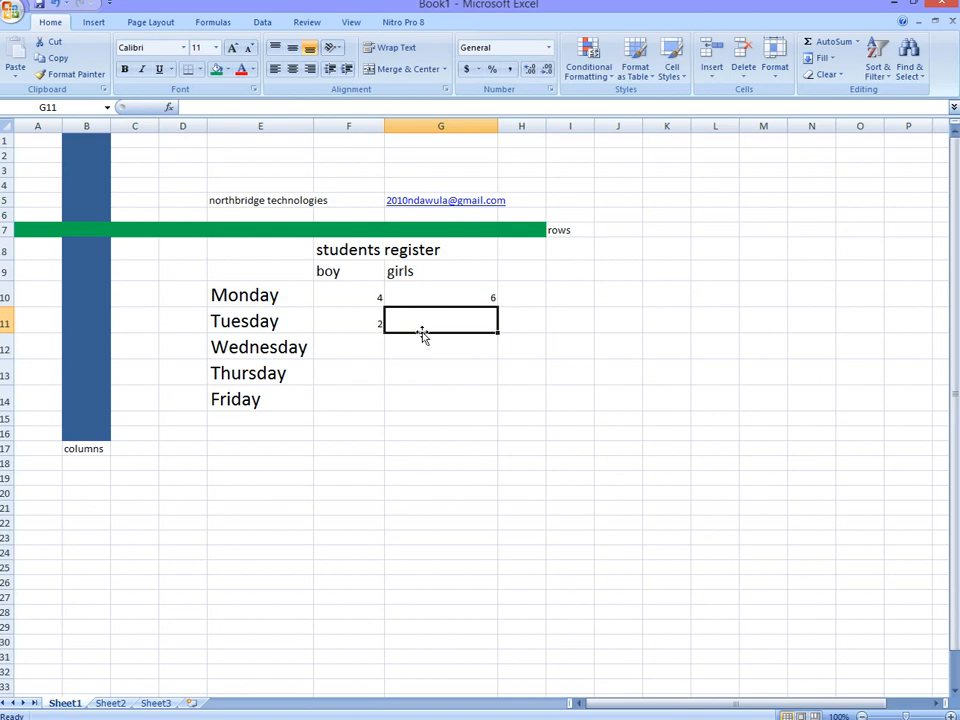
{"action": "type", "text": "2"}
{"action": "key", "text": "BackSpace"}
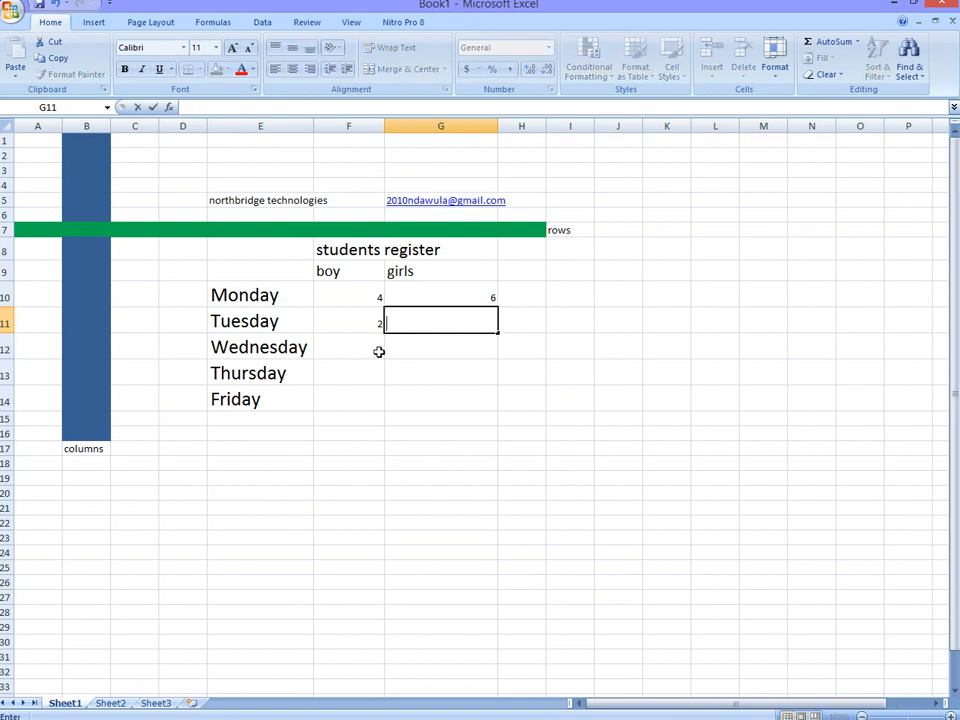
{"action": "type", "text": "6"}
Step: Fill in the boy and girls counts for Wednesday as 2 and 4, and for Thursday as 5 and 5
{"action": "left_click", "coordinate": [377, 352]}
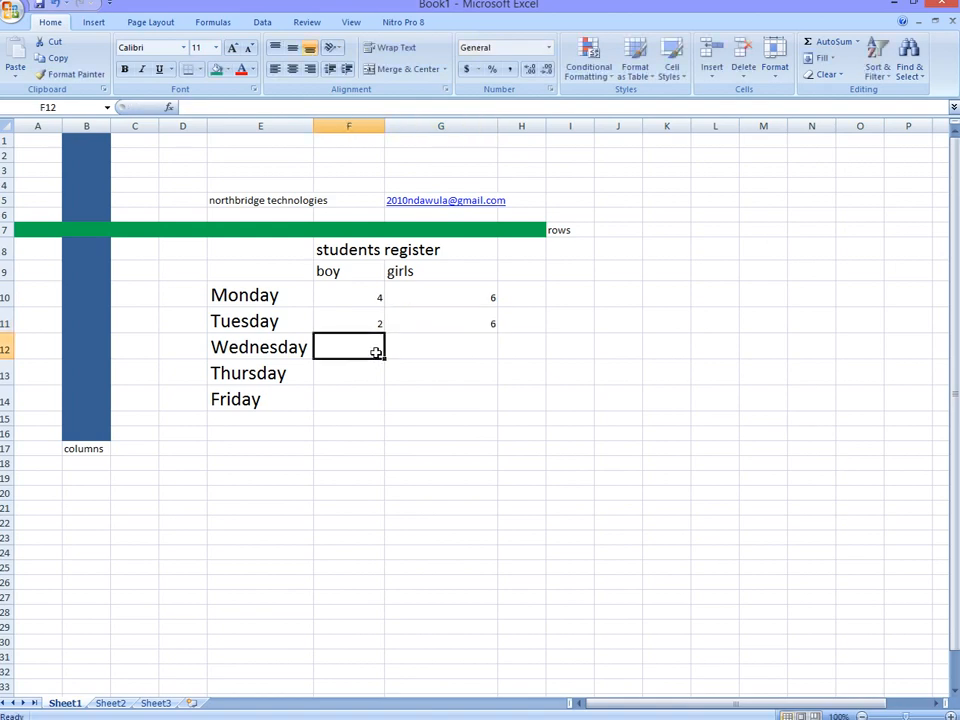
{"action": "type", "text": "2"}
{"action": "left_click", "coordinate": [403, 351]}
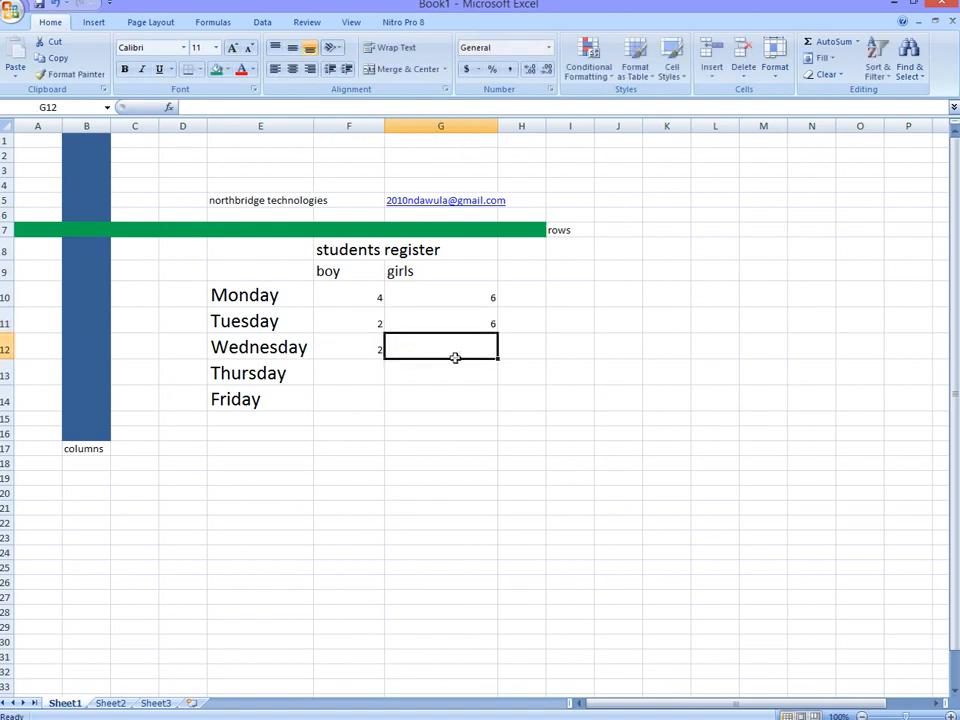
{"action": "type", "text": "4"}
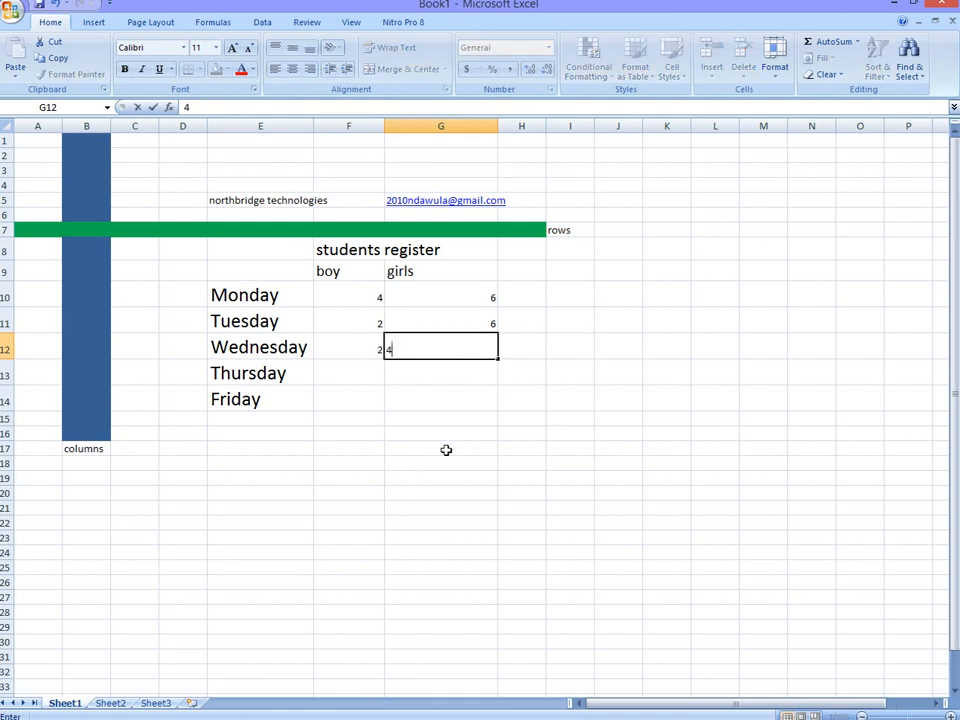
{"action": "left_click", "coordinate": [371, 377]}
{"action": "type", "text": "5"}
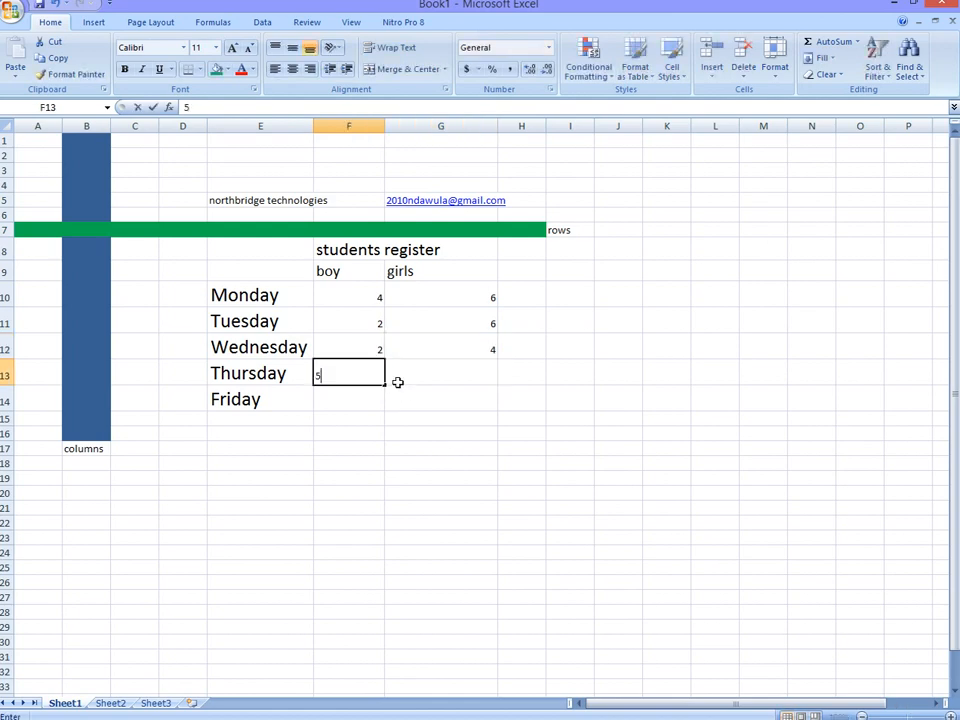
{"action": "left_click", "coordinate": [452, 375]}
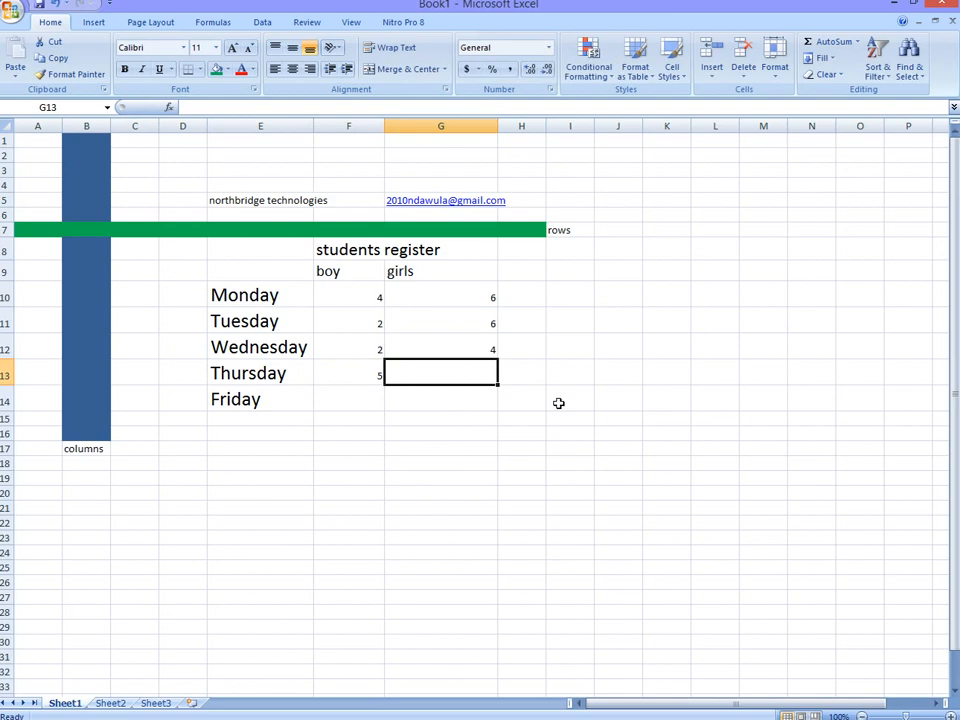
{"action": "type", "text": "5"}
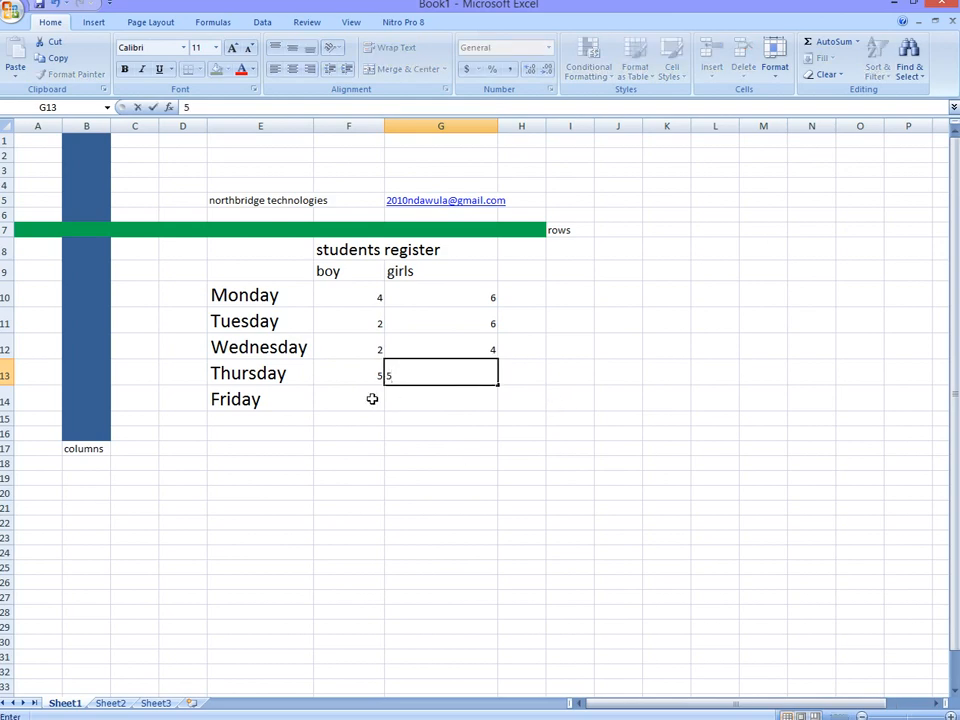
Step: Fill in Friday's counts as 5 for boy and 7 for girls
{"action": "left_click", "coordinate": [373, 399]}
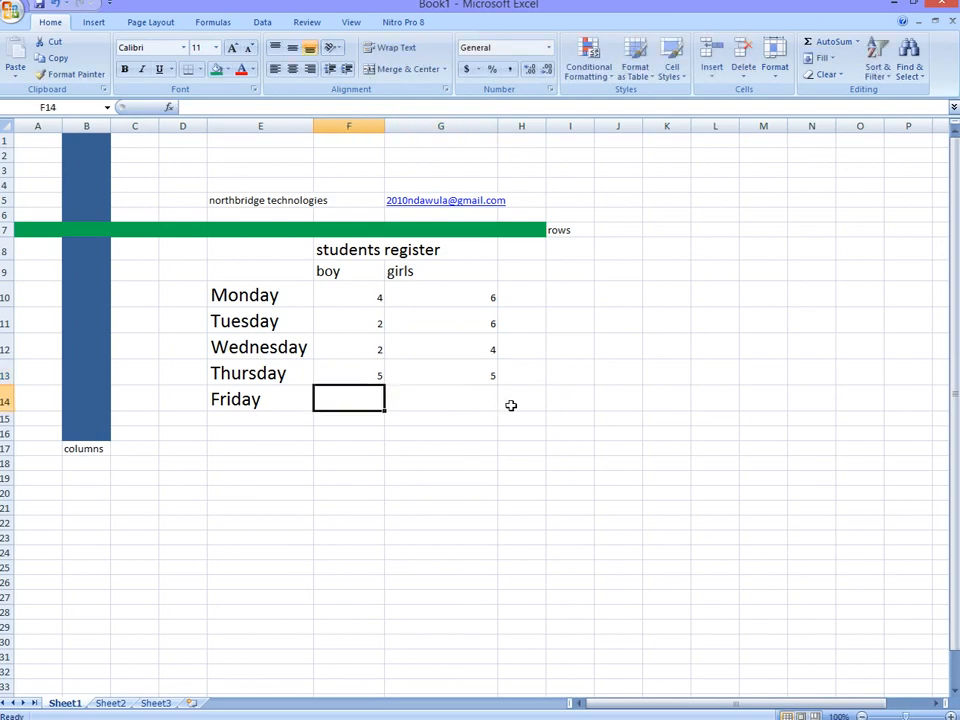
{"action": "type", "text": "5"}
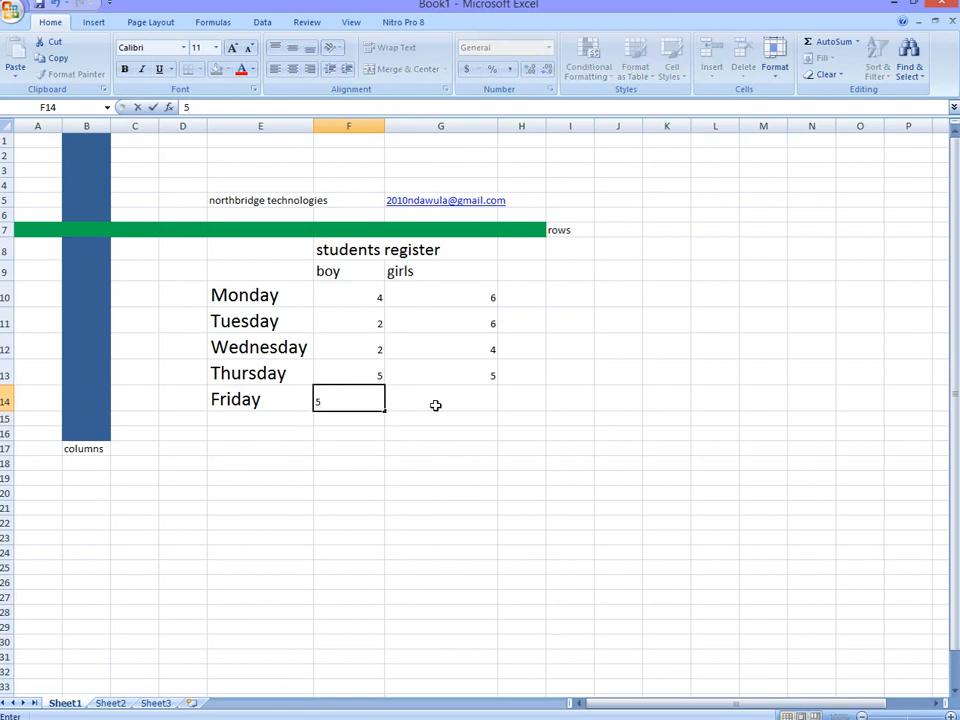
{"action": "left_click", "coordinate": [488, 397]}
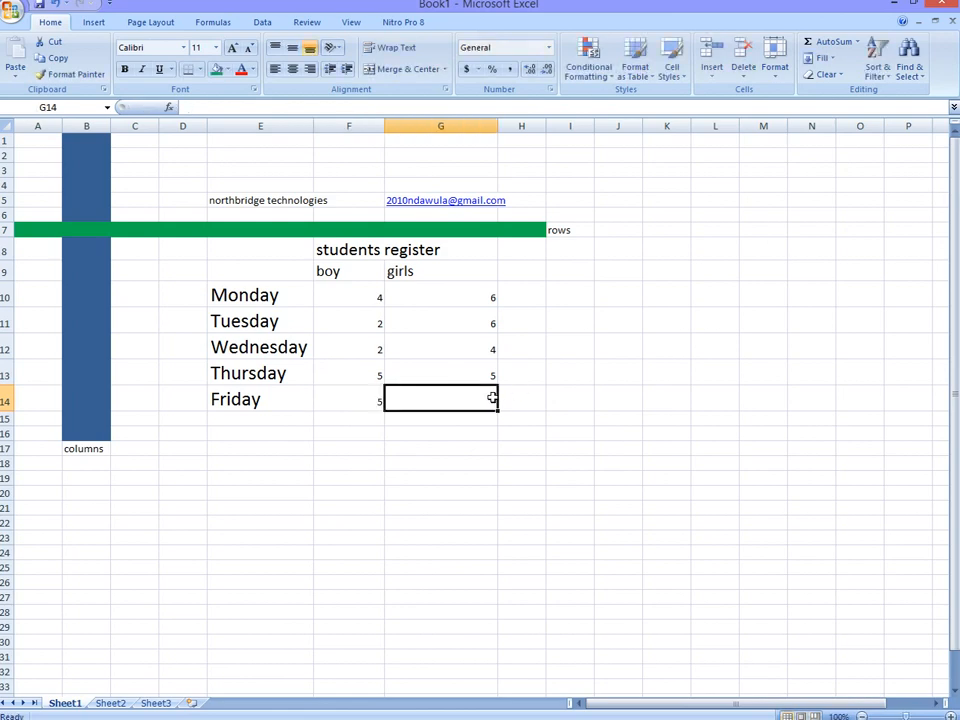
{"action": "type", "text": "7"}
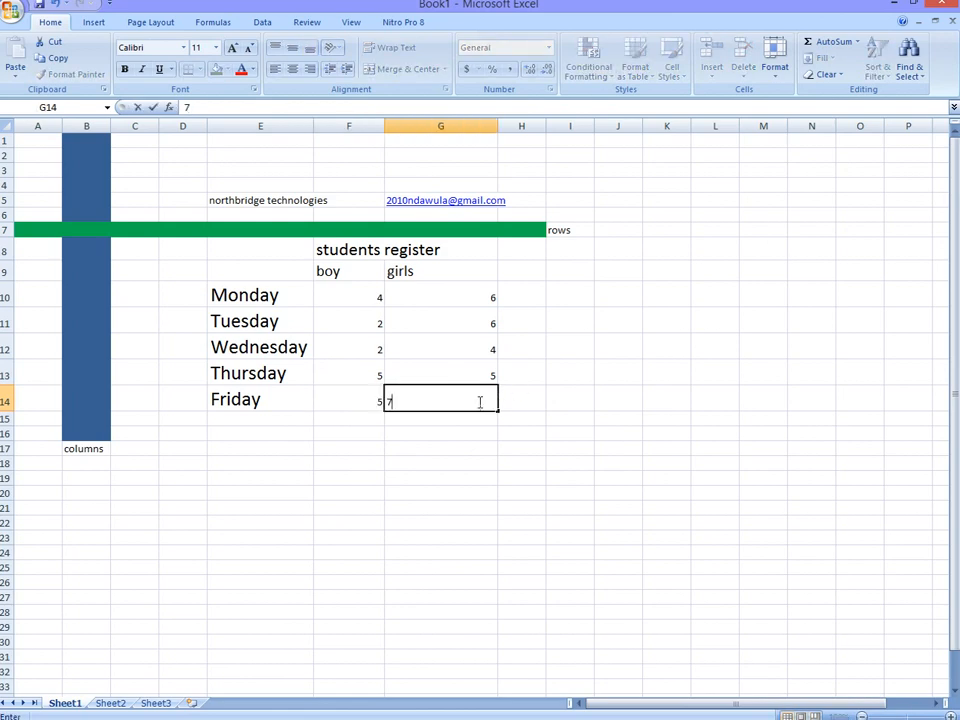
Step: Enlarge the attendance numbers in the range F10:G15 to font size 22
{"action": "left_click_drag", "start_coordinate": [373, 416], "coordinate": [493, 301]}
{"action": "left_click", "coordinate": [233, 49]}
{"action": "left_click", "coordinate": [233, 49]}
{"action": "left_click", "coordinate": [233, 49]}
{"action": "left_click", "coordinate": [233, 49]}
{"action": "left_click", "coordinate": [233, 49]}
{"action": "left_click", "coordinate": [233, 49]}
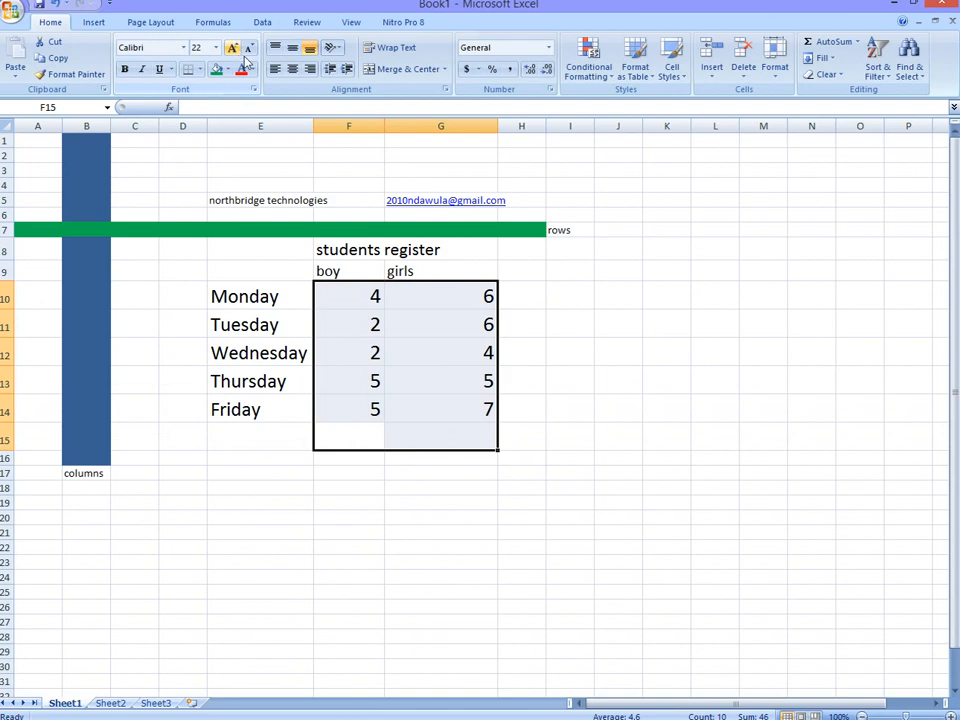
Step: Widen column H and enter the heading "total" in cell H9
{"action": "left_click", "coordinate": [533, 268]}
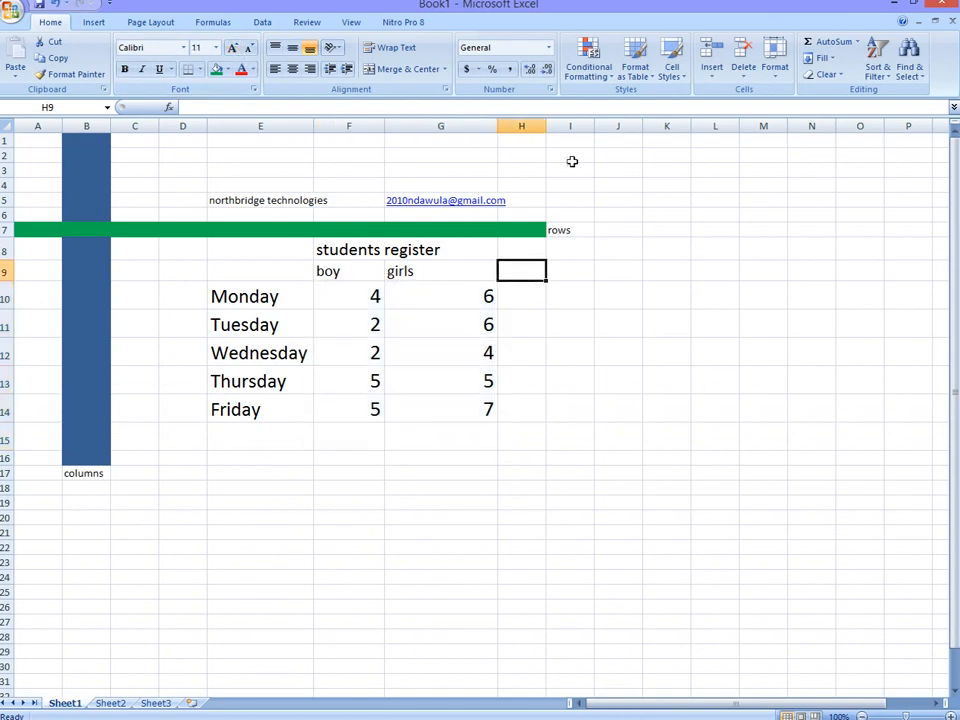
{"action": "left_click_drag", "start_coordinate": [546, 124], "coordinate": [618, 110]}
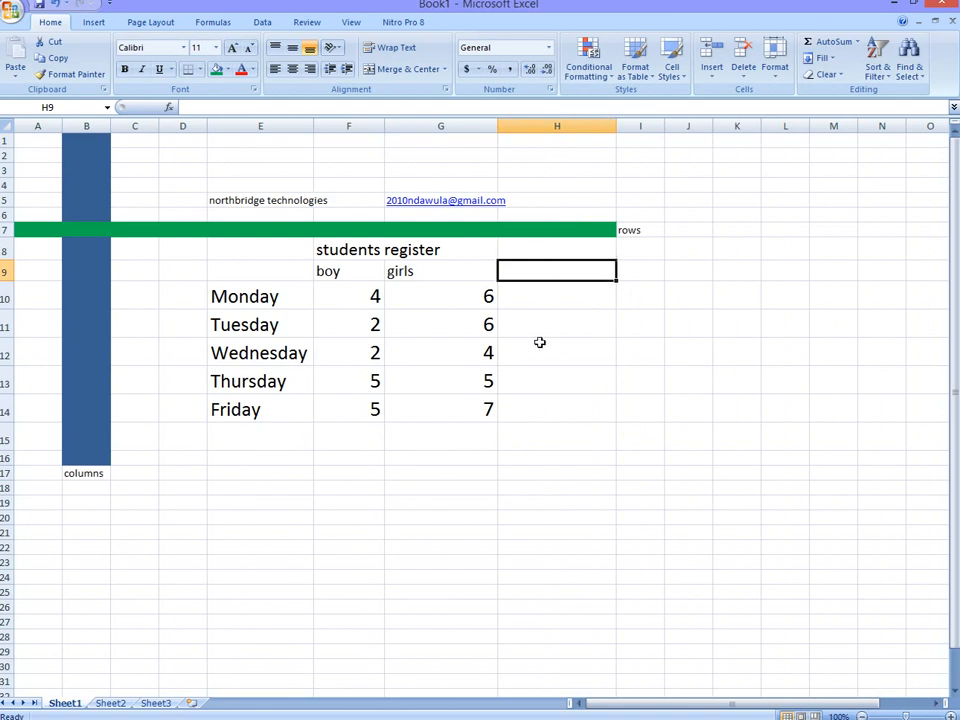
{"action": "type", "text": "total"}
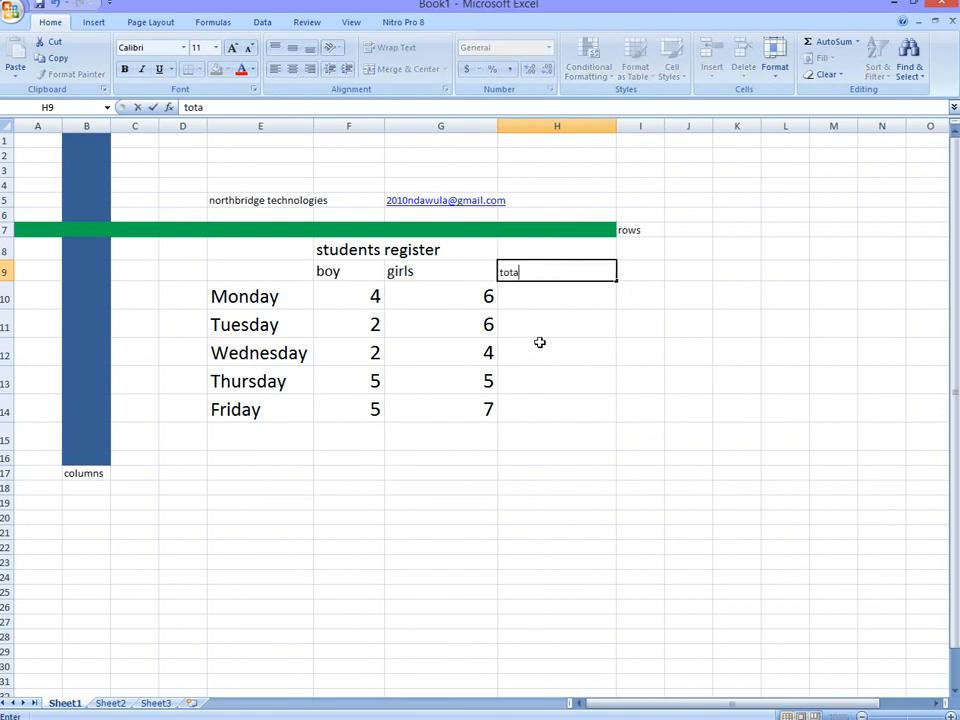
{"action": "left_click", "coordinate": [231, 52]}
Step: Enlarge the organisation name and e-mail address in row 5, and widen column F so the name fits
{"action": "left_click", "coordinate": [508, 205]}
{"action": "left_click_drag", "start_coordinate": [475, 205], "coordinate": [225, 203]}
{"action": "left_click", "coordinate": [235, 48]}
{"action": "left_click", "coordinate": [235, 48]}
{"action": "left_click", "coordinate": [235, 48]}
{"action": "left_click", "coordinate": [235, 48]}
{"action": "left_click", "coordinate": [523, 279]}
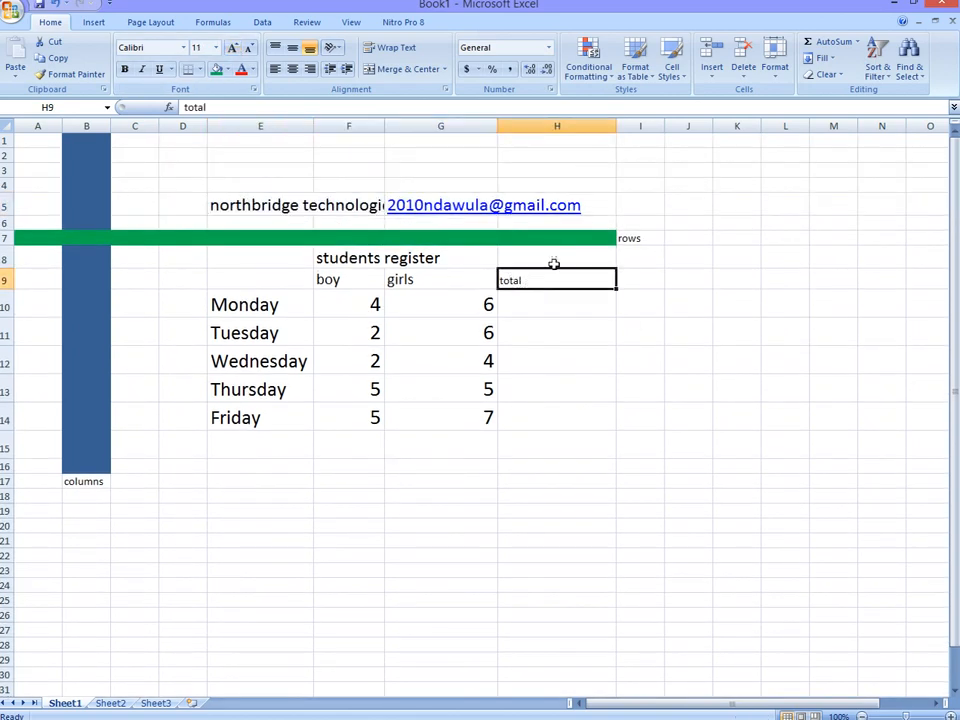
{"action": "left_click_drag", "start_coordinate": [384, 127], "coordinate": [409, 122]}
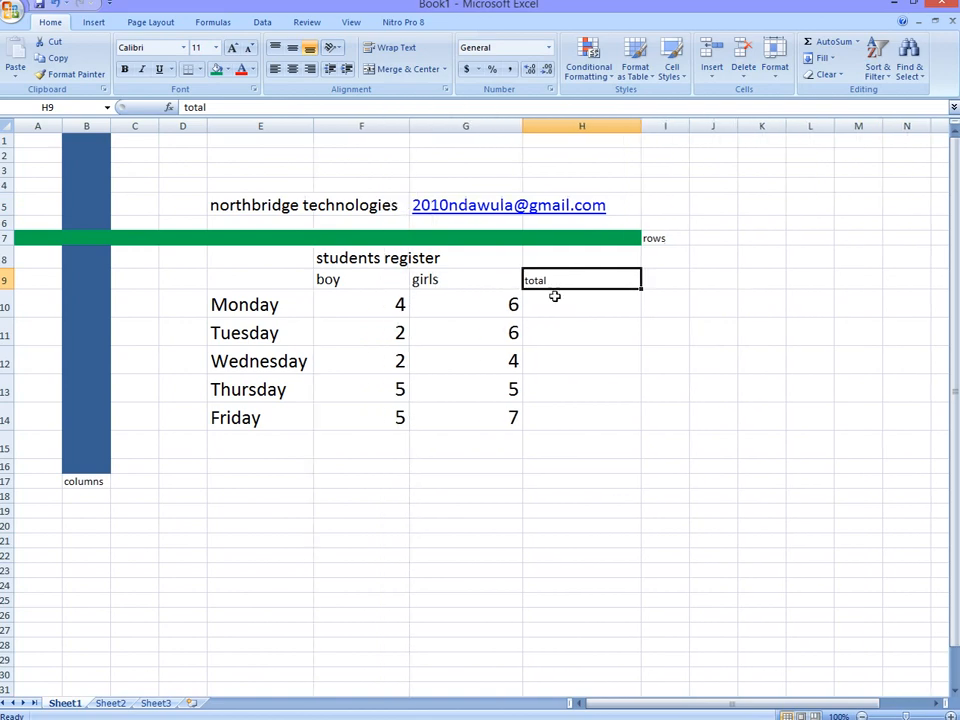
Step: Enlarge the "total" heading in cell H9 to font size 18 and select Monday's total cell H10
{"action": "left_click", "coordinate": [232, 48]}
{"action": "left_click", "coordinate": [232, 48]}
{"action": "left_click", "coordinate": [232, 48]}
{"action": "left_click", "coordinate": [232, 48]}
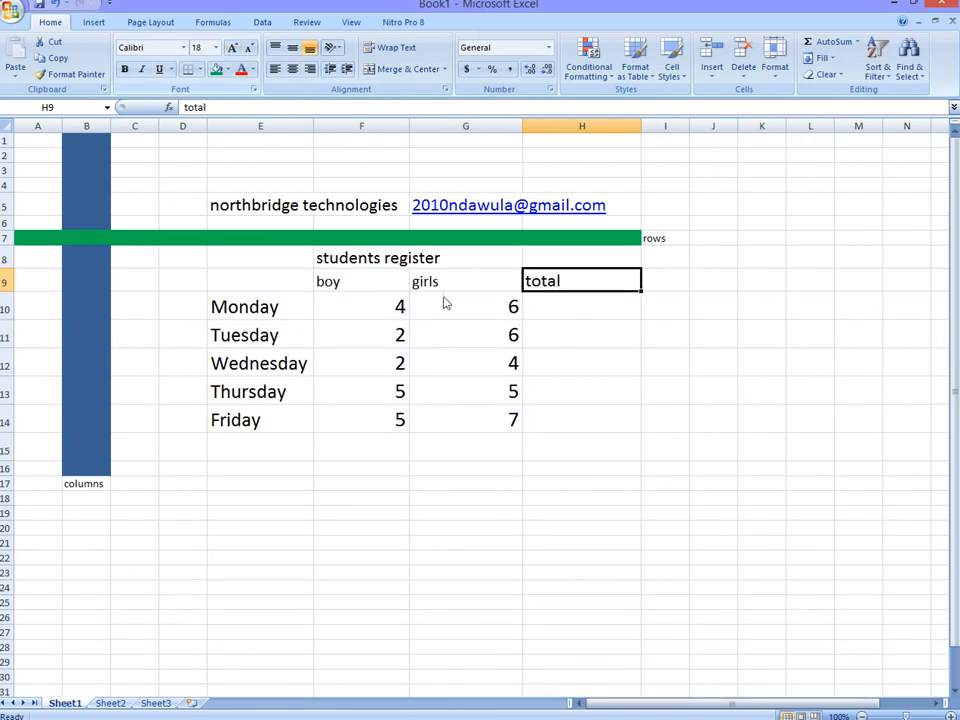
{"action": "left_click", "coordinate": [557, 312]}
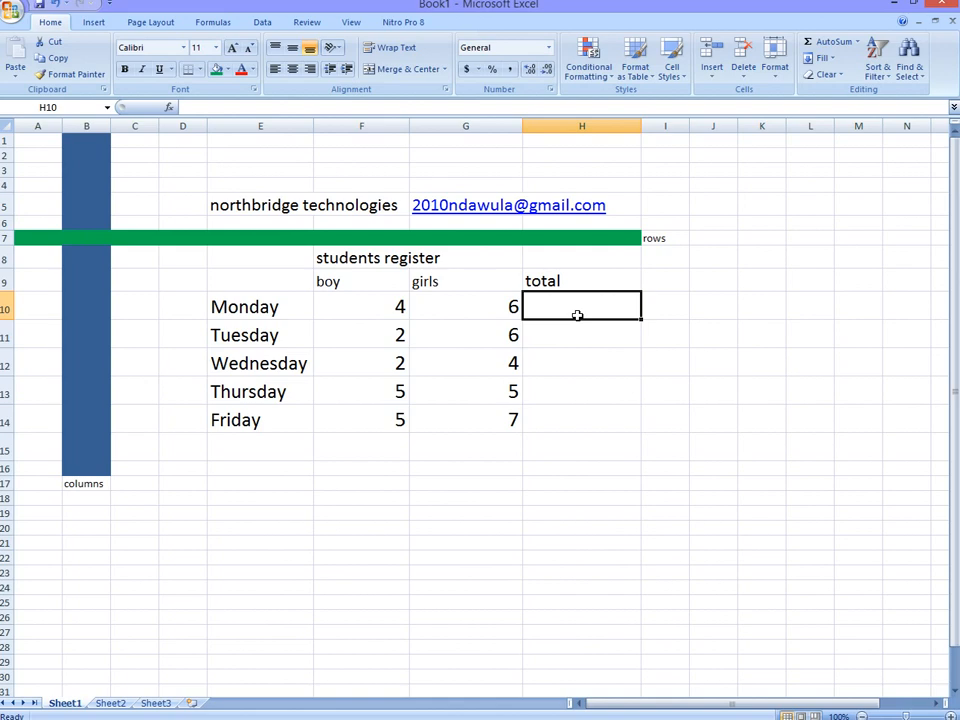
{"action": "type", "text": "10"}
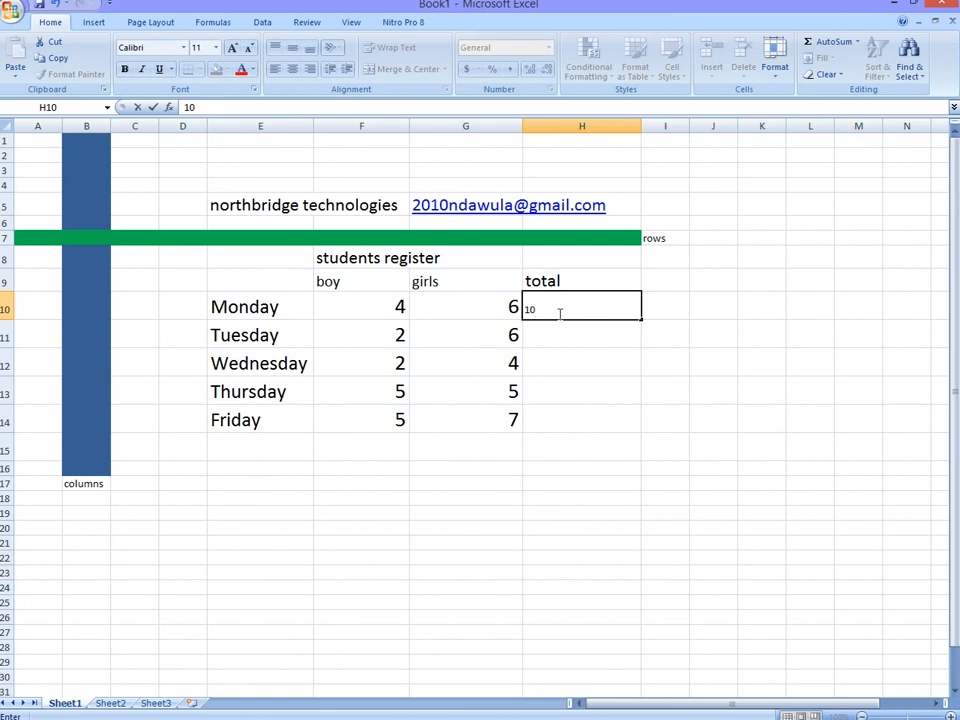
{"action": "left_click_drag", "start_coordinate": [551, 311], "coordinate": [521, 308]}
{"action": "key", "text": "BackSpace"}
Step: Calculate Monday's total in cell H10 with the formula =SUM(F10:G10)
{"action": "type", "text": "=su"}
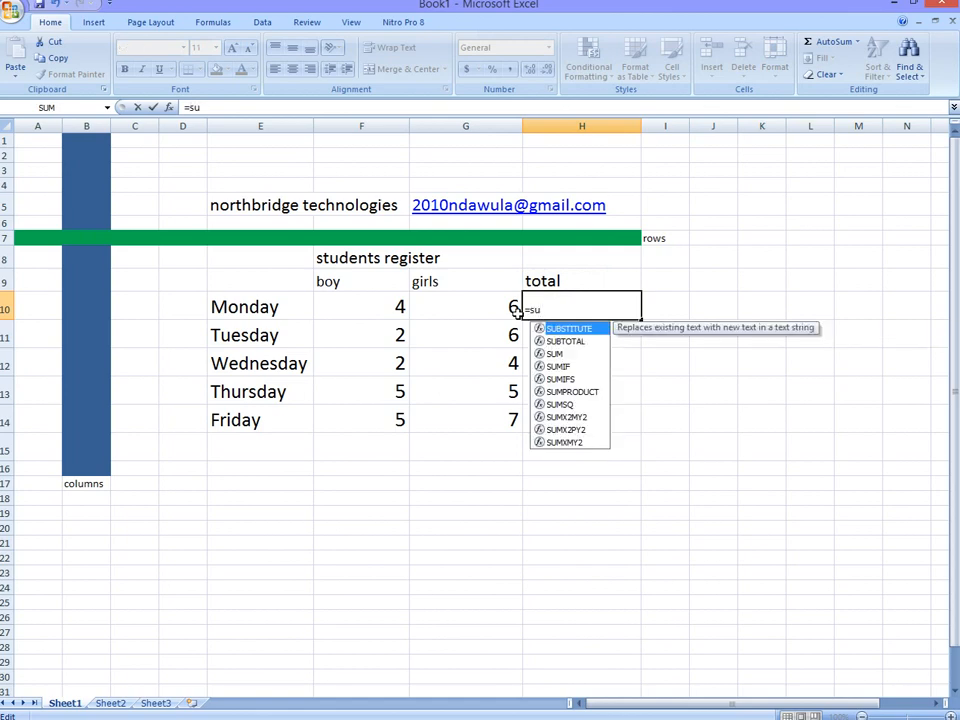
{"action": "type", "text": "m("}
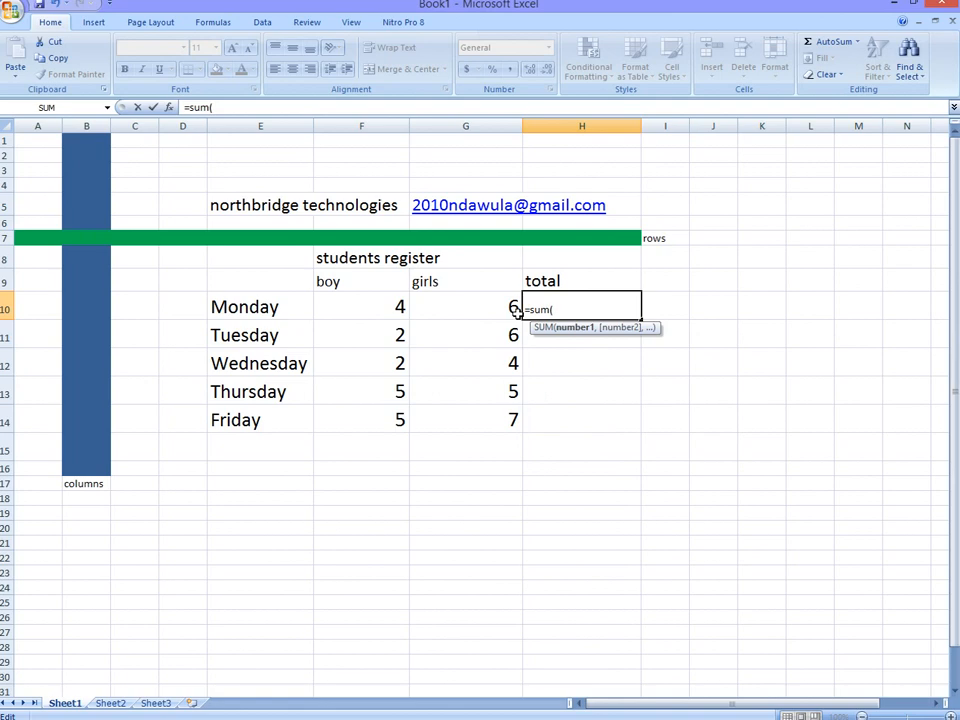
{"action": "left_click", "coordinate": [382, 305]}
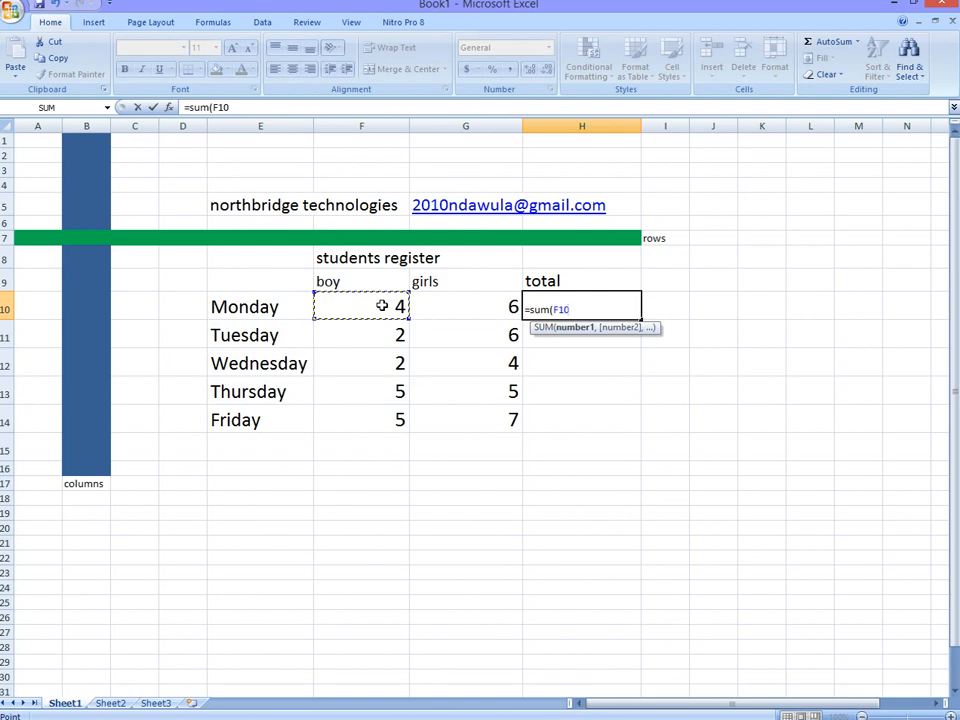
{"action": "left_click_drag", "start_coordinate": [392, 306], "coordinate": [435, 302]}
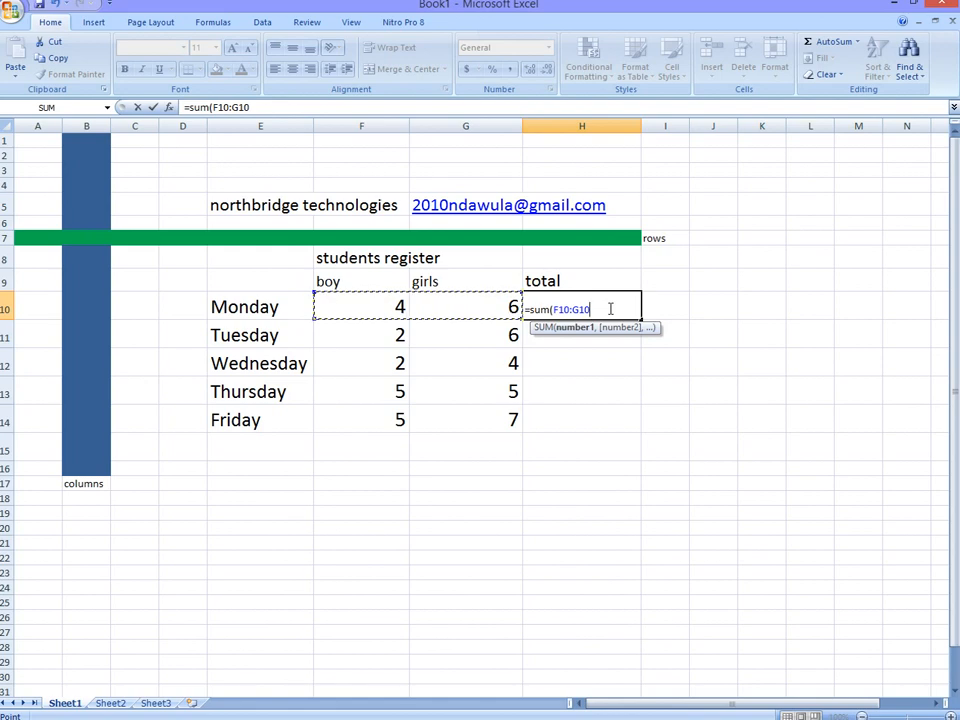
{"action": "type", "text": ")"}
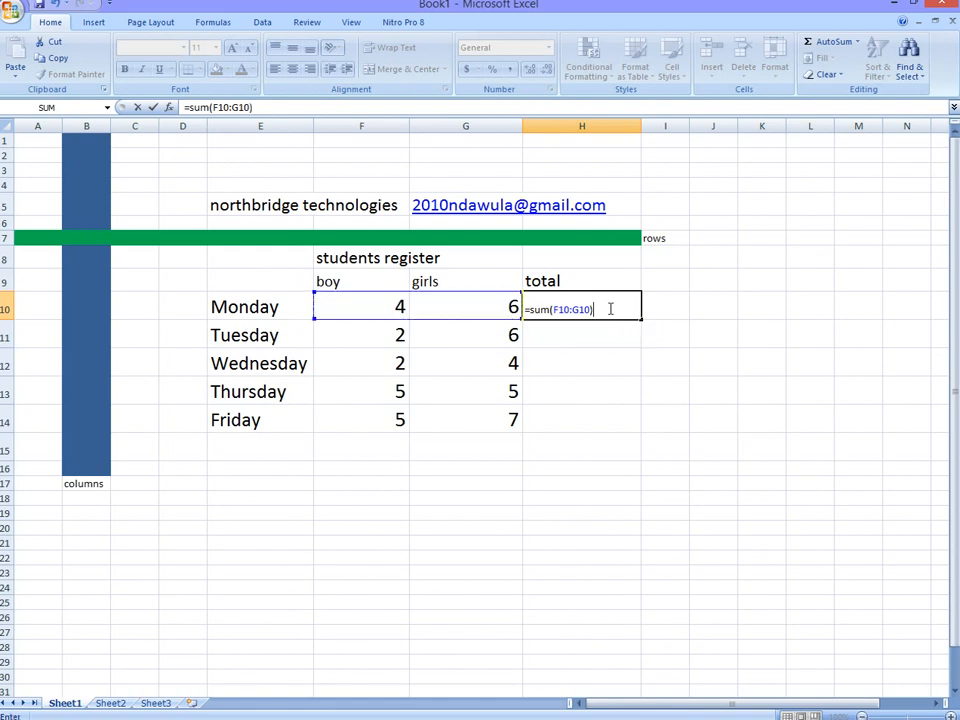
{"action": "key", "text": "Return"}
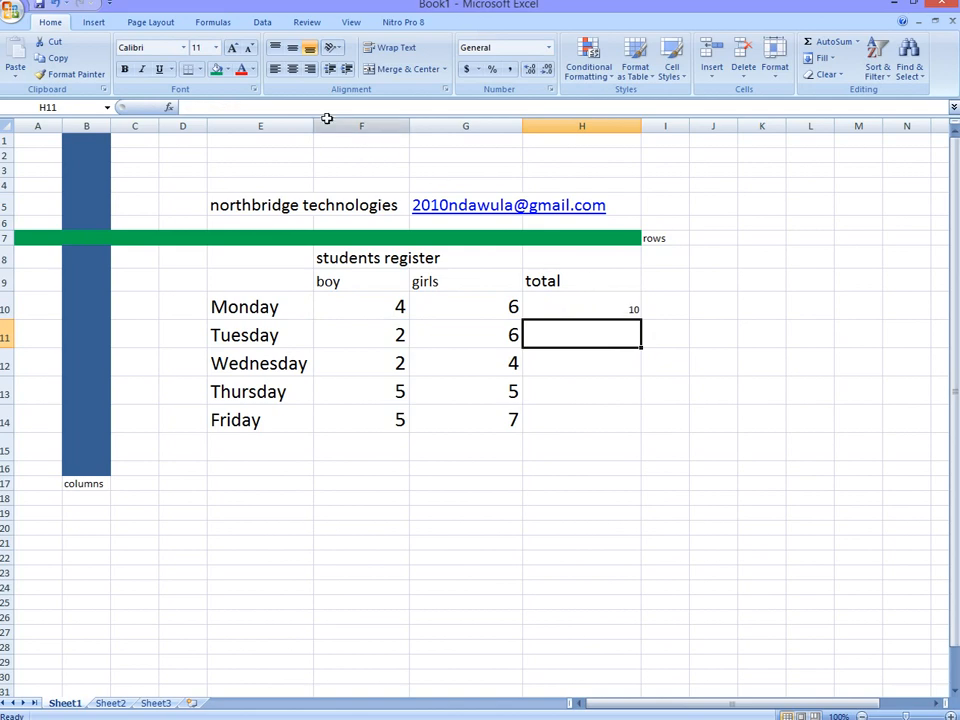
Step: Enlarge Monday's total in cell H10 to font size 24
{"action": "left_click", "coordinate": [609, 300]}
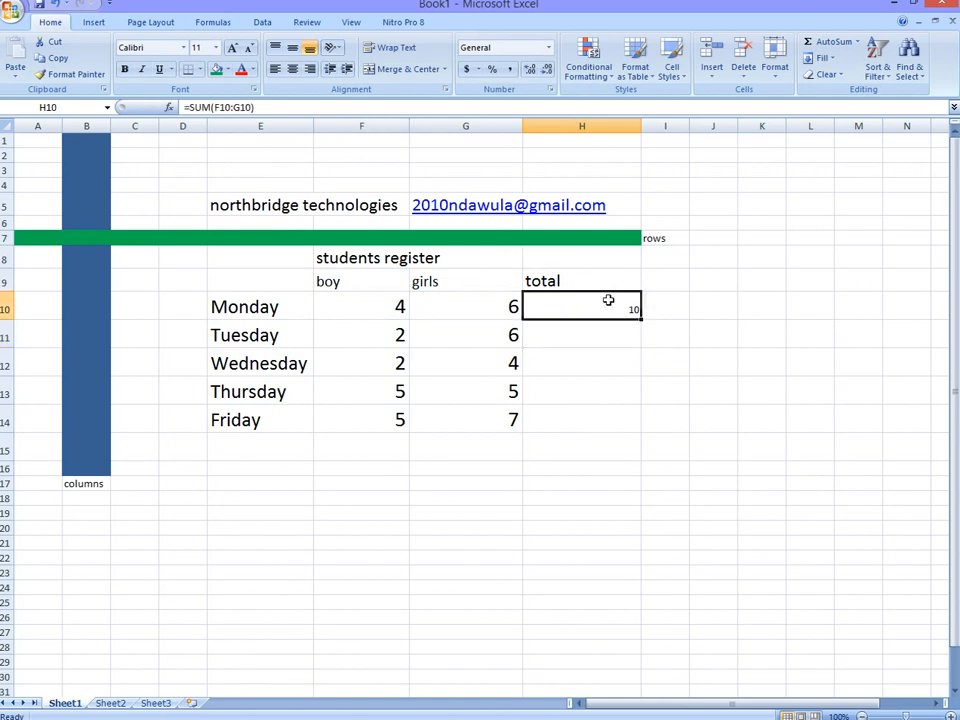
{"action": "left_click", "coordinate": [234, 47]}
{"action": "left_click", "coordinate": [234, 47]}
{"action": "left_click", "coordinate": [234, 47]}
{"action": "left_click", "coordinate": [234, 47]}
{"action": "left_click", "coordinate": [234, 47]}
{"action": "left_click", "coordinate": [234, 47]}
{"action": "left_click", "coordinate": [234, 47]}
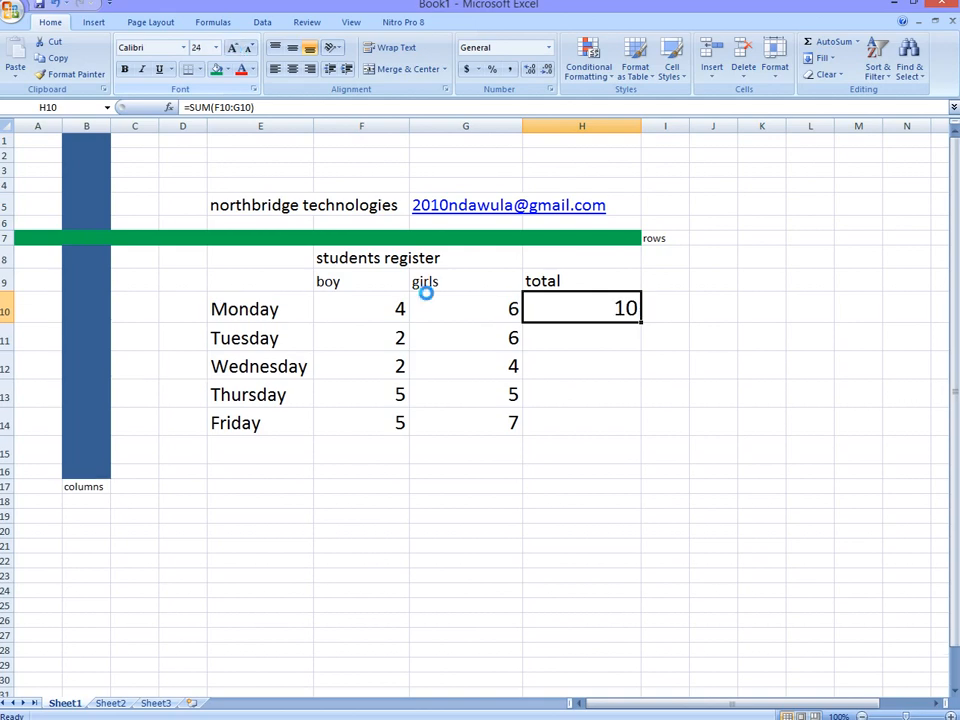
{"action": "left_click", "coordinate": [556, 345]}
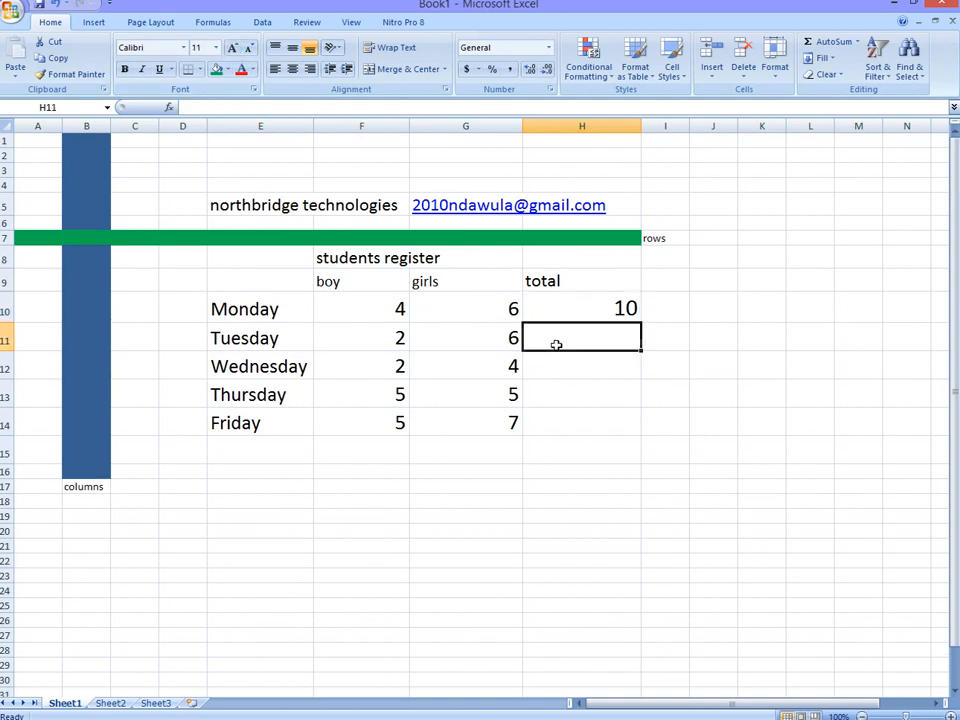
{"action": "left_click", "coordinate": [693, 311]}
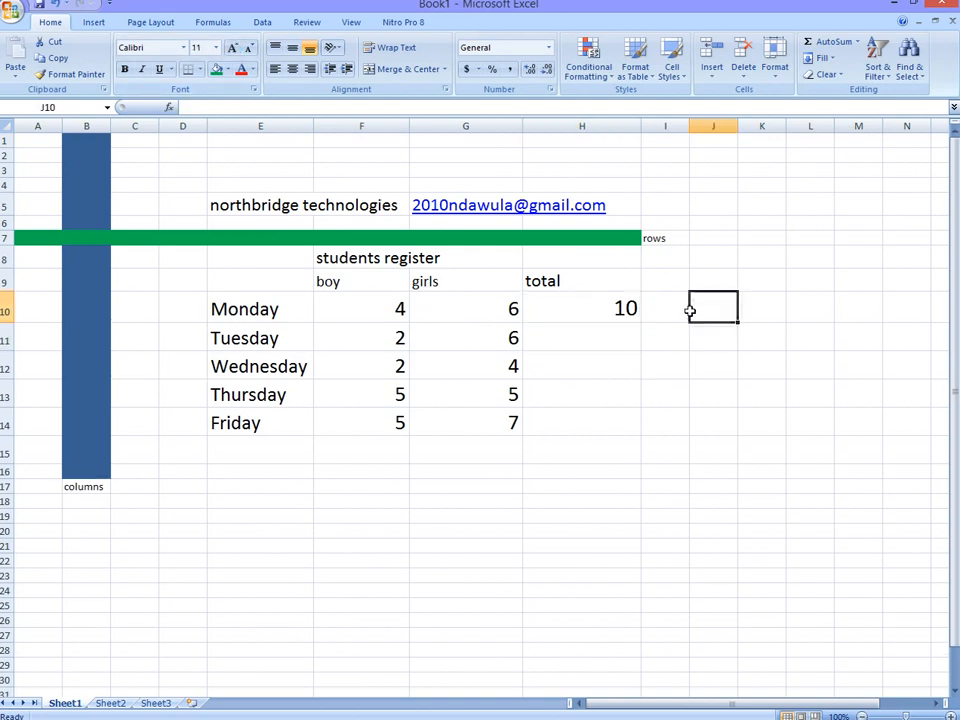
{"action": "left_click", "coordinate": [648, 315]}
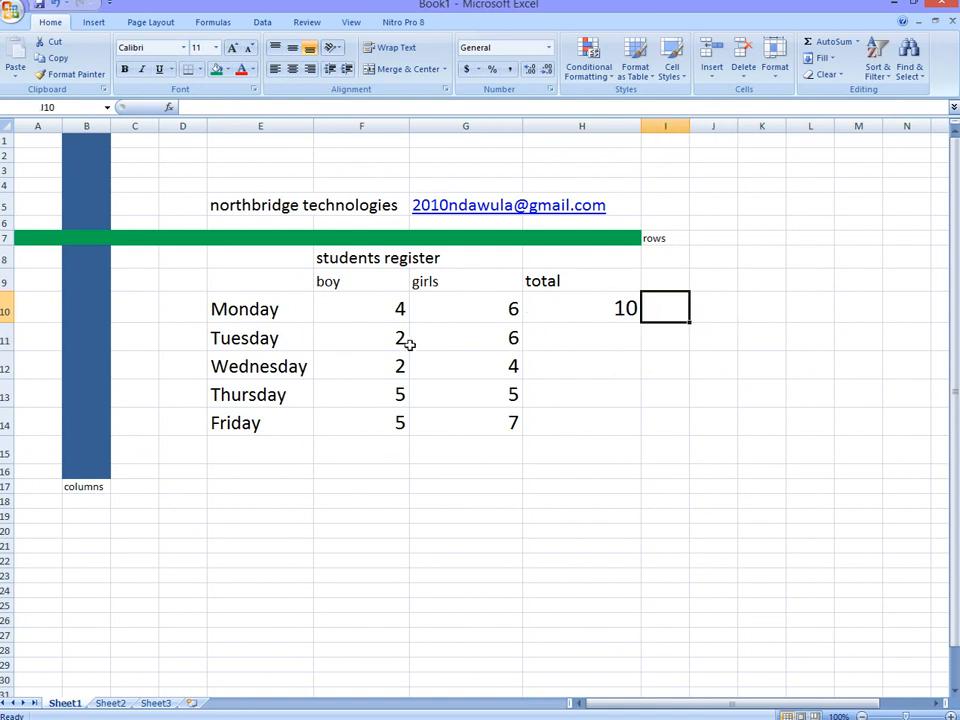
Step: Enter 8 as Tuesday's total in cell H11 and try to enlarge the number to font size 22 while editing
{"action": "left_click", "coordinate": [600, 336]}
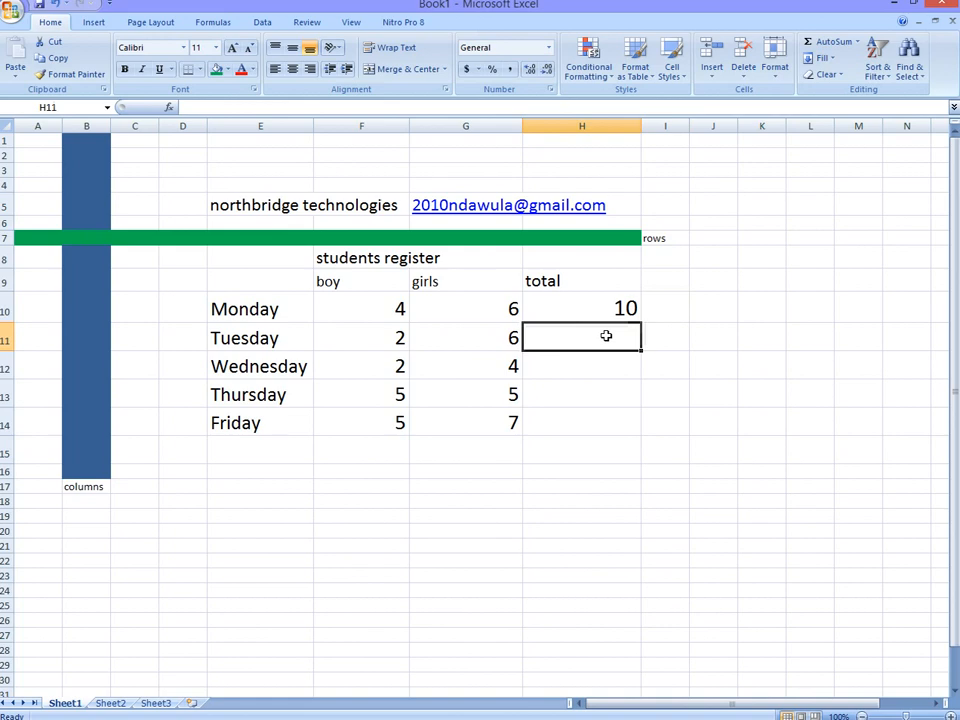
{"action": "type", "text": "8"}
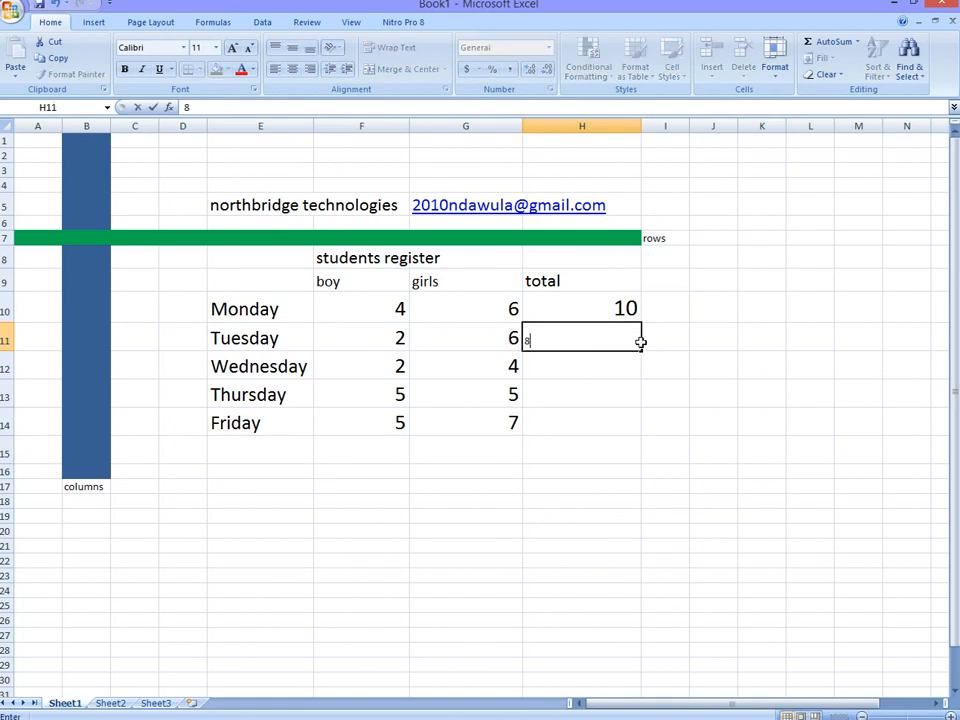
{"action": "left_click", "coordinate": [233, 48]}
{"action": "left_click", "coordinate": [233, 48]}
{"action": "left_click", "coordinate": [233, 48]}
{"action": "left_click", "coordinate": [233, 48]}
{"action": "double_click", "coordinate": [527, 340]}
{"action": "left_click", "coordinate": [233, 48]}
{"action": "left_click", "coordinate": [233, 48]}
{"action": "left_click", "coordinate": [233, 48]}
{"action": "left_click", "coordinate": [233, 48]}
{"action": "left_click", "coordinate": [233, 48]}
{"action": "left_click", "coordinate": [233, 48]}
{"action": "left_click", "coordinate": [233, 48]}
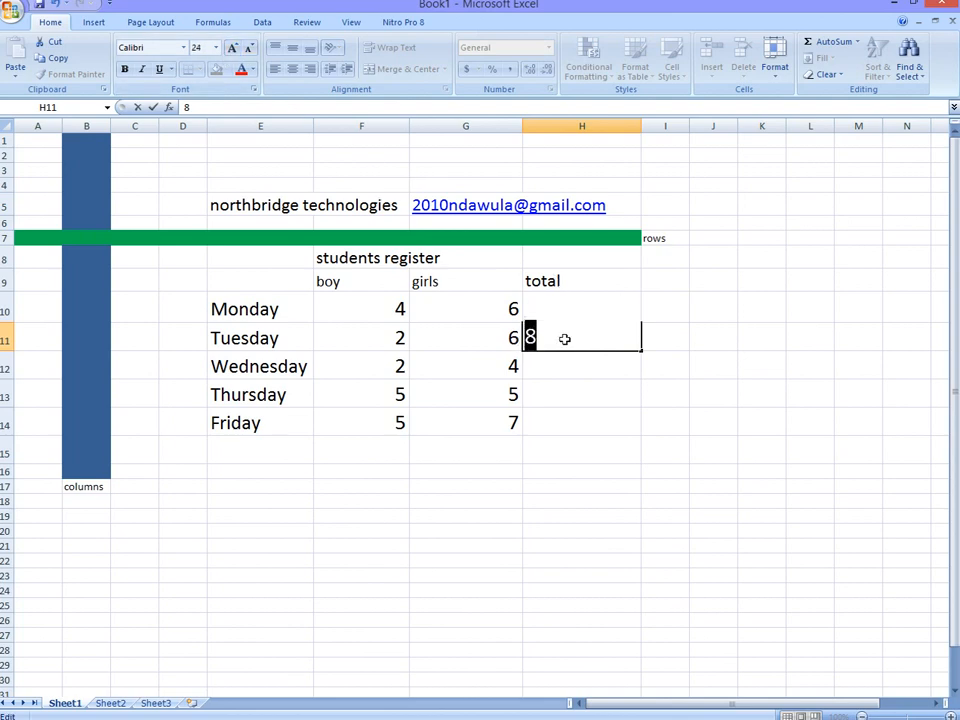
{"action": "left_click", "coordinate": [248, 52]}
{"action": "left_click", "coordinate": [593, 345]}
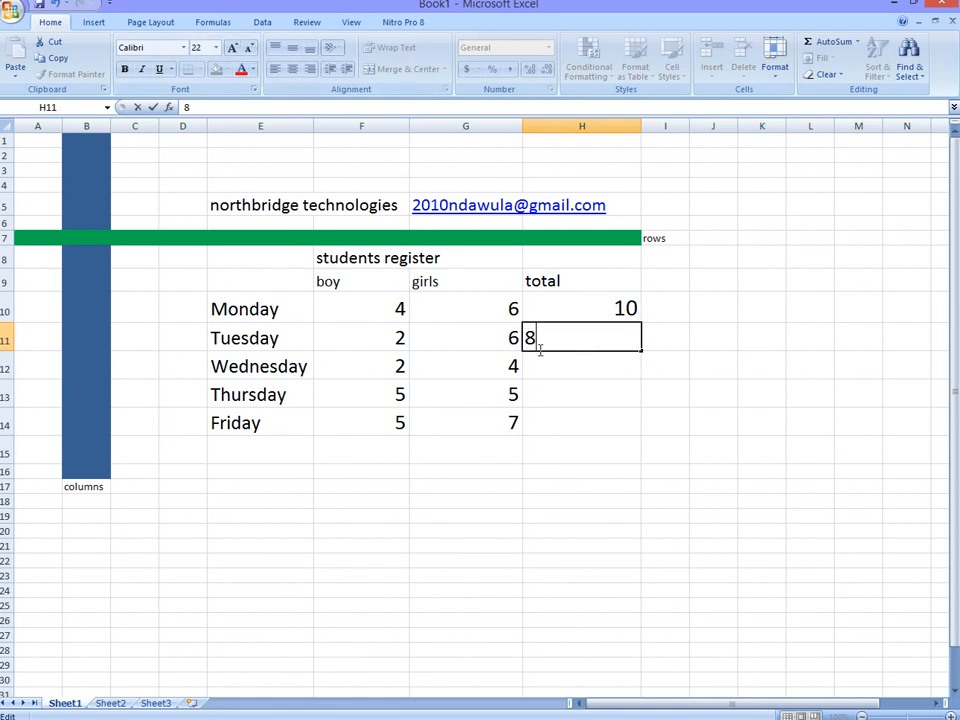
{"action": "left_click", "coordinate": [563, 374]}
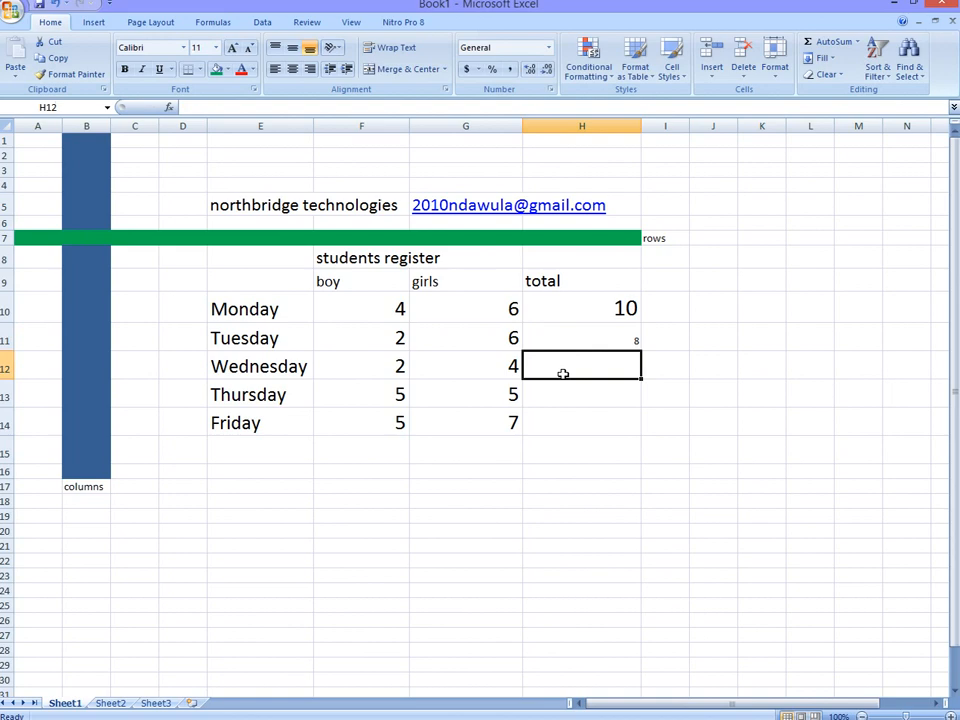
Step: Set the font size of Tuesday's total cell H11 to 22
{"action": "left_click", "coordinate": [636, 338]}
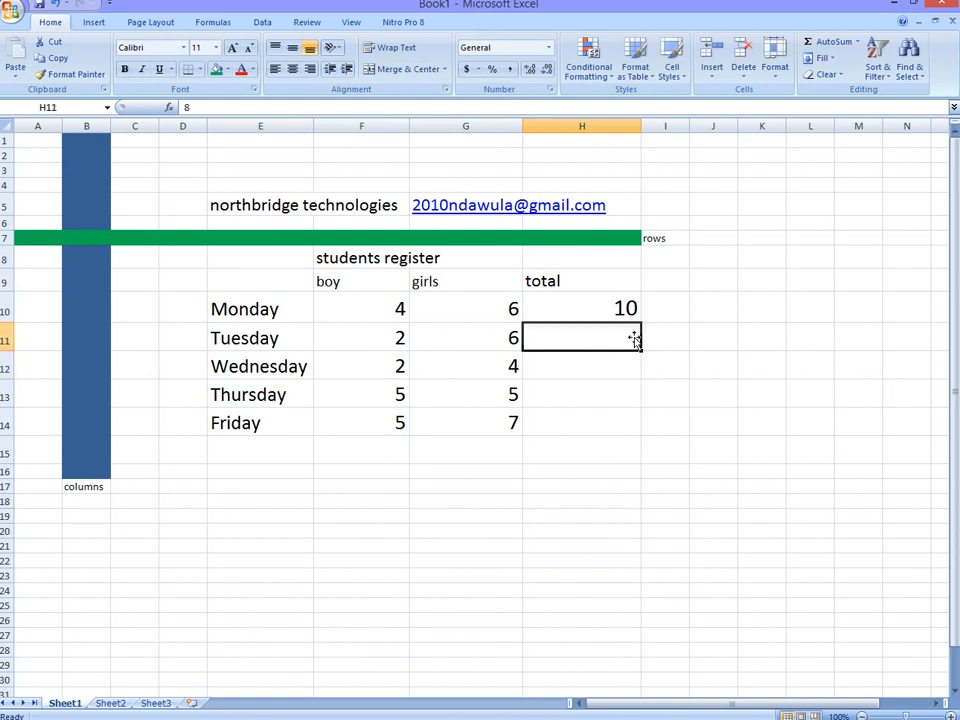
{"action": "left_click", "coordinate": [233, 48]}
{"action": "left_click", "coordinate": [233, 48]}
{"action": "left_click", "coordinate": [237, 49]}
{"action": "left_click", "coordinate": [237, 49]}
{"action": "left_click", "coordinate": [237, 49]}
{"action": "left_click", "coordinate": [237, 49]}
Step: Replace Tuesday's typed total in cell H11 with the formula =SUM(F11:G11), using Monday's formula as the model
{"action": "left_click", "coordinate": [622, 310]}
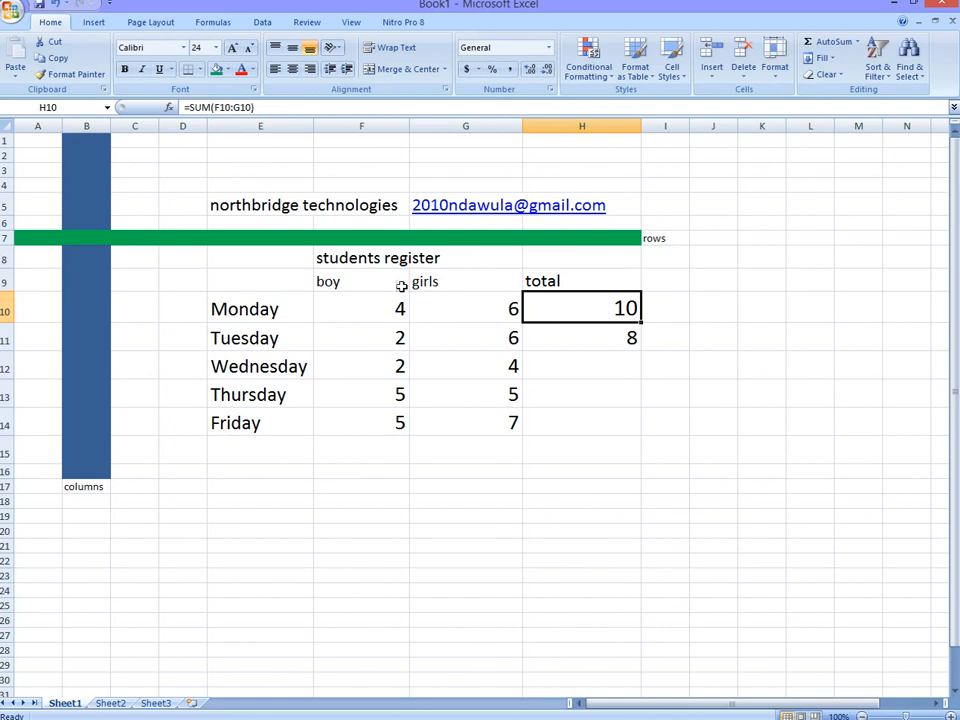
{"action": "left_click", "coordinate": [624, 338]}
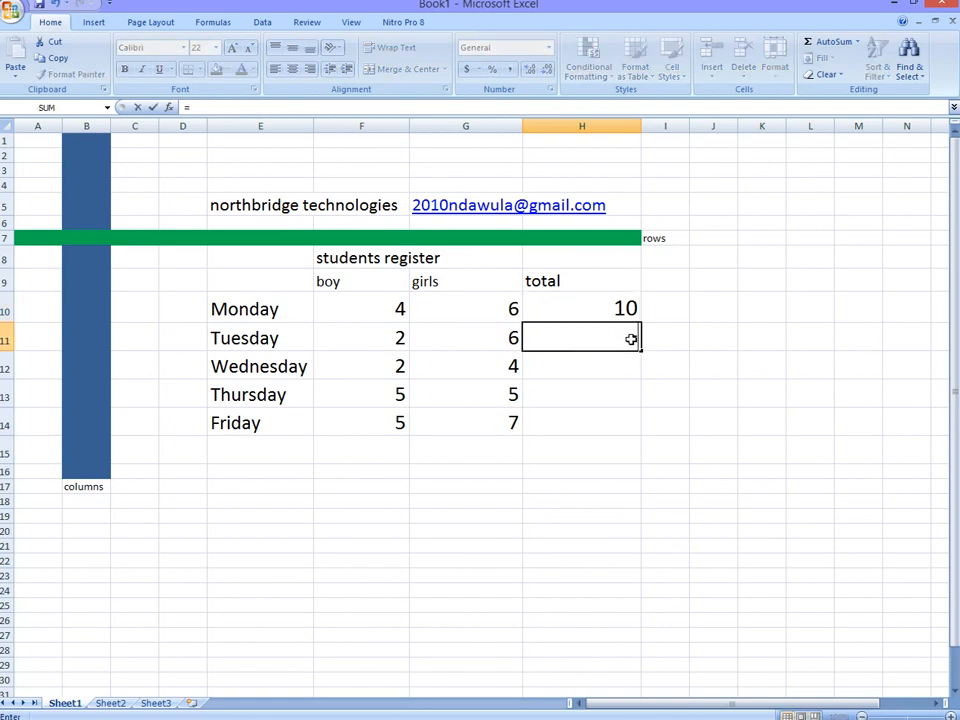
{"action": "type", "text": "=sum"}
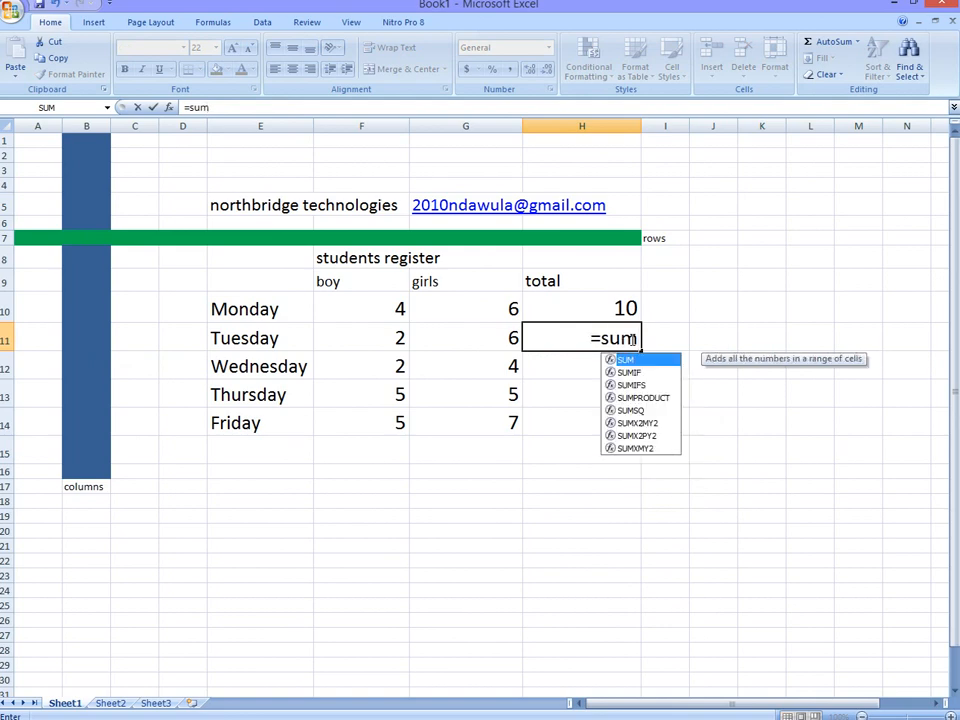
{"action": "type", "text": "("}
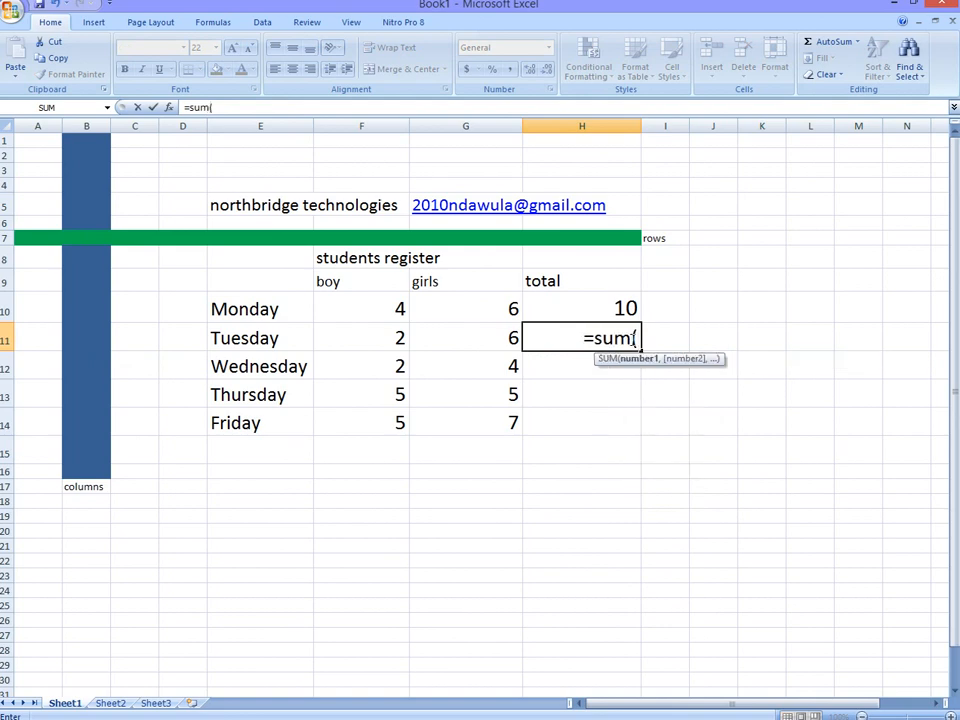
{"action": "left_click", "coordinate": [396, 338]}
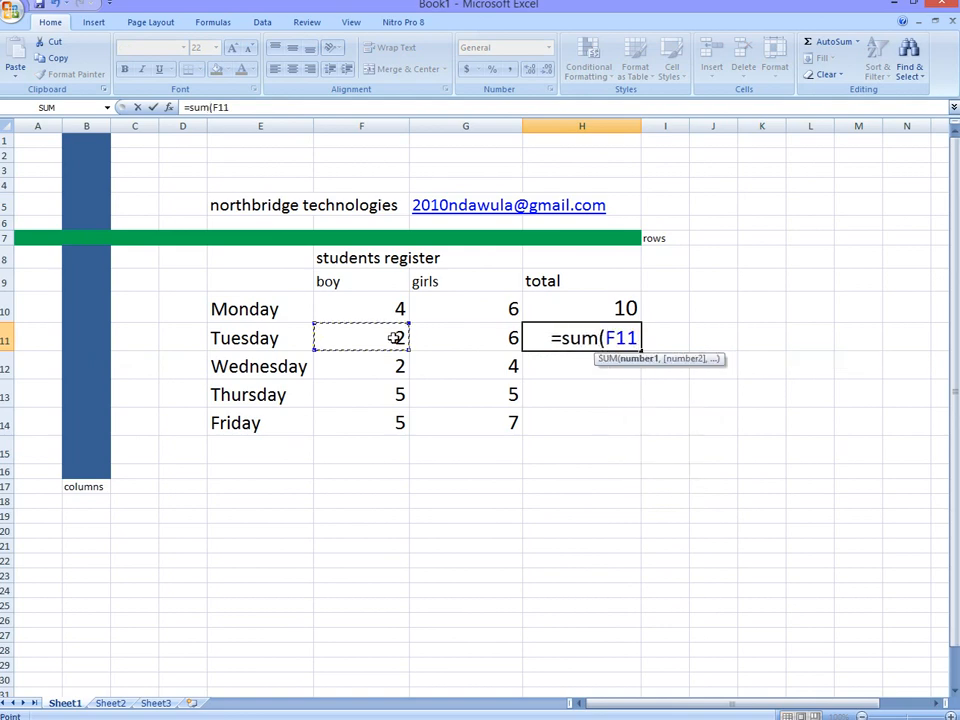
{"action": "left_click_drag", "start_coordinate": [396, 338], "coordinate": [418, 334]}
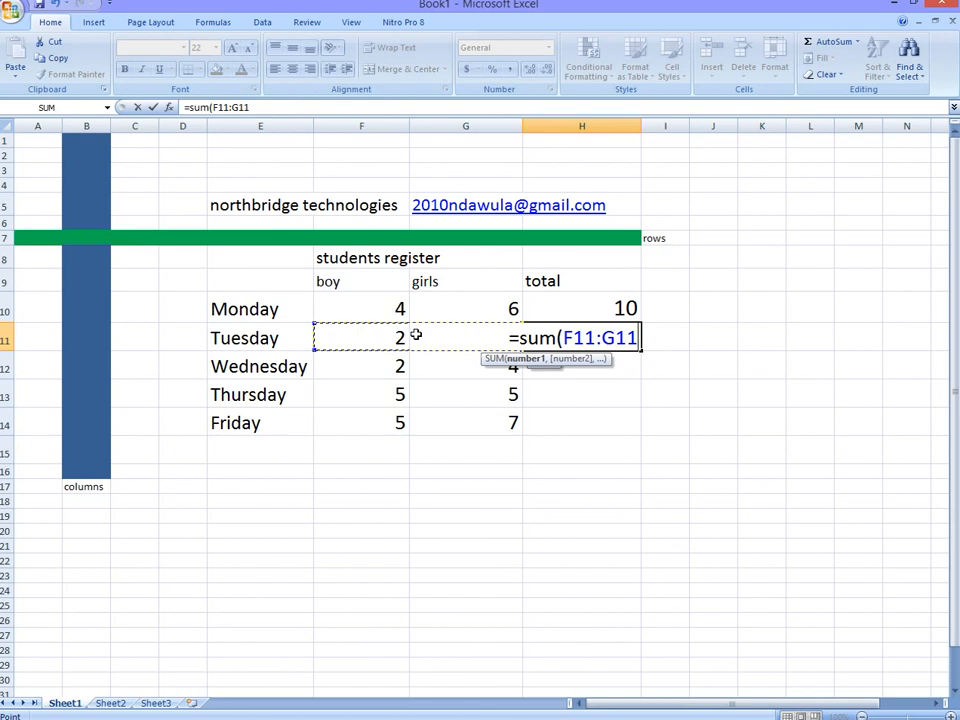
{"action": "key", "text": "Return"}
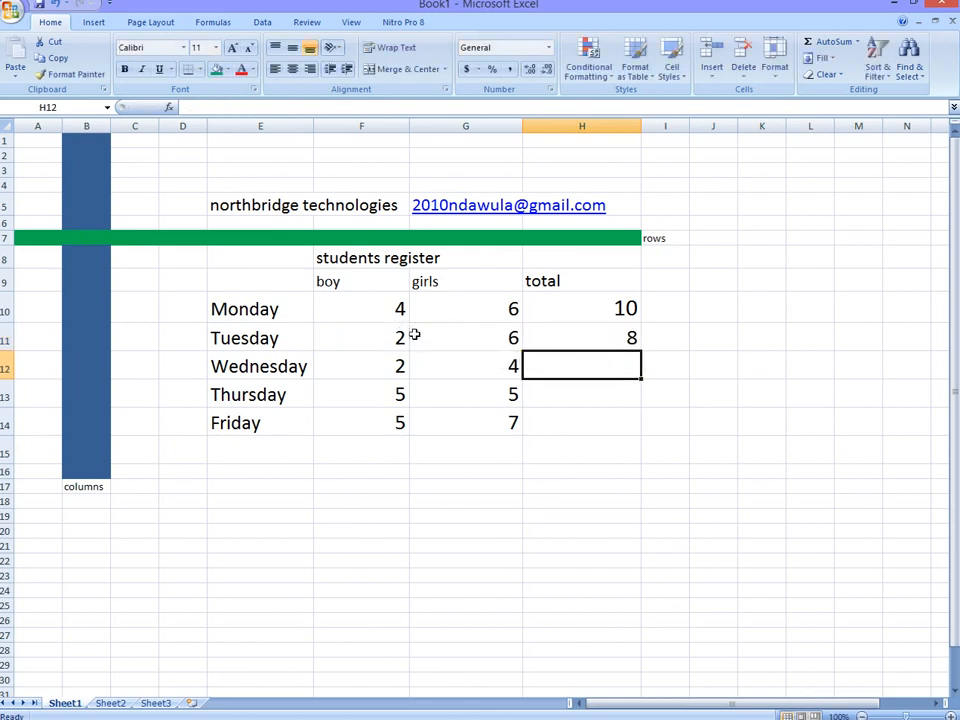
{"action": "left_click", "coordinate": [615, 337]}
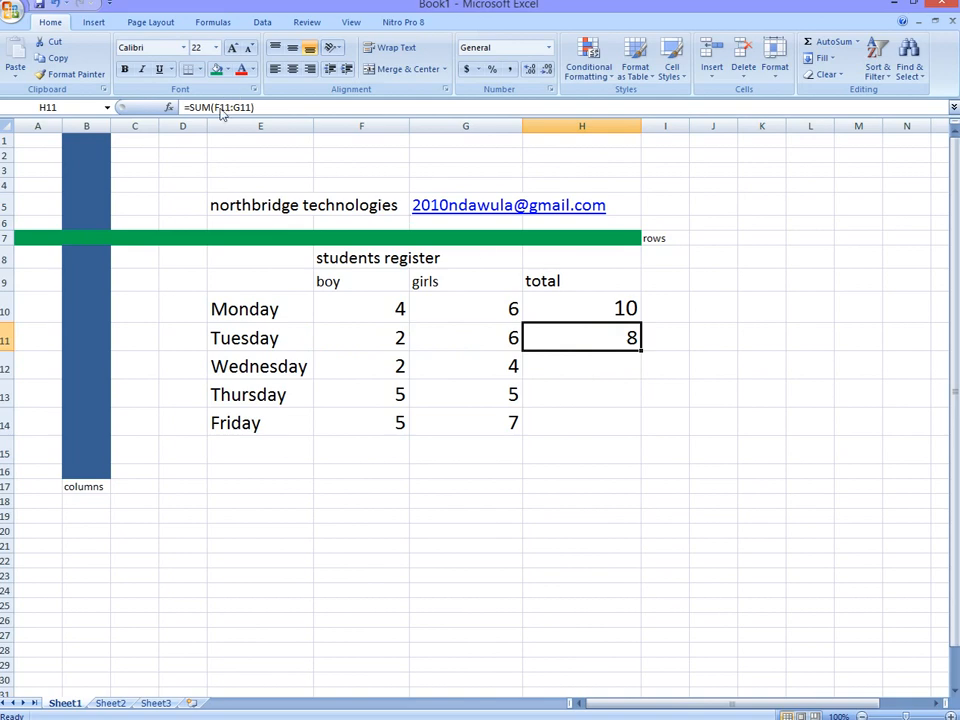
{"action": "left_click", "coordinate": [570, 368]}
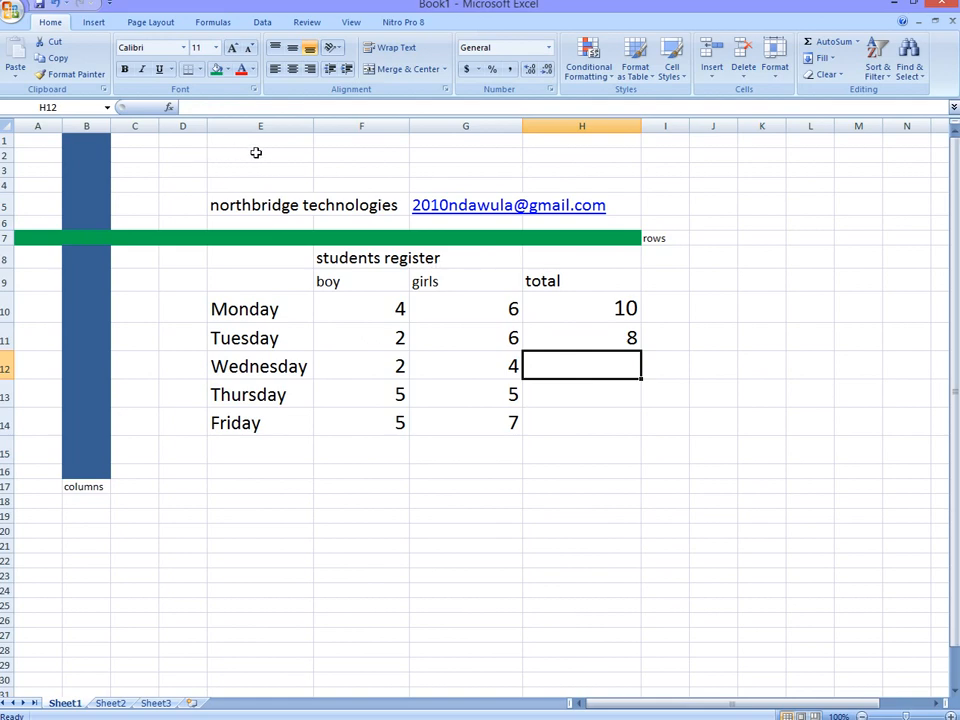
{"action": "type", "text": "6"}
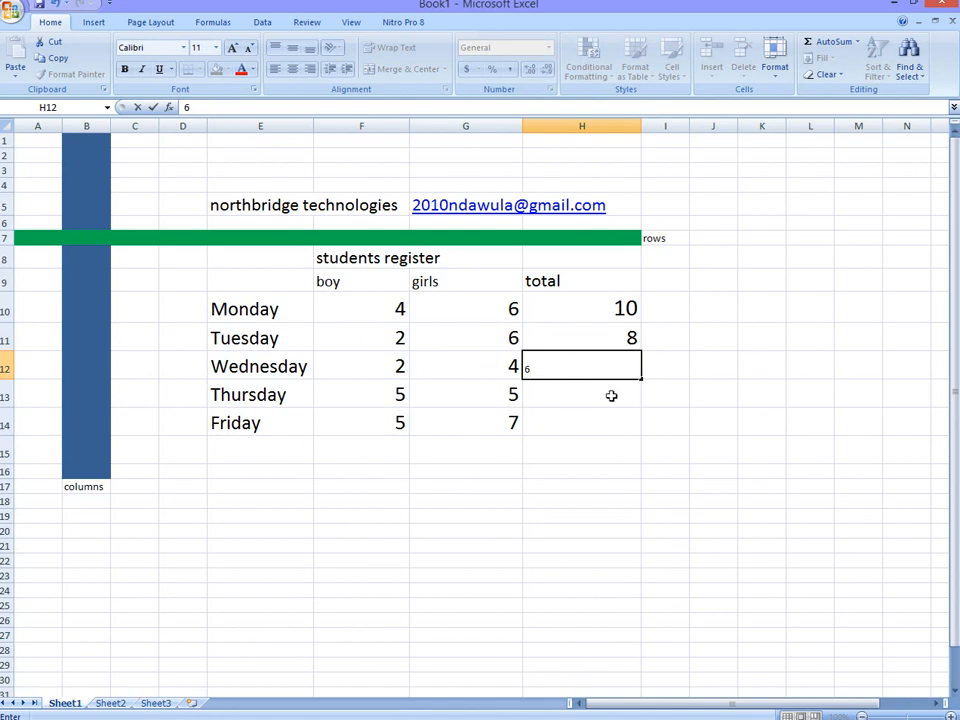
{"action": "left_click", "coordinate": [633, 337]}
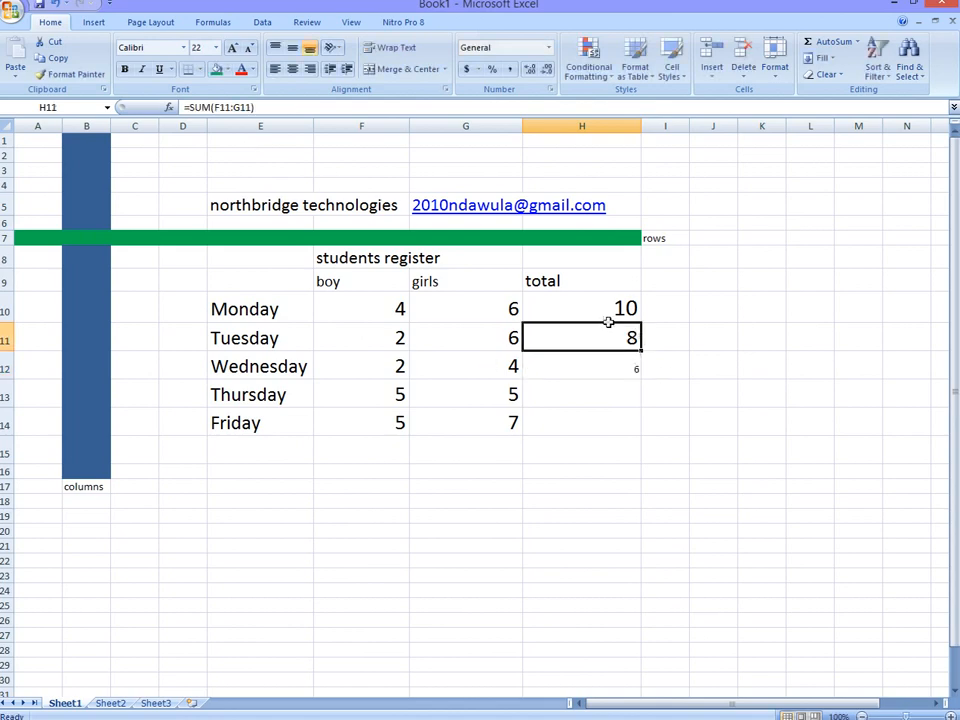
{"action": "left_click", "coordinate": [533, 368]}
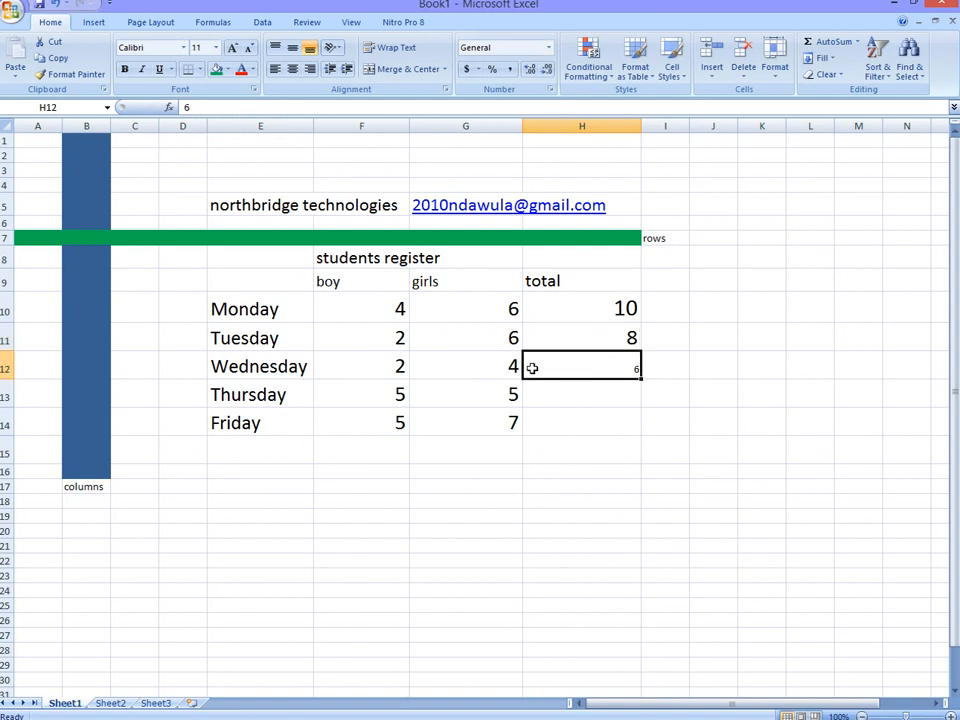
{"action": "key", "text": "BackSpace"}
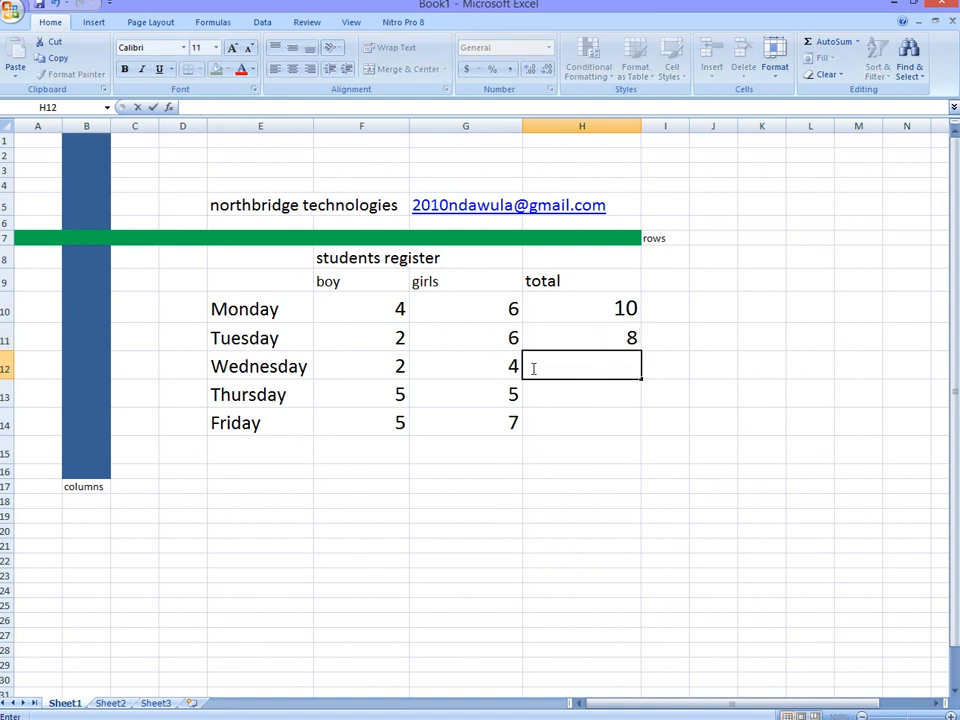
Step: Calculate Wednesday's total in cell H12 with the formula =SUM(F12:G12)
{"action": "type", "text": "=sum"}
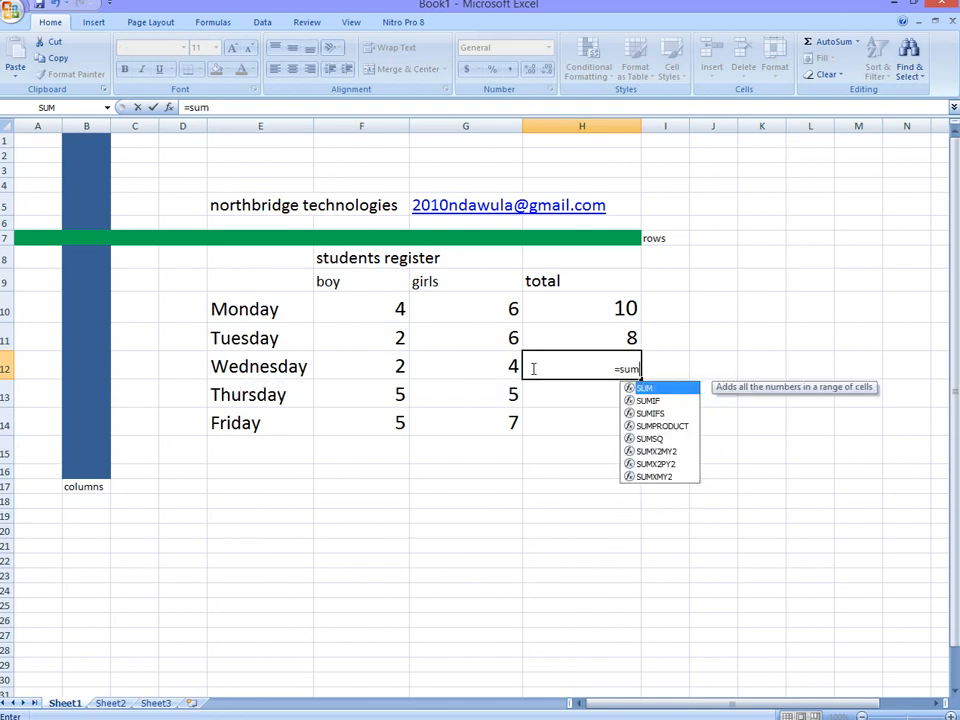
{"action": "type", "text": "("}
{"action": "left_click_drag", "start_coordinate": [392, 368], "coordinate": [452, 371]}
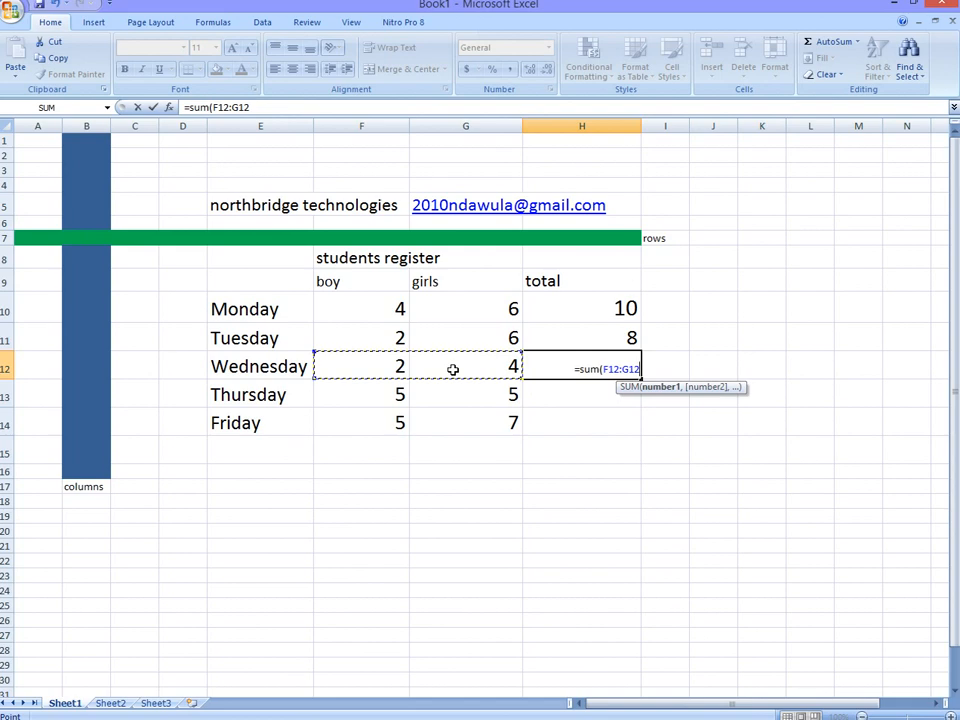
{"action": "type", "text": ")"}
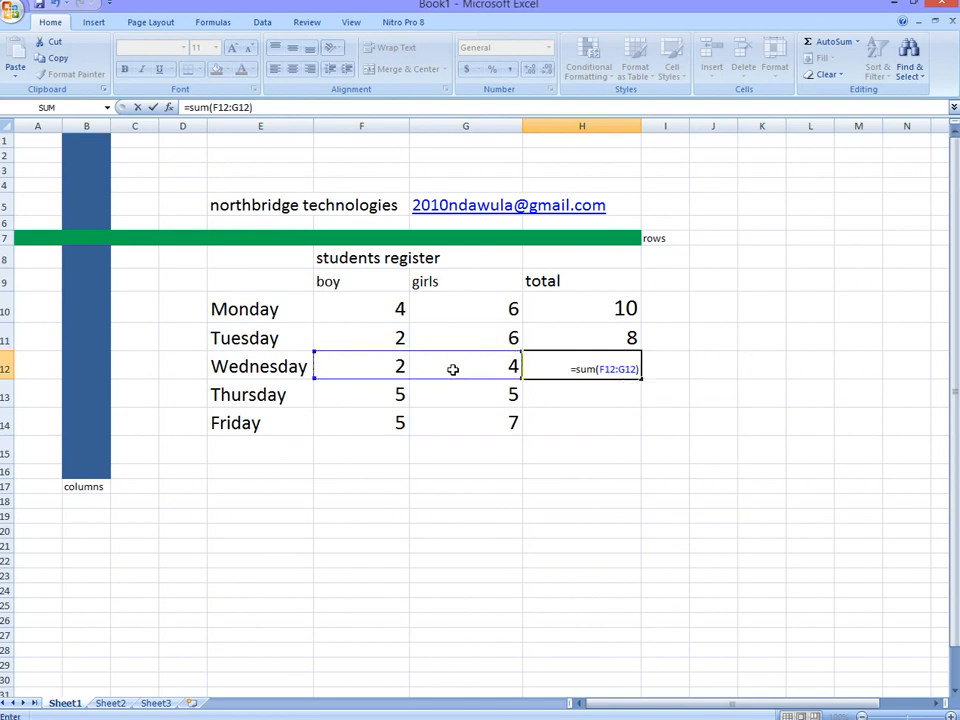
{"action": "key", "text": "Return"}
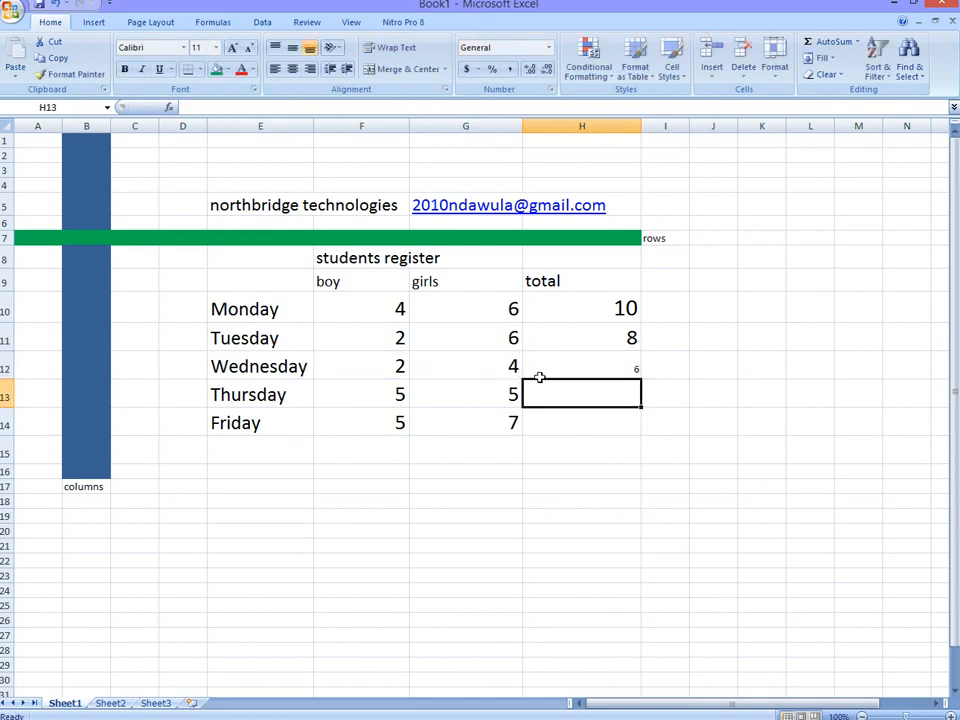
Step: Calculate Thursday's total in cell H13 by summing its boy and girls counts in F13:G13
{"action": "type", "text": "=s"}
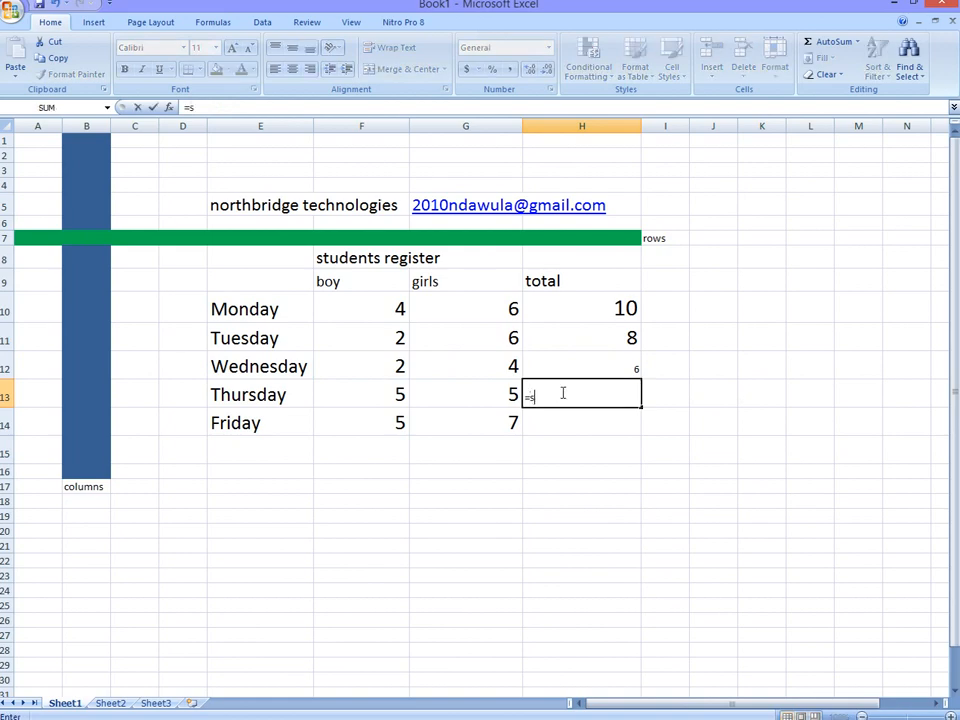
{"action": "type", "text": "um"}
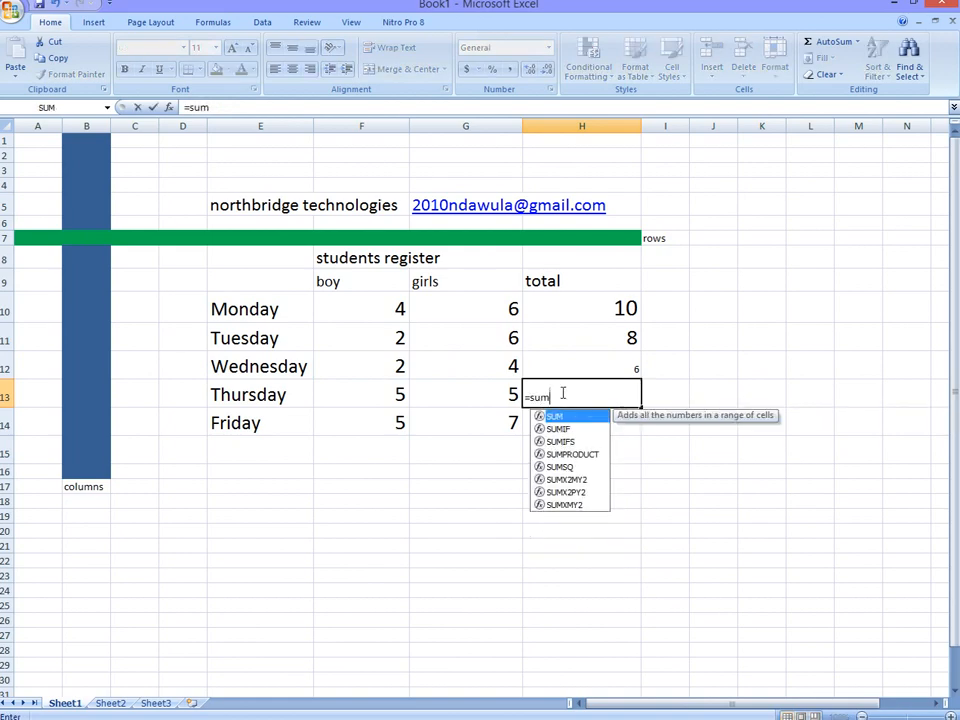
{"action": "type", "text": "("}
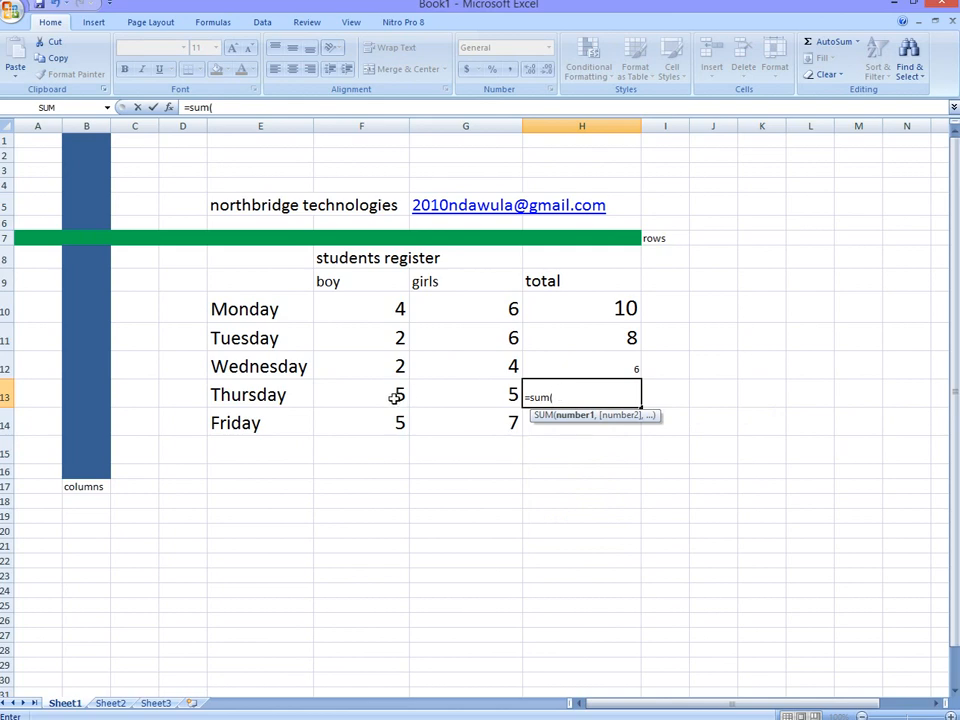
{"action": "left_click_drag", "start_coordinate": [392, 397], "coordinate": [440, 393]}
{"action": "type", "text": ")"}
{"action": "key", "text": "Return"}
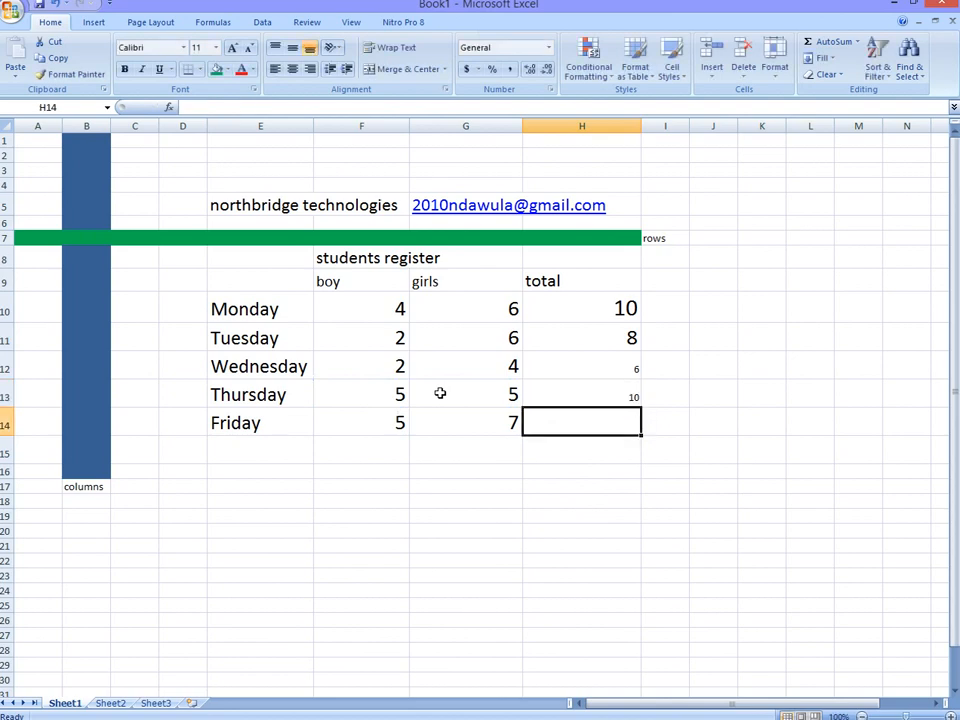
Step: Calculate Friday's total in cell H14 with the formula =SUM(F14:G14)
{"action": "type", "text": "=s"}
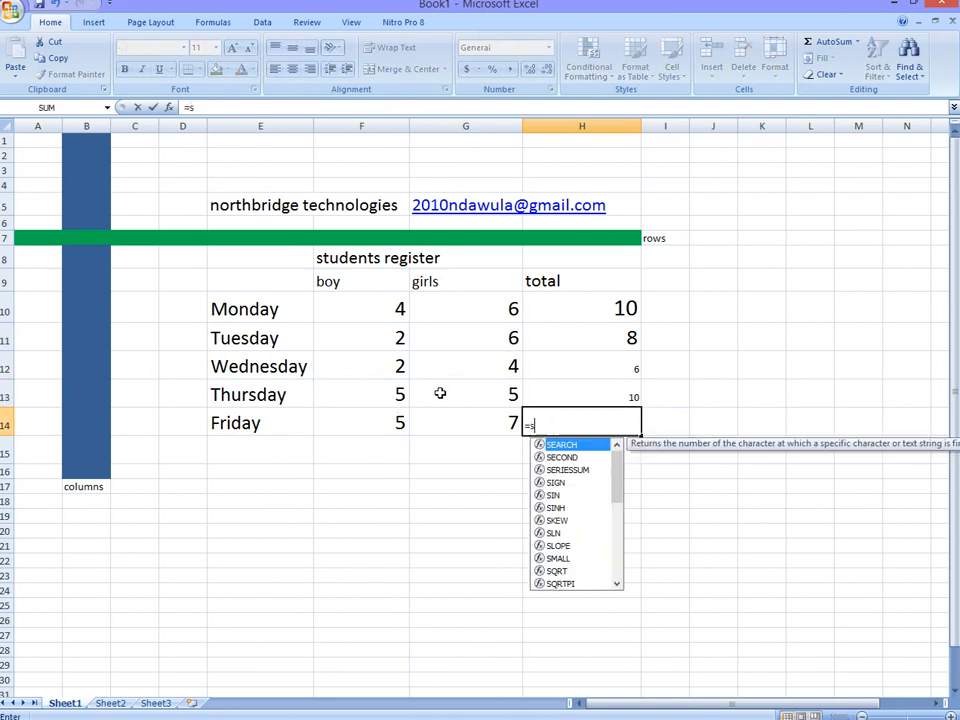
{"action": "type", "text": "um"}
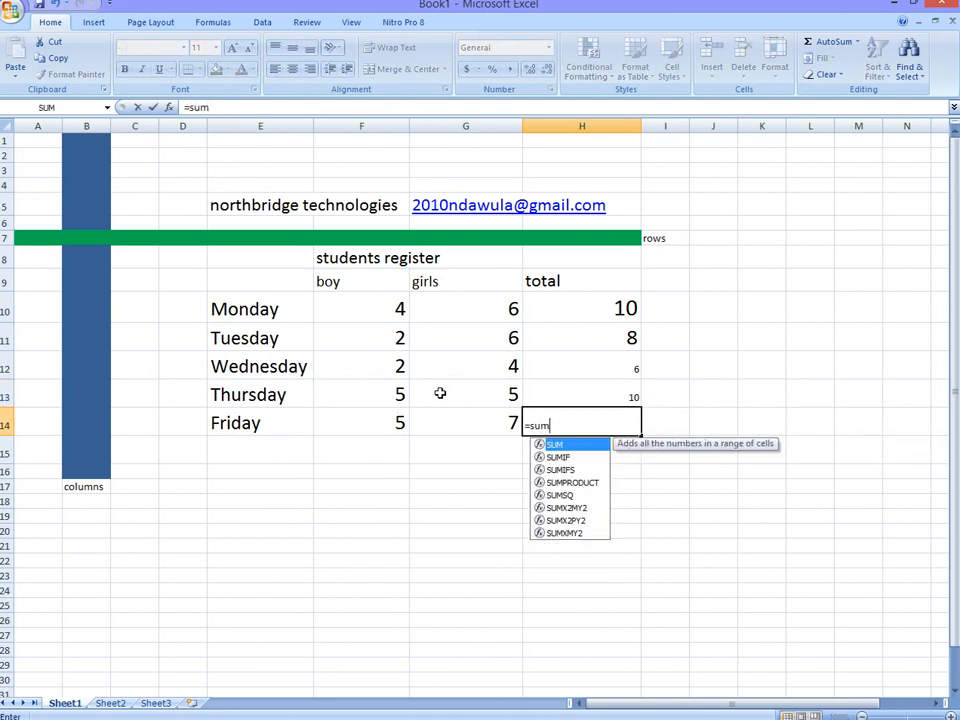
{"action": "type", "text": "("}
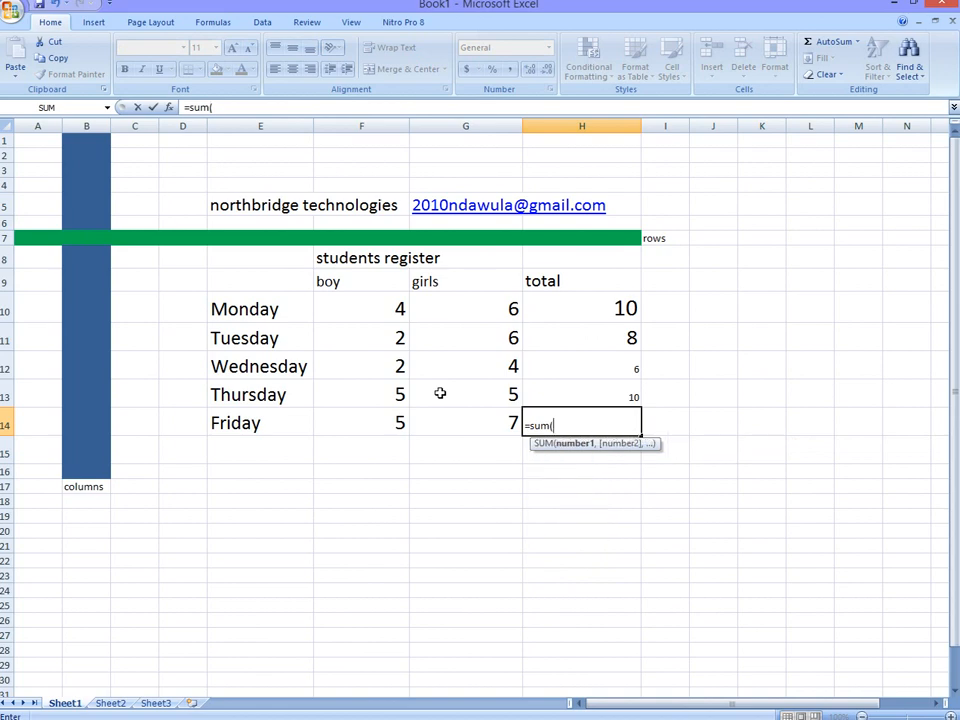
{"action": "left_click_drag", "start_coordinate": [364, 411], "coordinate": [433, 416]}
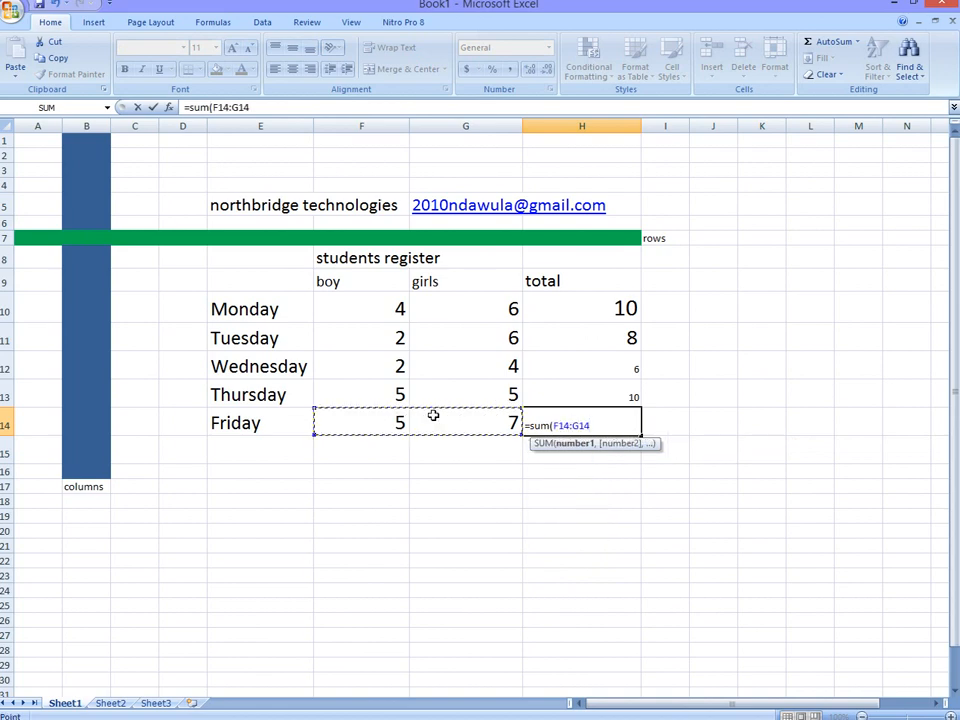
{"action": "type", "text": ")"}
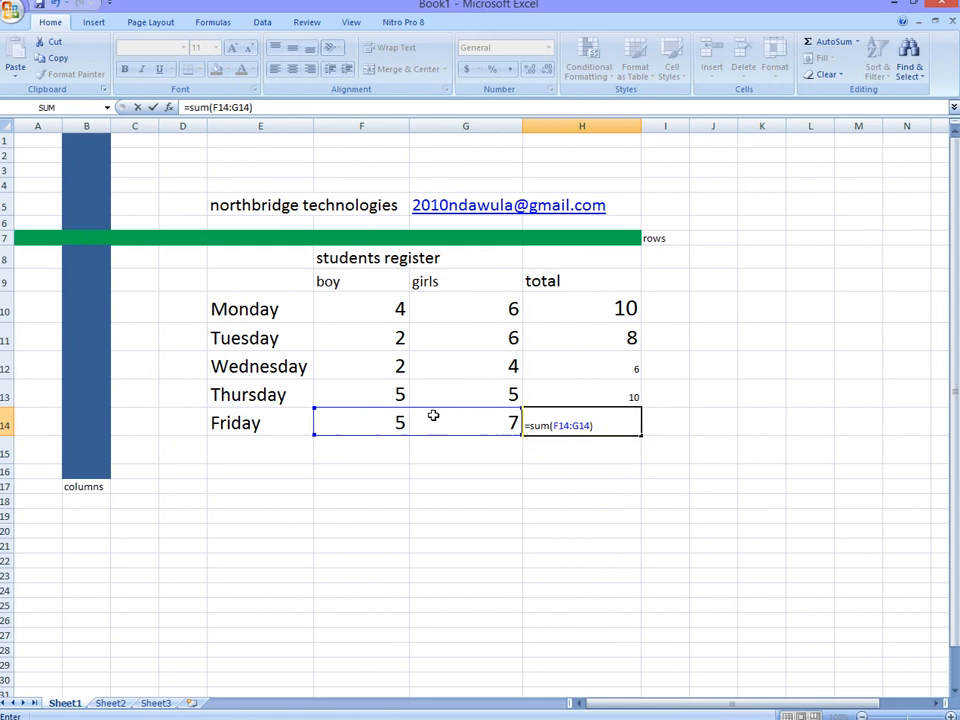
{"action": "key", "text": "Return"}
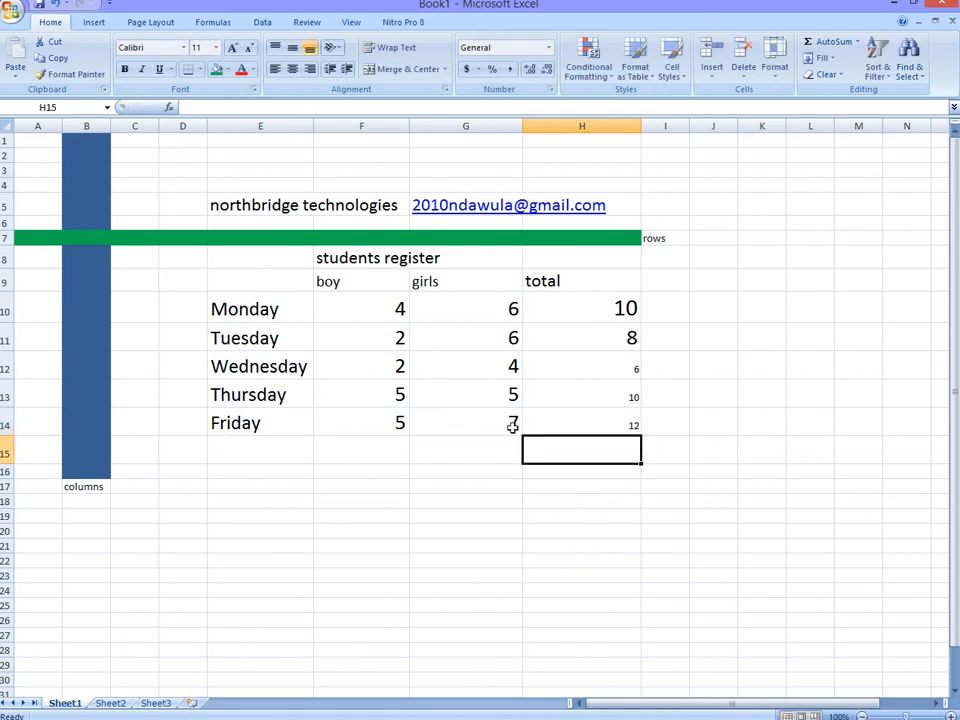
Step: Enlarge the font of the Wednesday to Friday totals in H12:H14 by four size increments
{"action": "left_click_drag", "start_coordinate": [612, 424], "coordinate": [619, 374]}
{"action": "left_click", "coordinate": [233, 49]}
{"action": "left_click", "coordinate": [233, 49]}
{"action": "left_click", "coordinate": [233, 49]}
{"action": "left_click", "coordinate": [233, 49]}
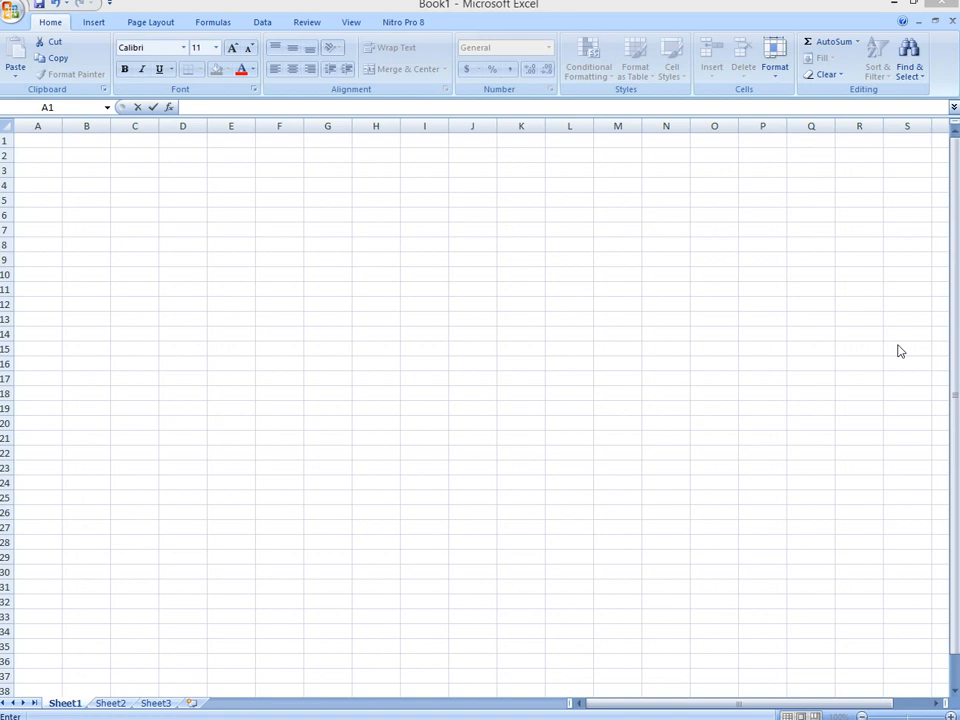
Step: Fill cells B1:B16 of the blank sheet with a dark blue theme color to illustrate a column
{"action": "left_click", "coordinate": [38, 324]}
{"action": "left_click", "coordinate": [40, 160]}
{"action": "left_click_drag", "start_coordinate": [77, 358], "coordinate": [72, 142]}
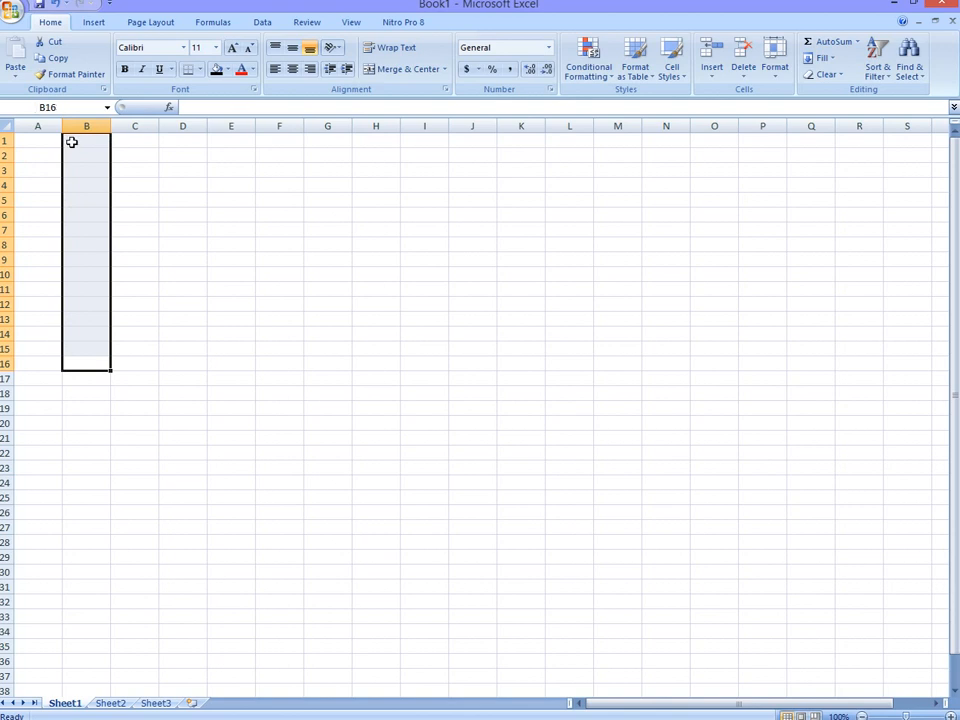
{"action": "left_click", "coordinate": [228, 70]}
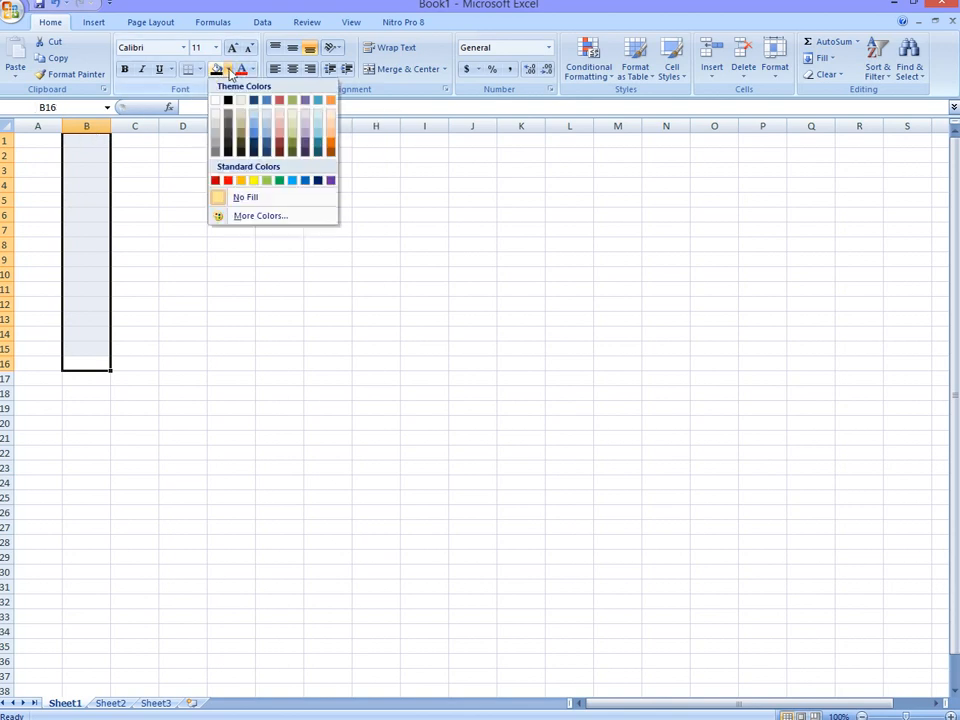
{"action": "left_click", "coordinate": [267, 147]}
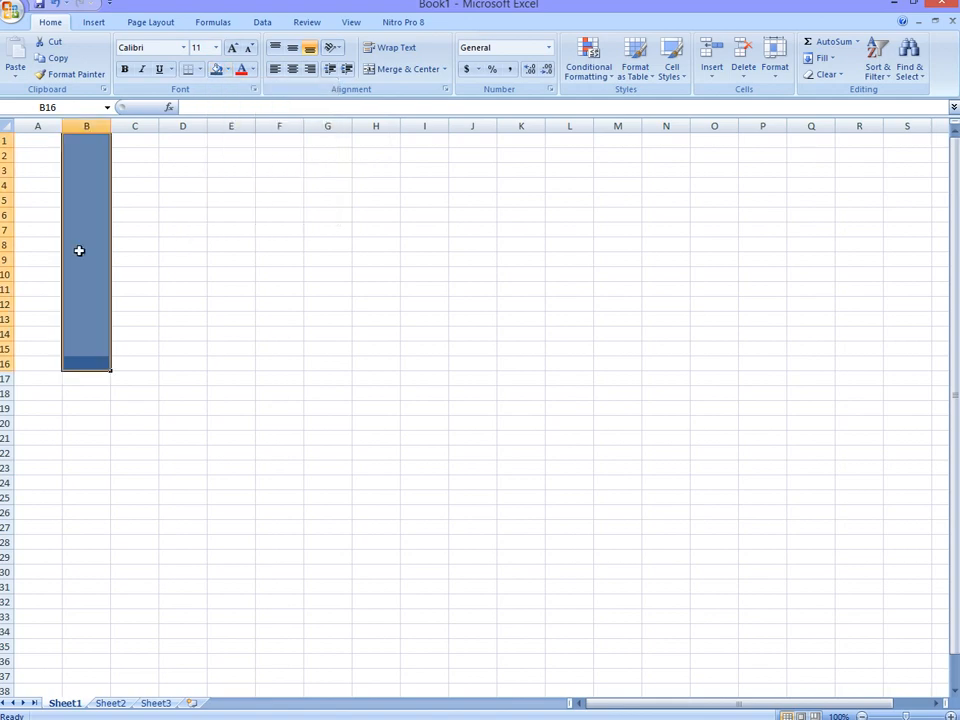
Step: Fill cells A7:H7 with the standard green color to illustrate a row
{"action": "left_click_drag", "start_coordinate": [34, 227], "coordinate": [367, 236]}
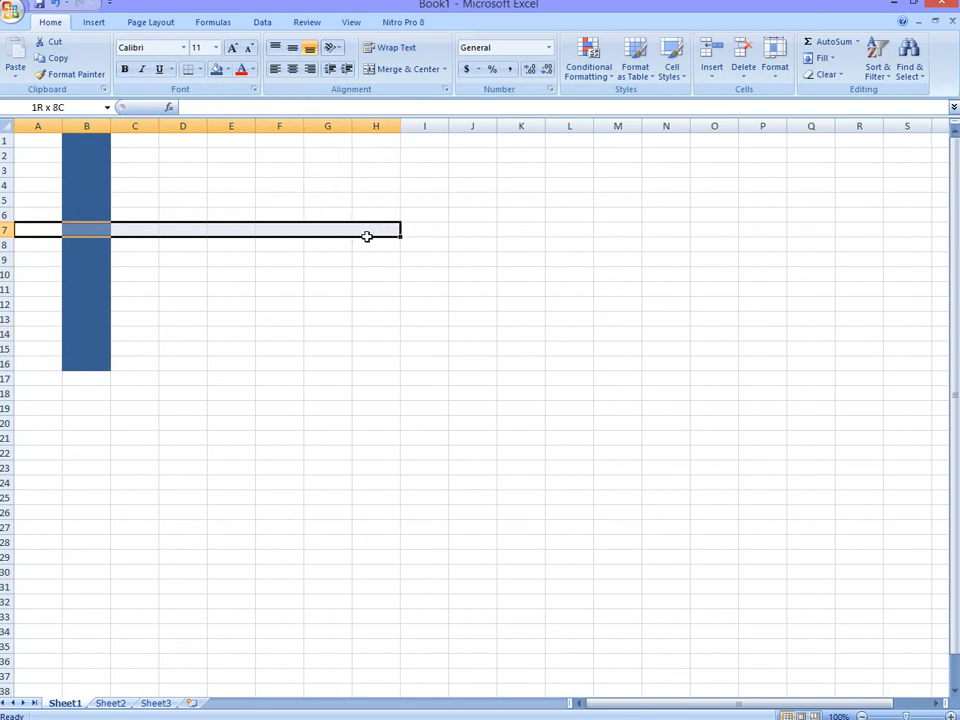
{"action": "left_click", "coordinate": [229, 72]}
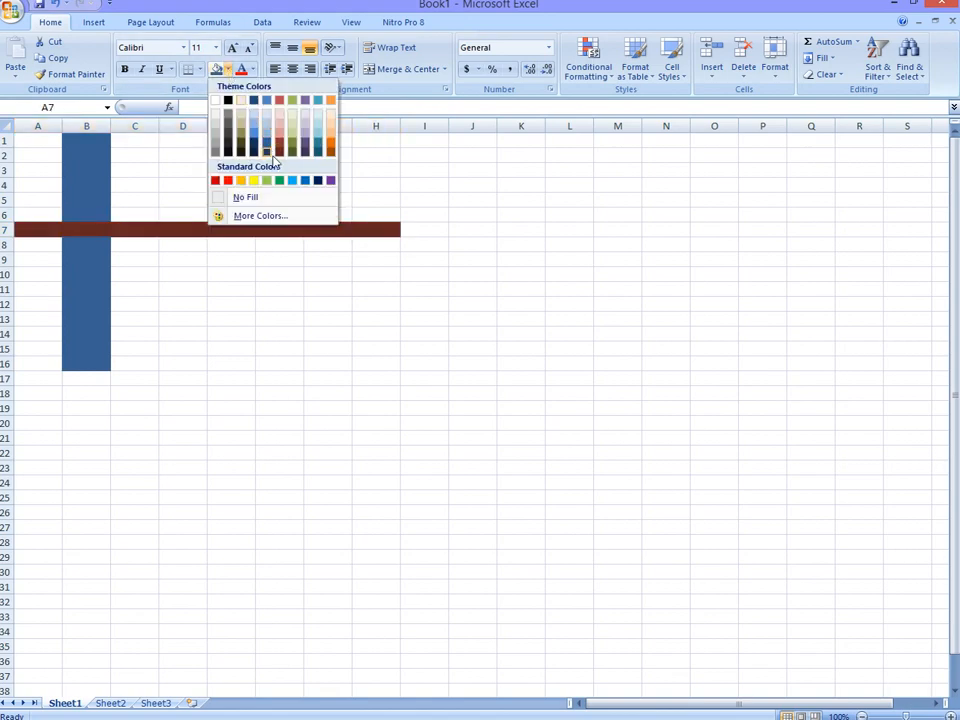
{"action": "left_click", "coordinate": [280, 181]}
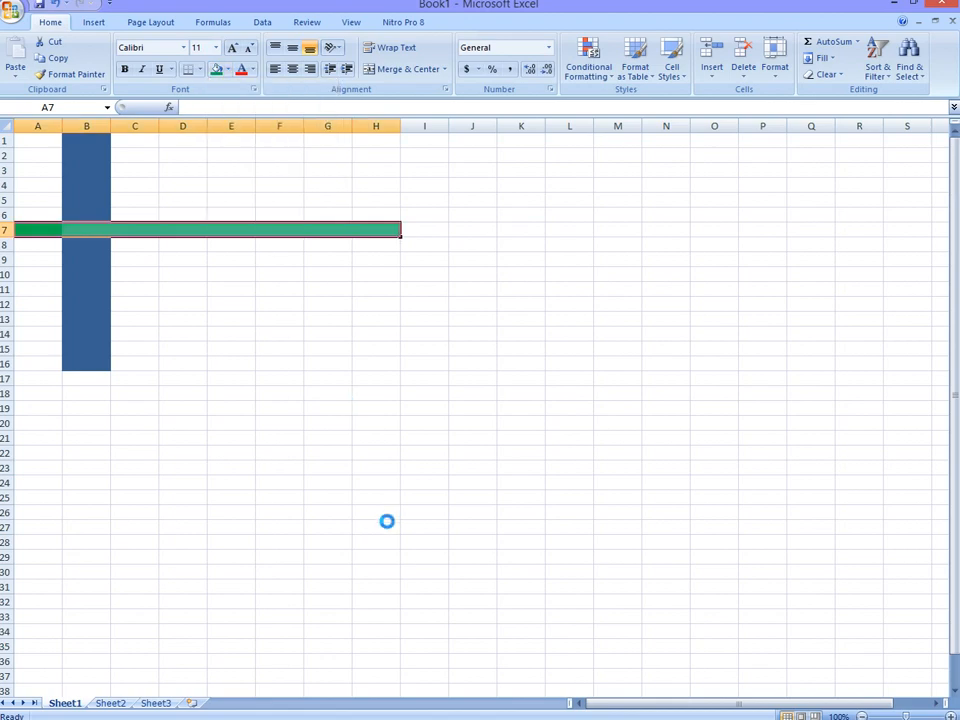
Step: Label the green row "rows" in cell I7 and the blue column "columns" in cell B17
{"action": "left_click", "coordinate": [419, 231]}
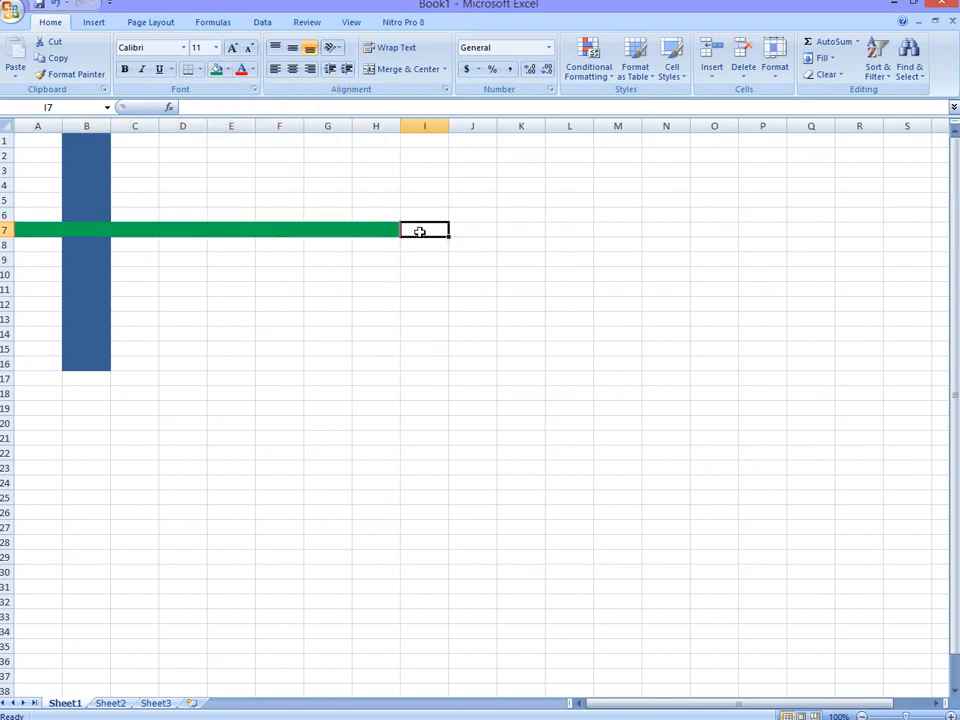
{"action": "type", "text": "ro"}
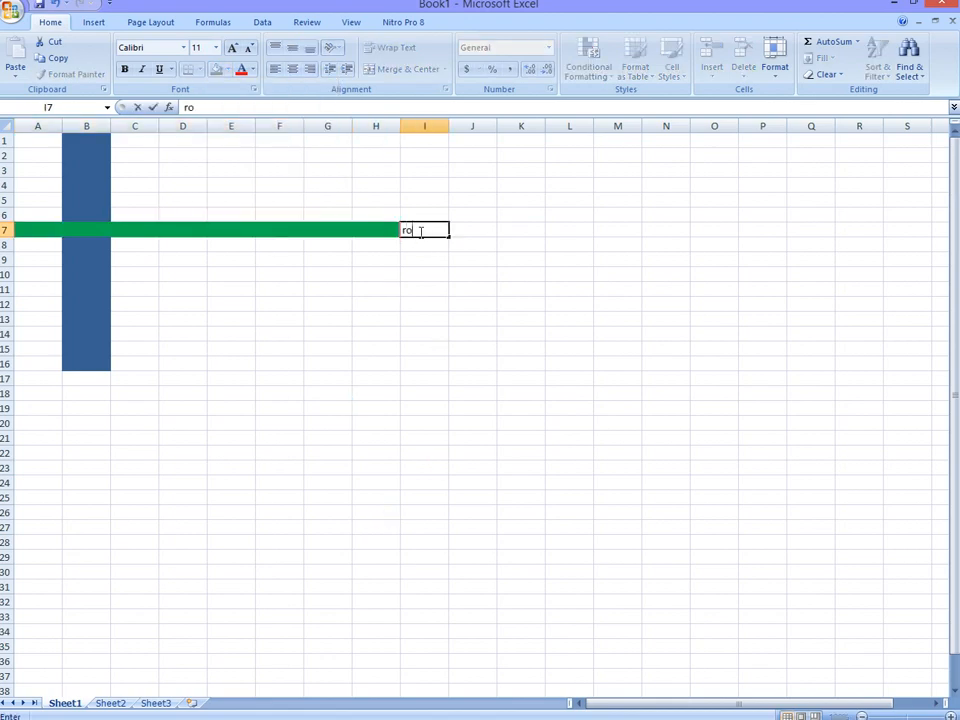
{"action": "type", "text": "ws"}
{"action": "left_click", "coordinate": [100, 378]}
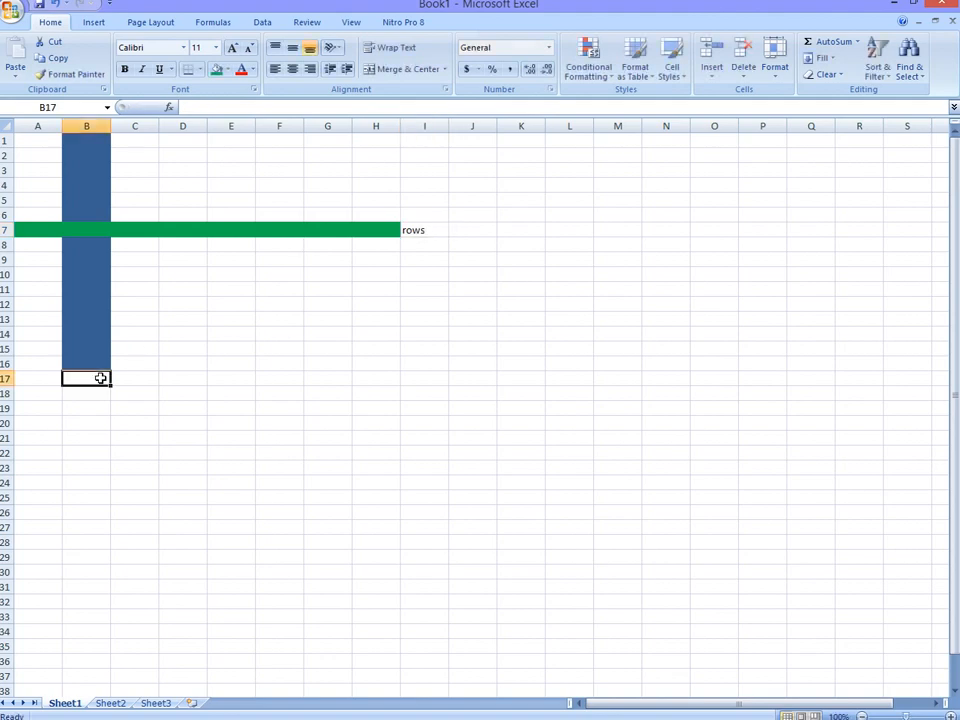
{"action": "type", "text": "colum"}
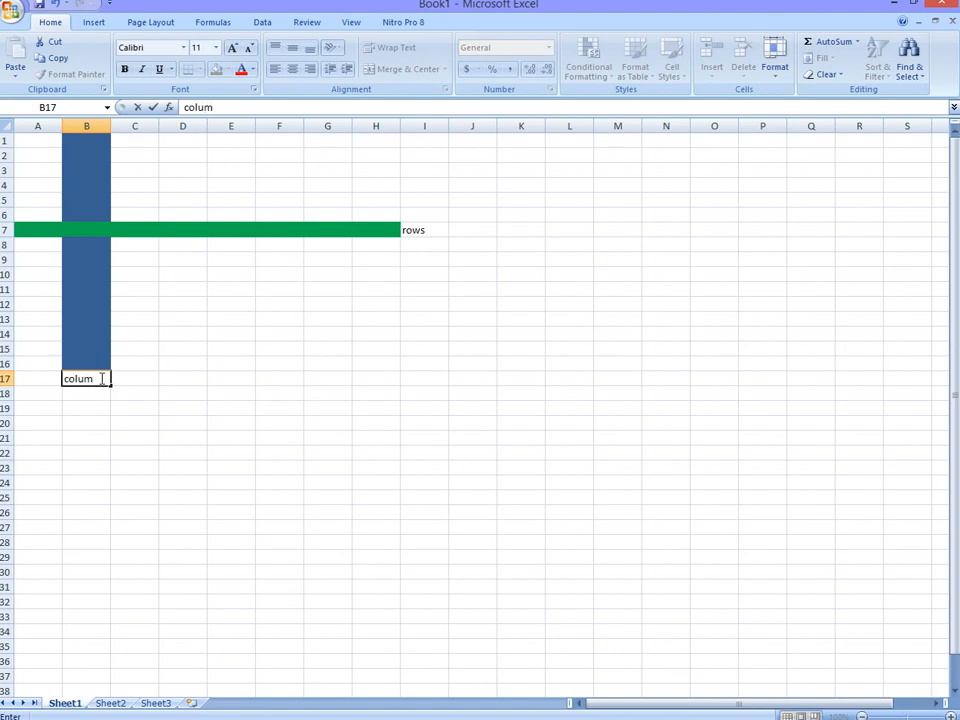
{"action": "type", "text": "ns"}
{"action": "left_click", "coordinate": [274, 318]}
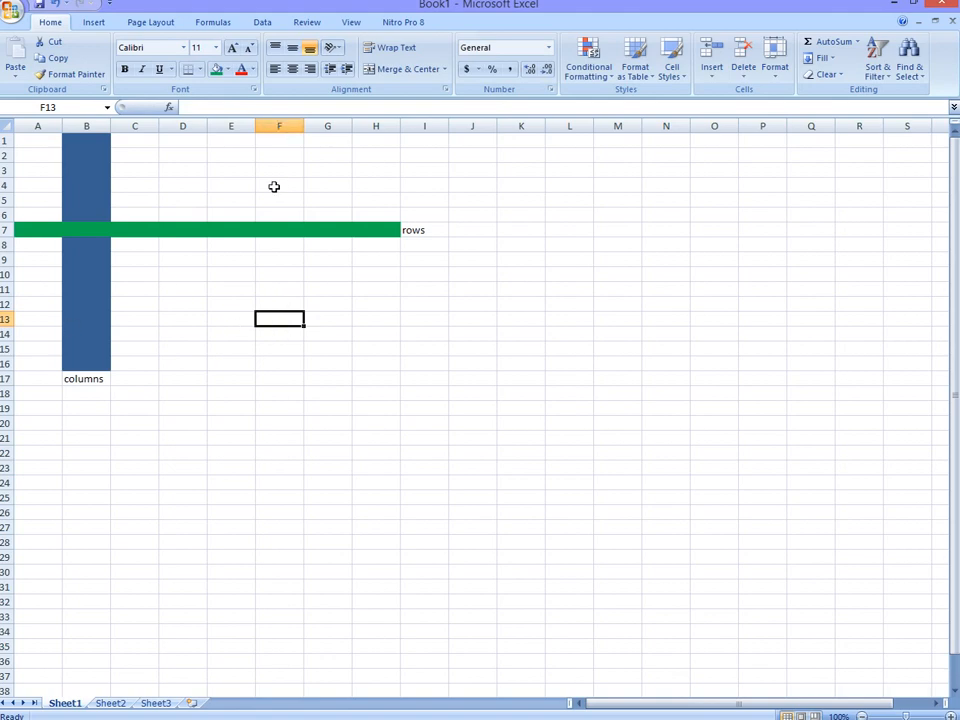
{"action": "left_click", "coordinate": [66, 74]}
{"action": "left_click", "coordinate": [58, 107]}
Step: Enter the weekdays Monday, Tuesday and Wednesday down cells E10 to E12
{"action": "left_click", "coordinate": [231, 272]}
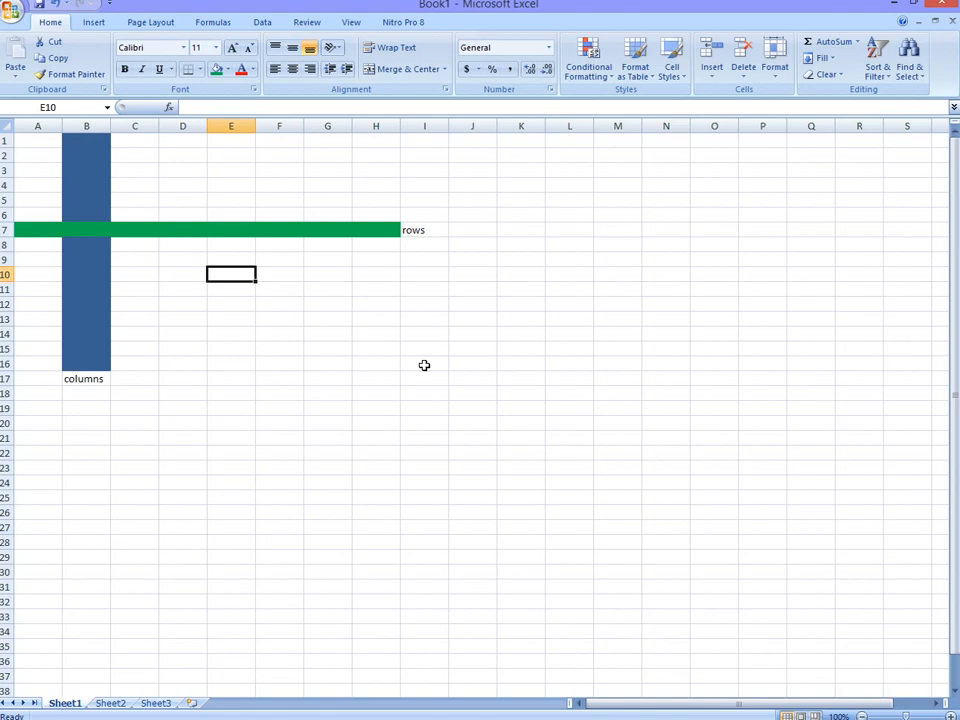
{"action": "type", "text": "m"}
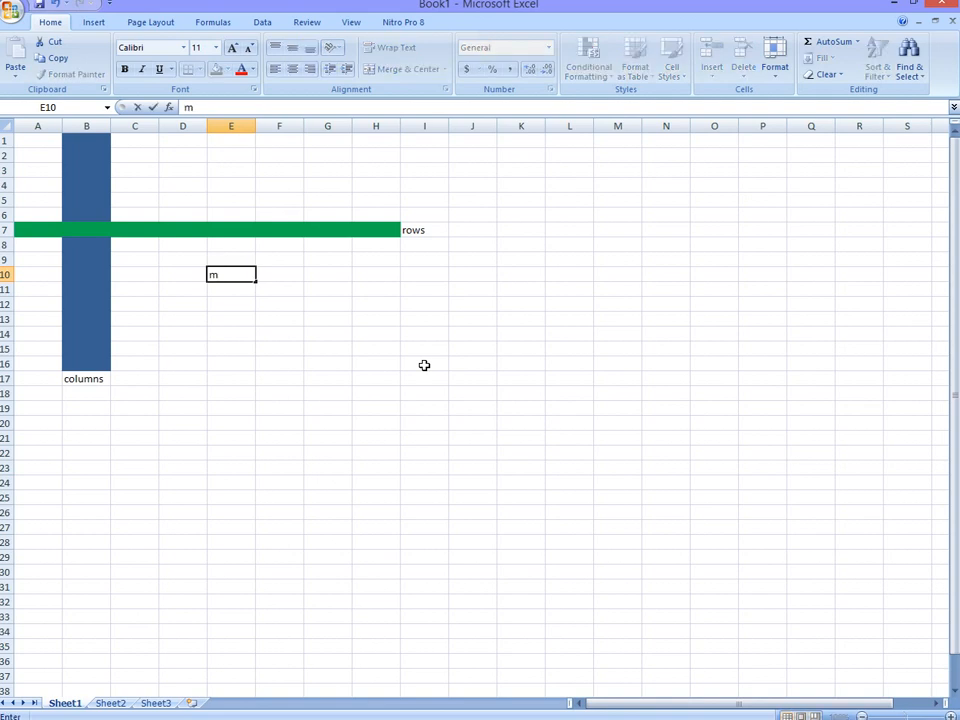
{"action": "type", "text": "onday"}
{"action": "key", "text": "Return"}
{"action": "type", "text": "tuesda"}
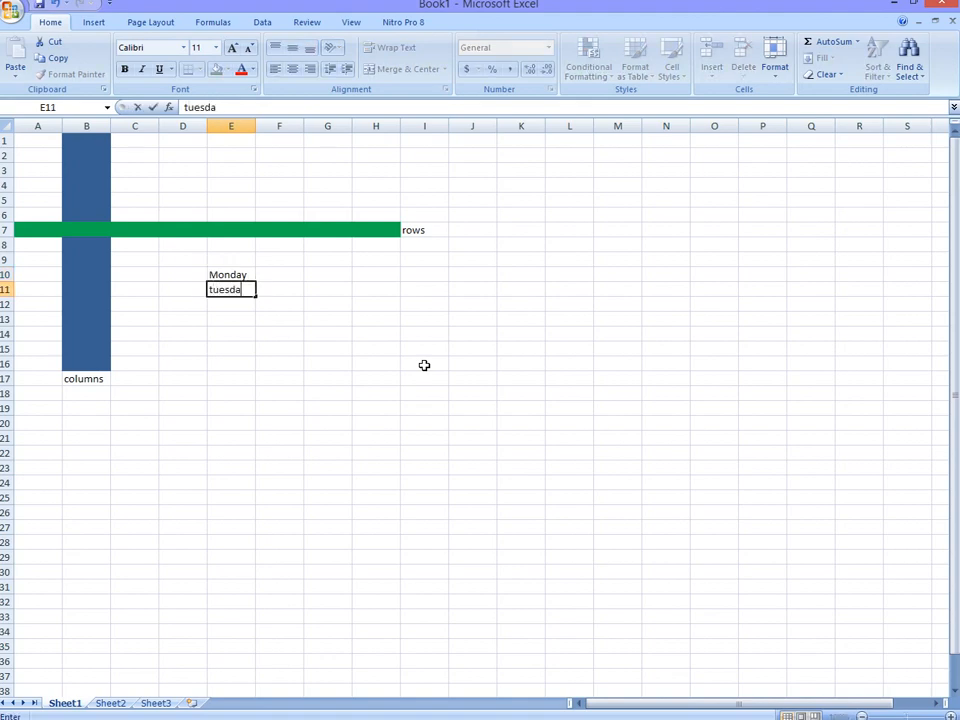
{"action": "type", "text": "y"}
{"action": "key", "text": "Return"}
{"action": "type", "text": "wednesday"}
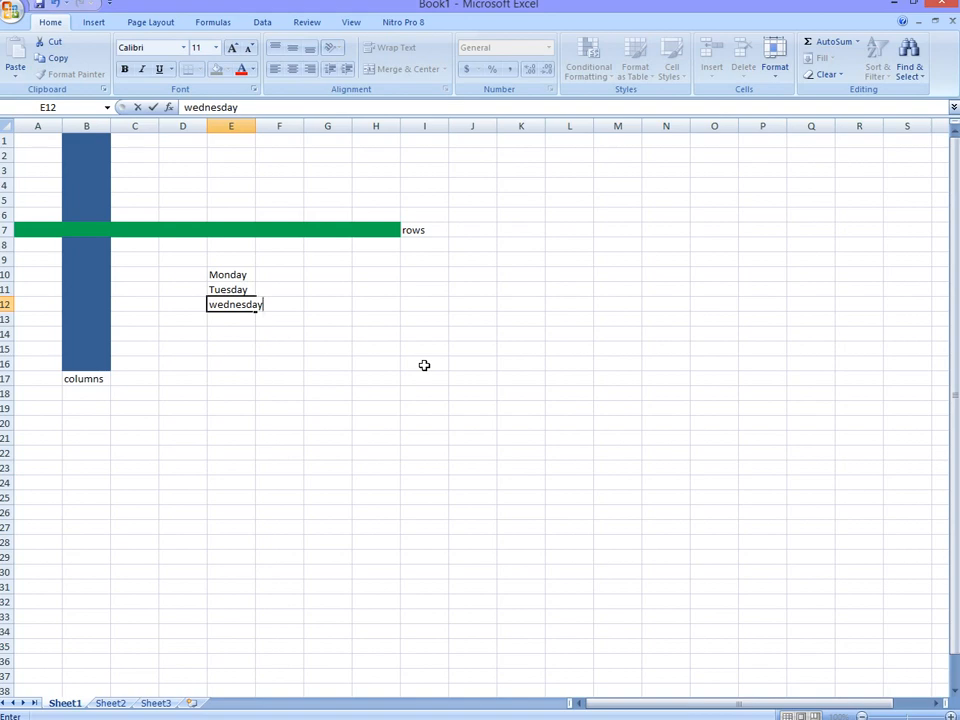
{"action": "key", "text": "Return"}
Step: Continue the weekday list with Thursday in cell E13 and Friday in cell E14
{"action": "type", "text": "t"}
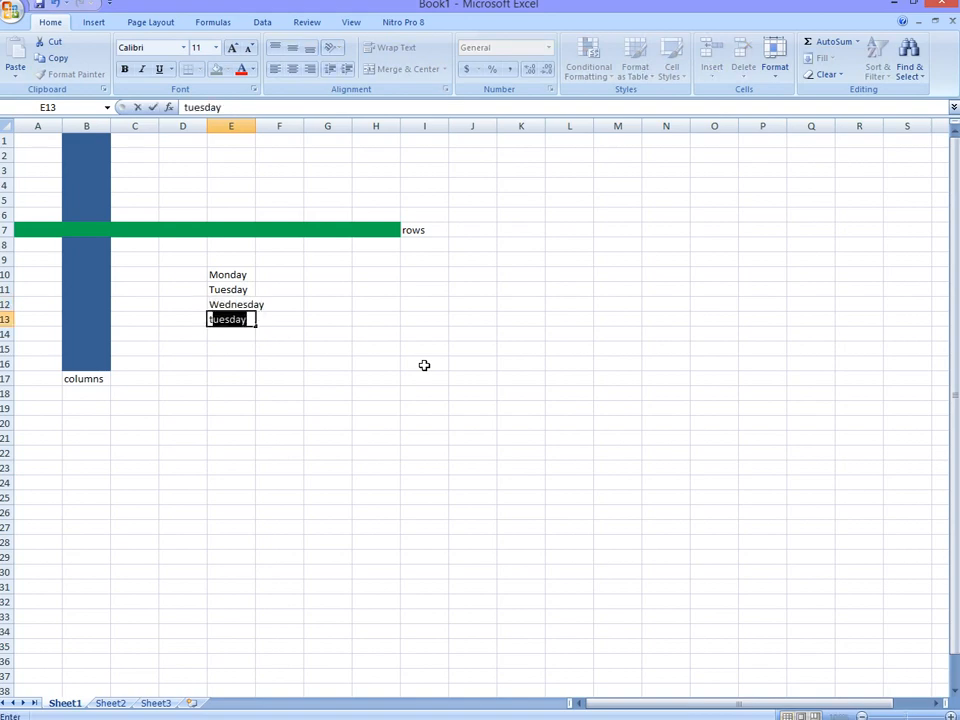
{"action": "type", "text": "hursdat"}
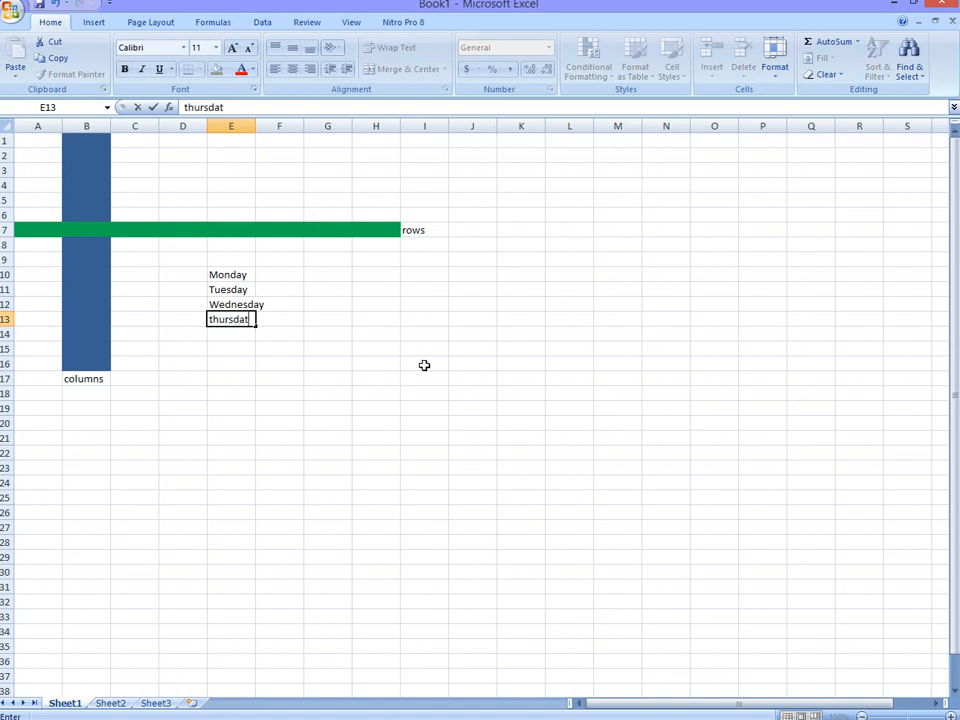
{"action": "key", "text": "BackSpace"}
{"action": "type", "text": "y"}
{"action": "key", "text": "Return"}
{"action": "type", "text": "fru"}
{"action": "key", "text": "BackSpace"}
{"action": "type", "text": "iday"}
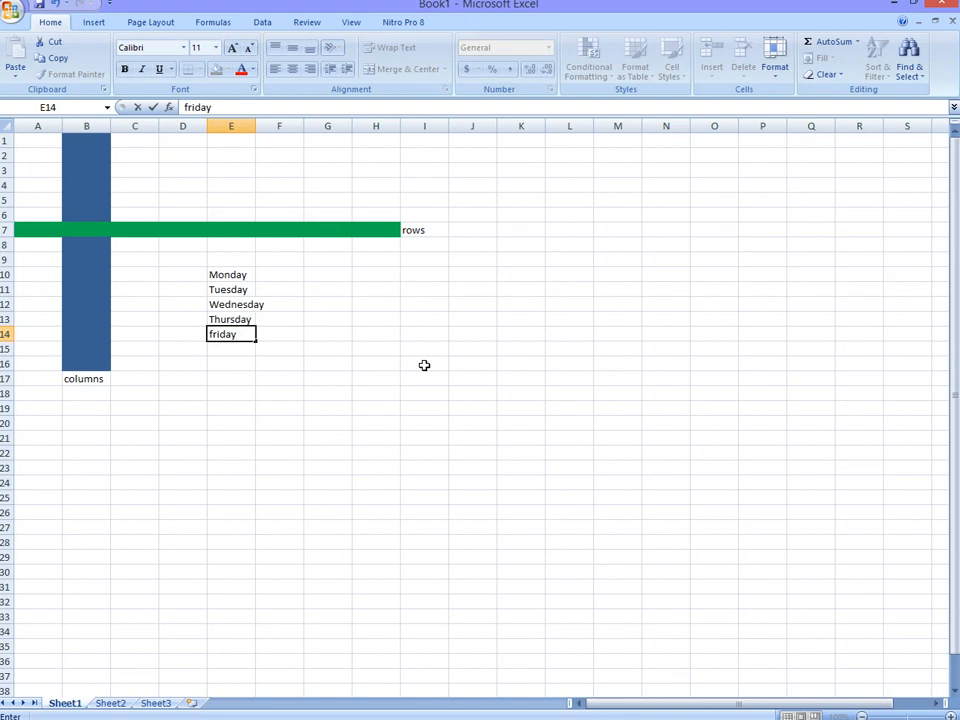
{"action": "left_click", "coordinate": [310, 258]}
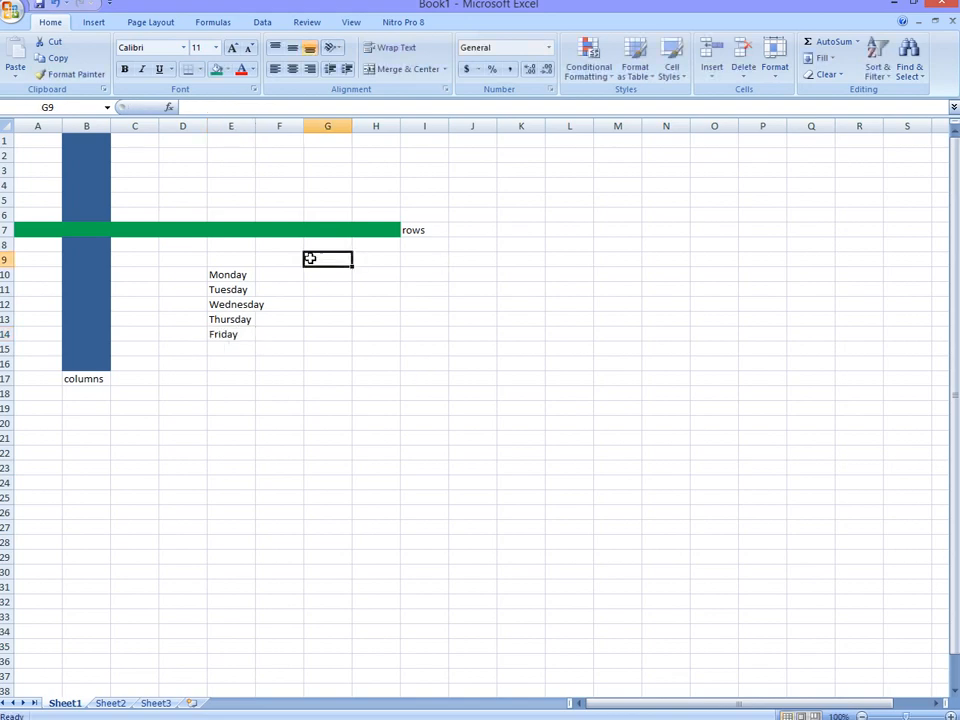
{"action": "left_click", "coordinate": [283, 258]}
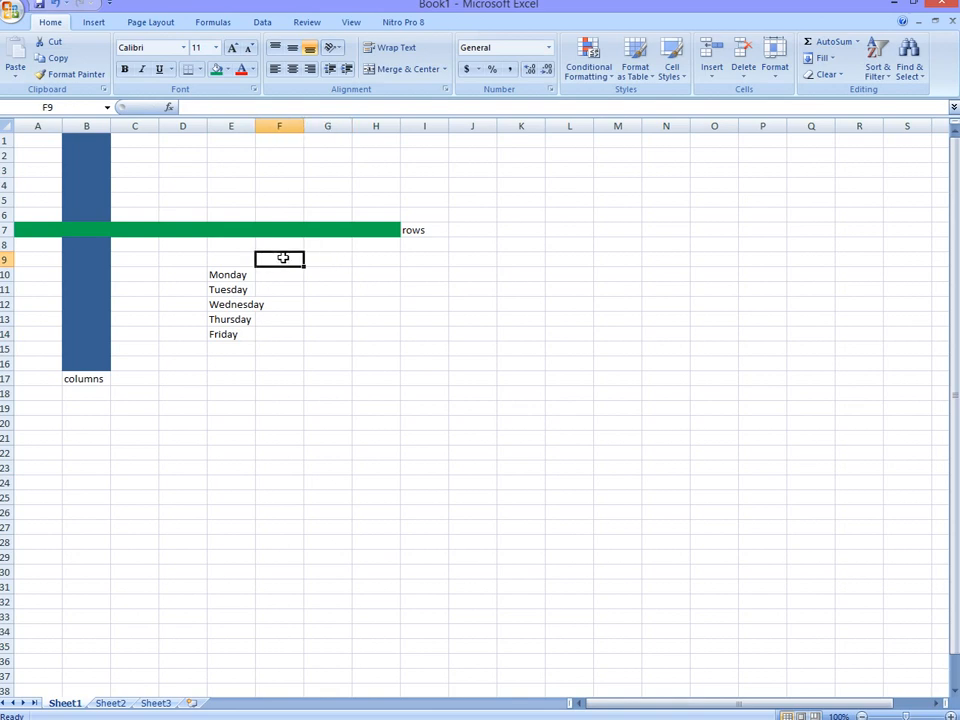
Step: Enter the column headings "boy" in cell F9 and "girls" in cell G9
{"action": "type", "text": "boy"}
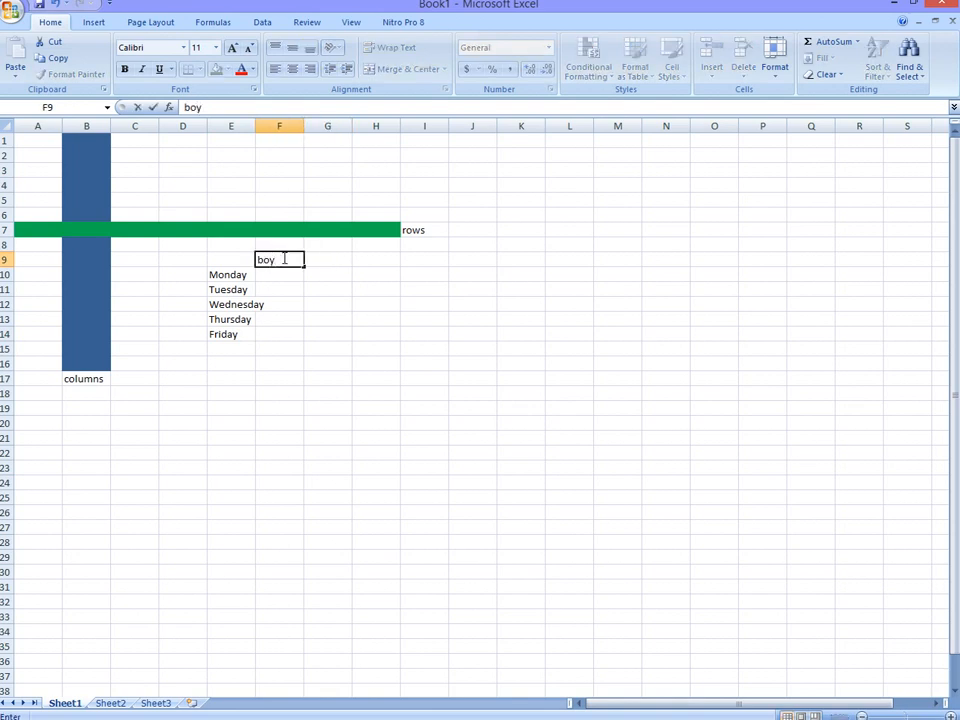
{"action": "left_click", "coordinate": [328, 260]}
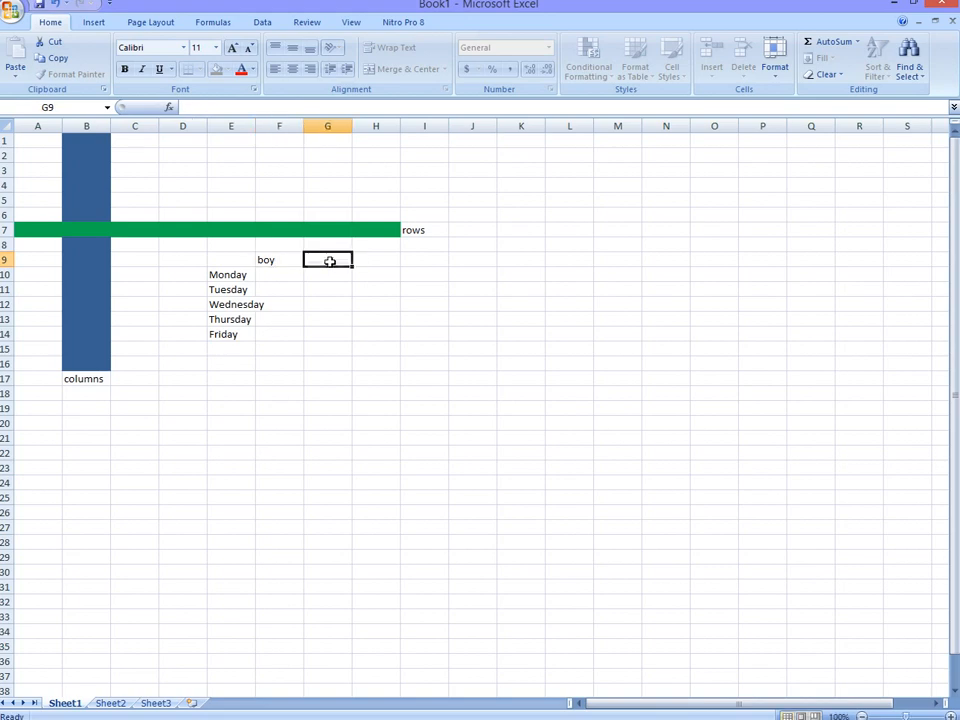
{"action": "type", "text": "gi"}
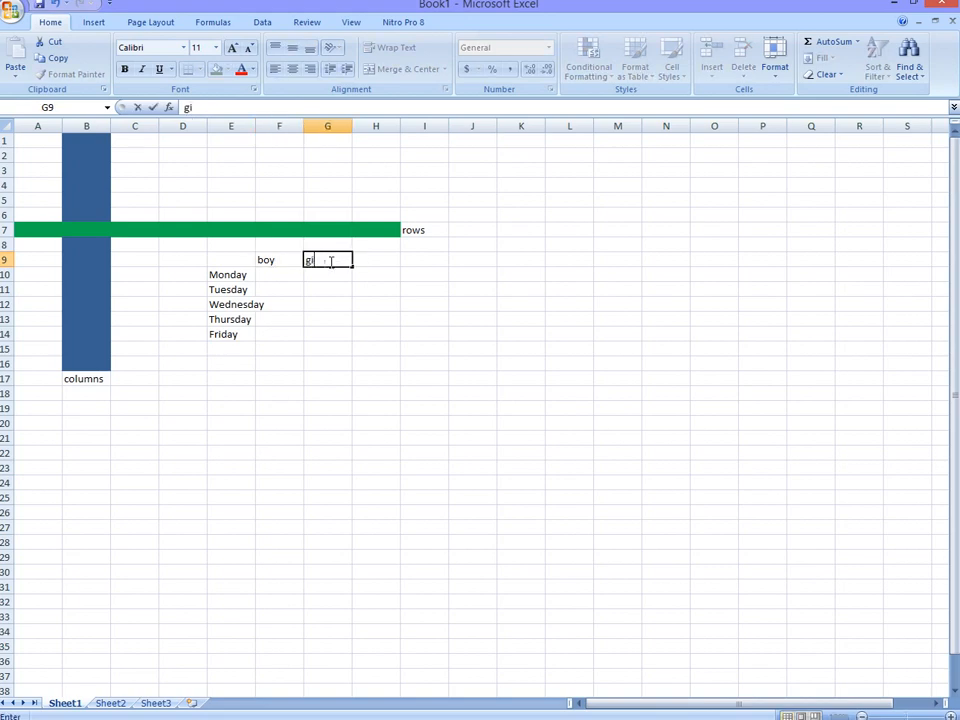
{"action": "type", "text": "rls"}
Step: Enter the title "students register" in cell F8 above the boy and girls headings
{"action": "left_click", "coordinate": [263, 245]}
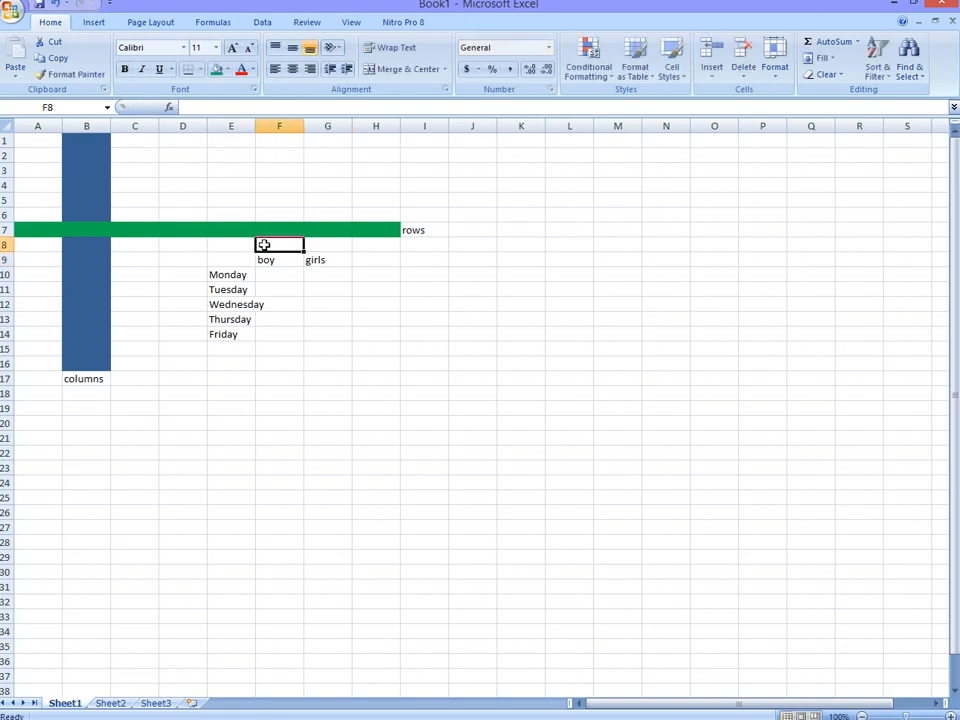
{"action": "type", "text": "stud"}
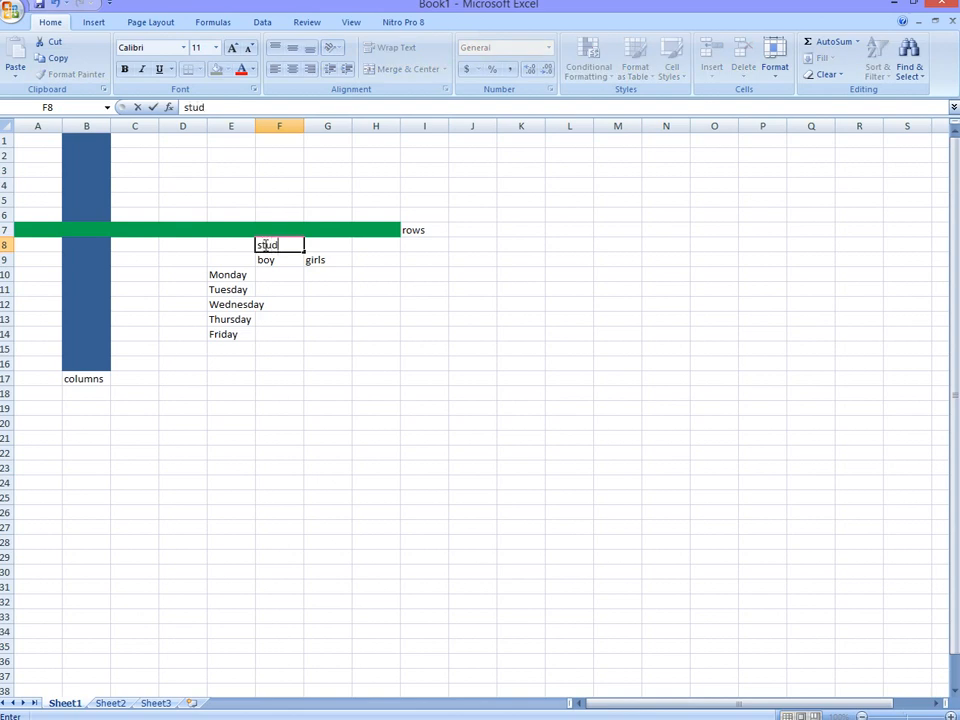
{"action": "type", "text": "ents register"}
{"action": "left_click_drag", "start_coordinate": [338, 244], "coordinate": [271, 249]}
{"action": "left_click", "coordinate": [256, 247]}
Step: Enlarge the weekday names in E10:E14 to font size 20 and widen column E to fit them
{"action": "left_click", "coordinate": [233, 334]}
{"action": "left_click_drag", "start_coordinate": [233, 334], "coordinate": [216, 274]}
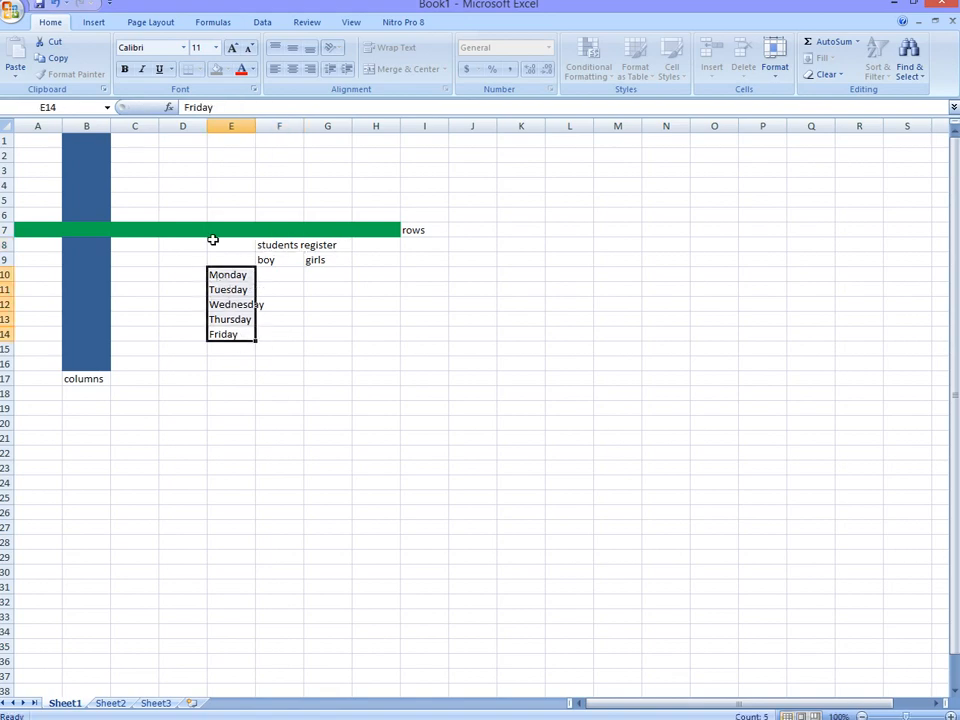
{"action": "left_click", "coordinate": [233, 49]}
{"action": "left_click", "coordinate": [233, 49]}
{"action": "left_click", "coordinate": [233, 49]}
{"action": "left_click", "coordinate": [233, 49]}
{"action": "left_click", "coordinate": [233, 49]}
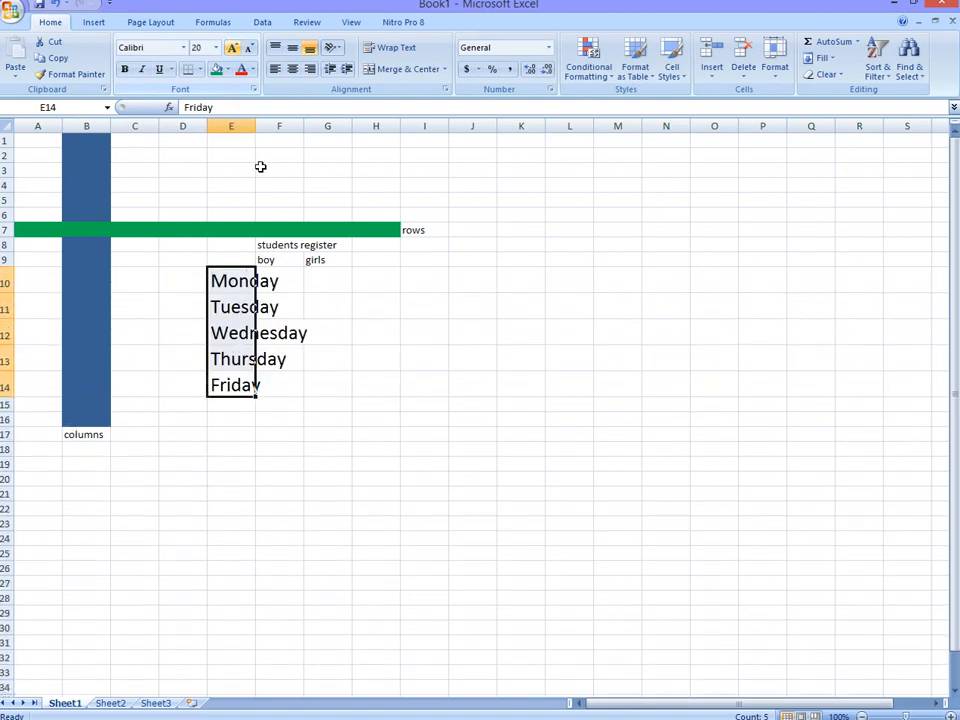
{"action": "left_click_drag", "start_coordinate": [256, 126], "coordinate": [313, 126]}
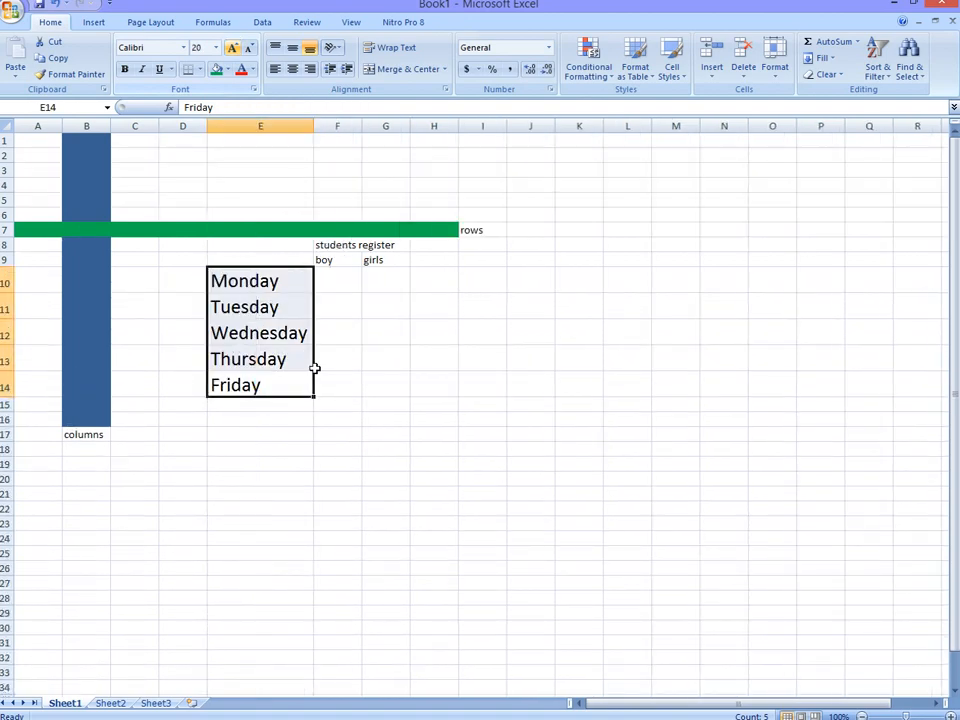
Step: Enlarge the "students register" title to font size 18 and widen column G so the title fits across F8:G8
{"action": "left_click_drag", "start_coordinate": [321, 244], "coordinate": [375, 244]}
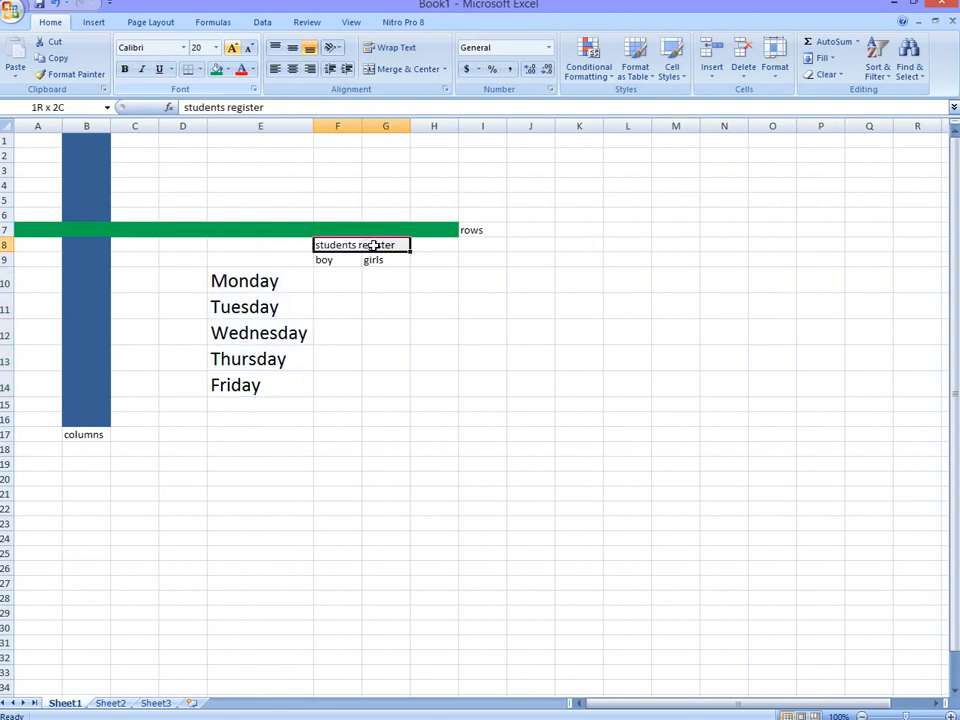
{"action": "left_click", "coordinate": [231, 47]}
{"action": "left_click", "coordinate": [231, 47]}
{"action": "left_click", "coordinate": [231, 47]}
{"action": "left_click", "coordinate": [231, 47]}
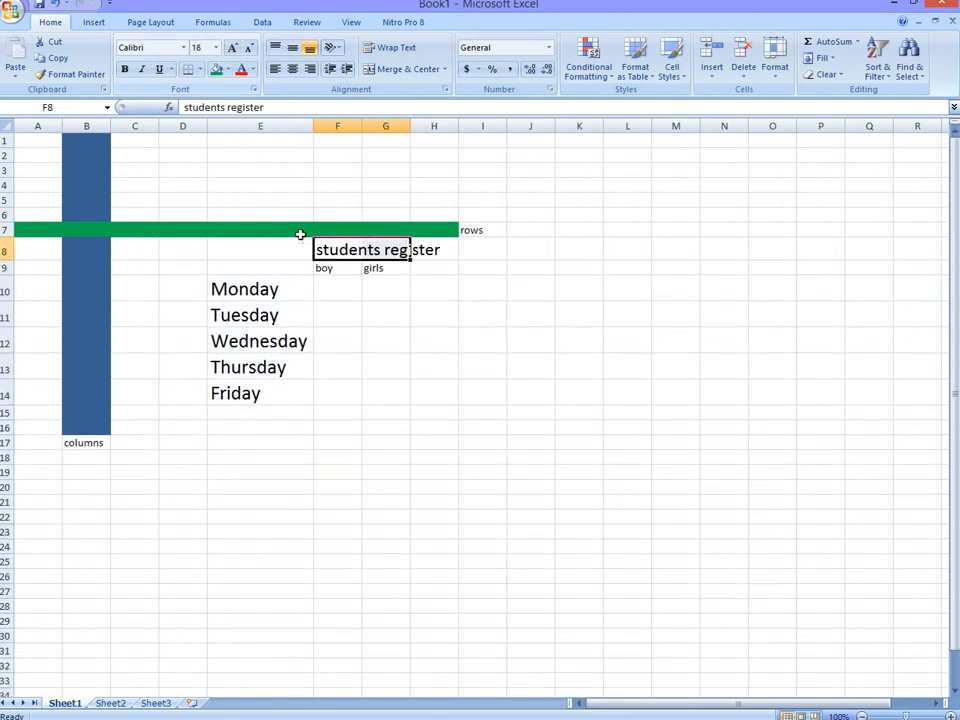
{"action": "left_click_drag", "start_coordinate": [409, 127], "coordinate": [475, 127]}
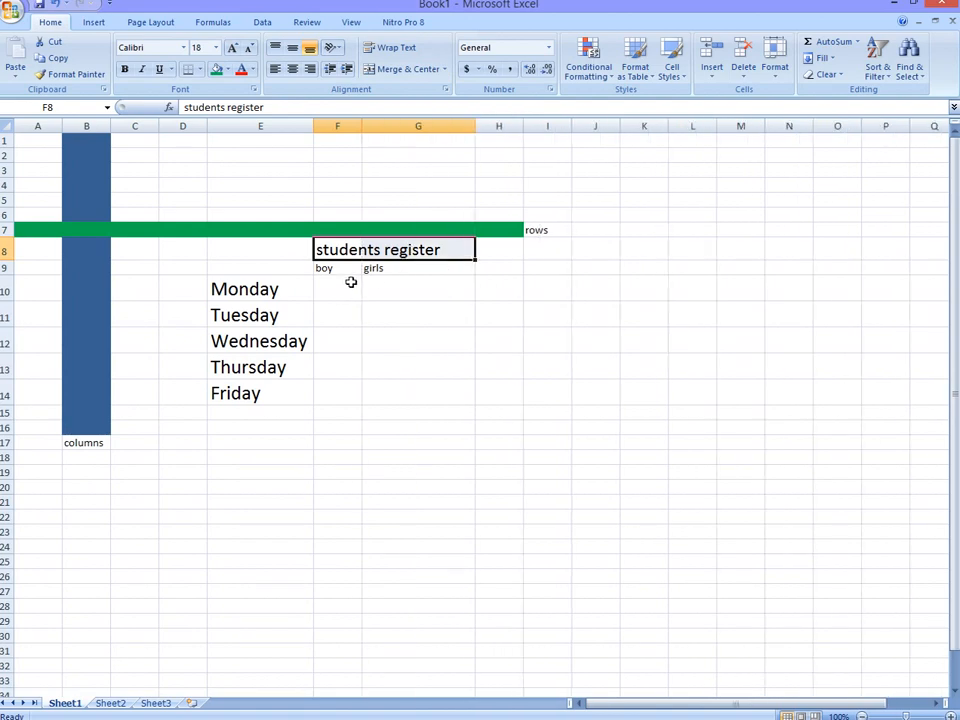
Step: Widen column F slightly and enlarge the "boy" heading in F9 to font size 16
{"action": "left_click", "coordinate": [337, 269]}
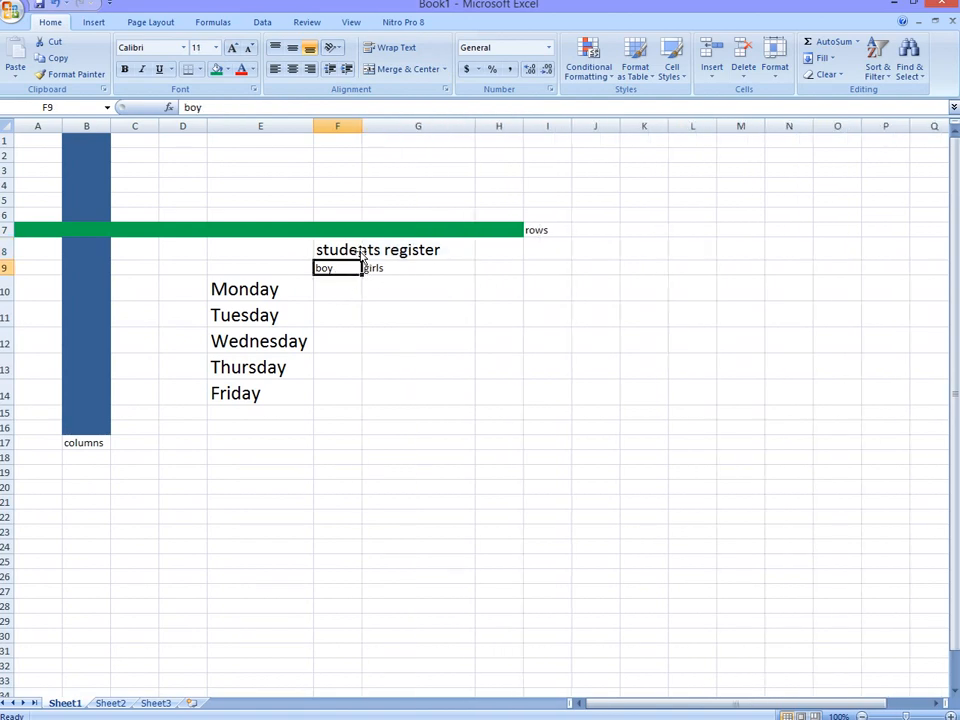
{"action": "left_click_drag", "start_coordinate": [362, 126], "coordinate": [384, 125]}
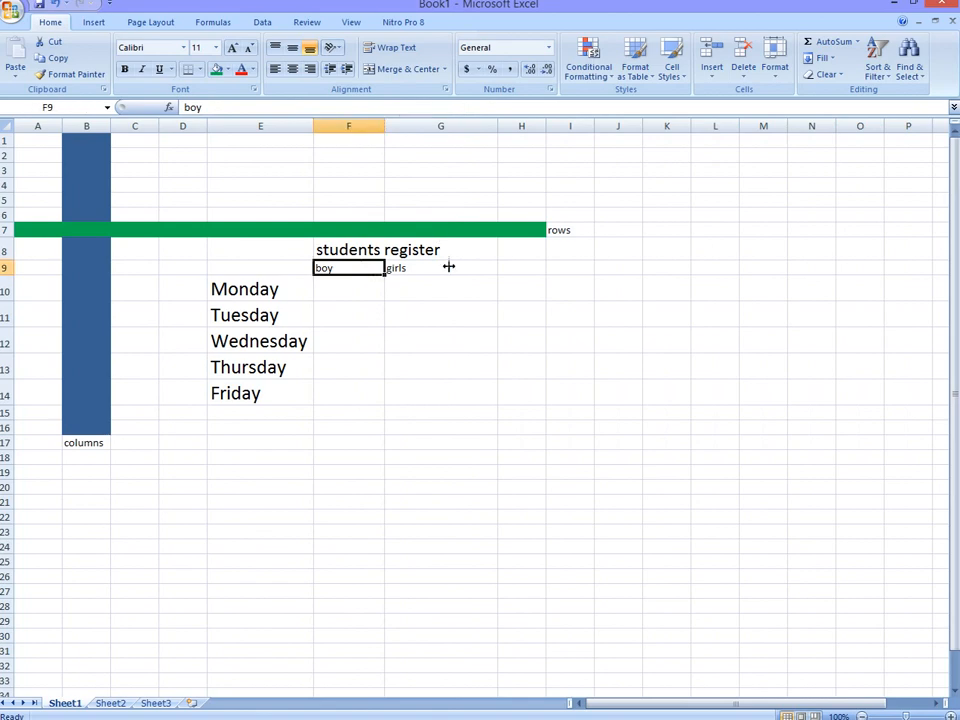
{"action": "left_click", "coordinate": [232, 50]}
{"action": "left_click", "coordinate": [232, 50]}
Step: Set the "girls" heading in G9 to font size 16 to match the "boy" heading
{"action": "left_click", "coordinate": [396, 270]}
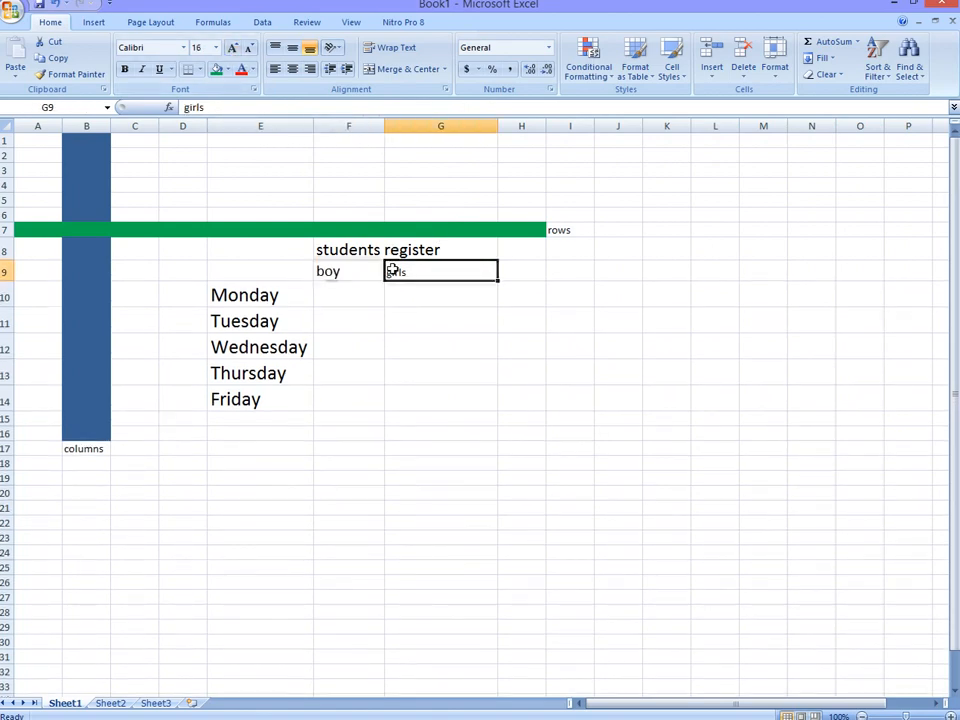
{"action": "left_click", "coordinate": [250, 49]}
{"action": "left_click", "coordinate": [250, 49]}
{"action": "left_click", "coordinate": [250, 49]}
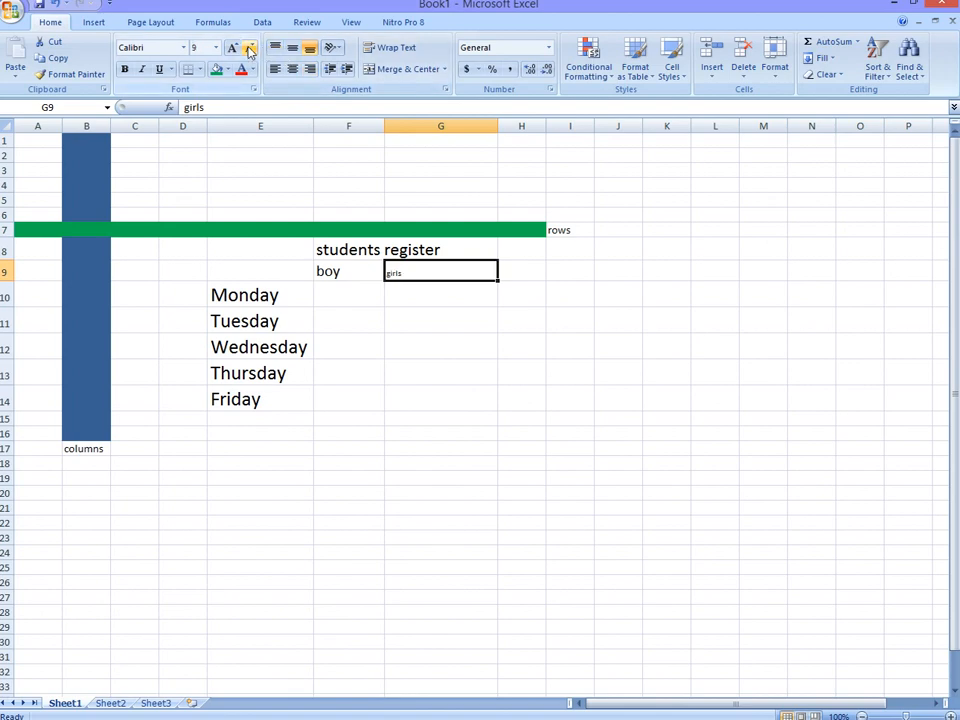
{"action": "left_click", "coordinate": [232, 49]}
{"action": "left_click", "coordinate": [232, 49]}
{"action": "left_click", "coordinate": [232, 49]}
{"action": "left_click", "coordinate": [232, 49]}
{"action": "left_click", "coordinate": [232, 49]}
{"action": "left_click", "coordinate": [232, 49]}
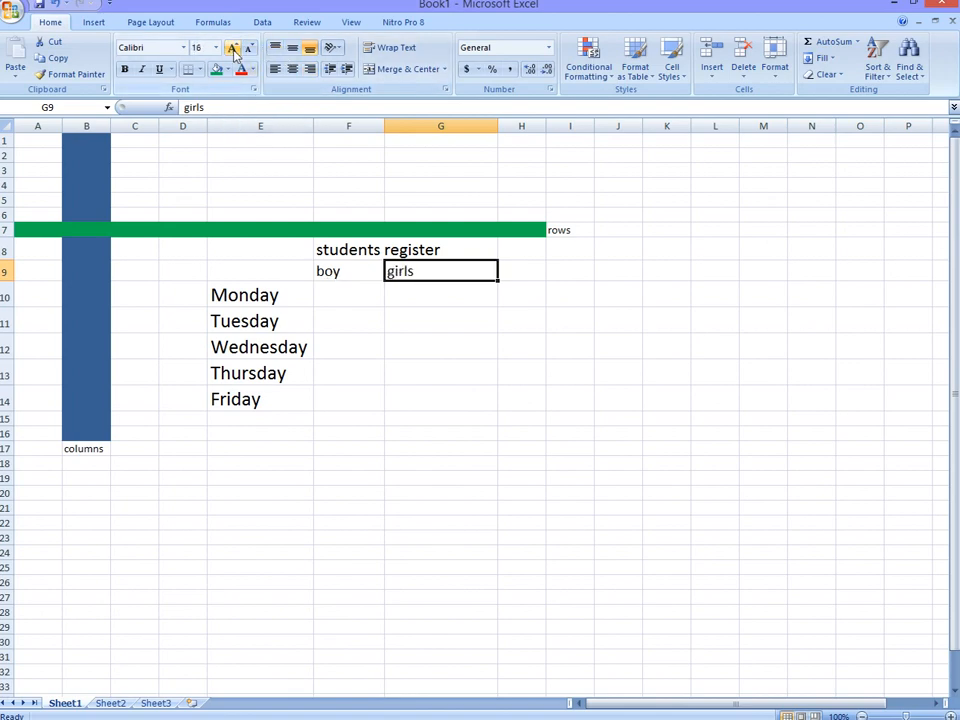
Step: Enter the organisation name "northbridge technologies" in cell E5 above the green row
{"action": "left_click", "coordinate": [341, 304]}
{"action": "mouse_move", "coordinate": [664, 718]}
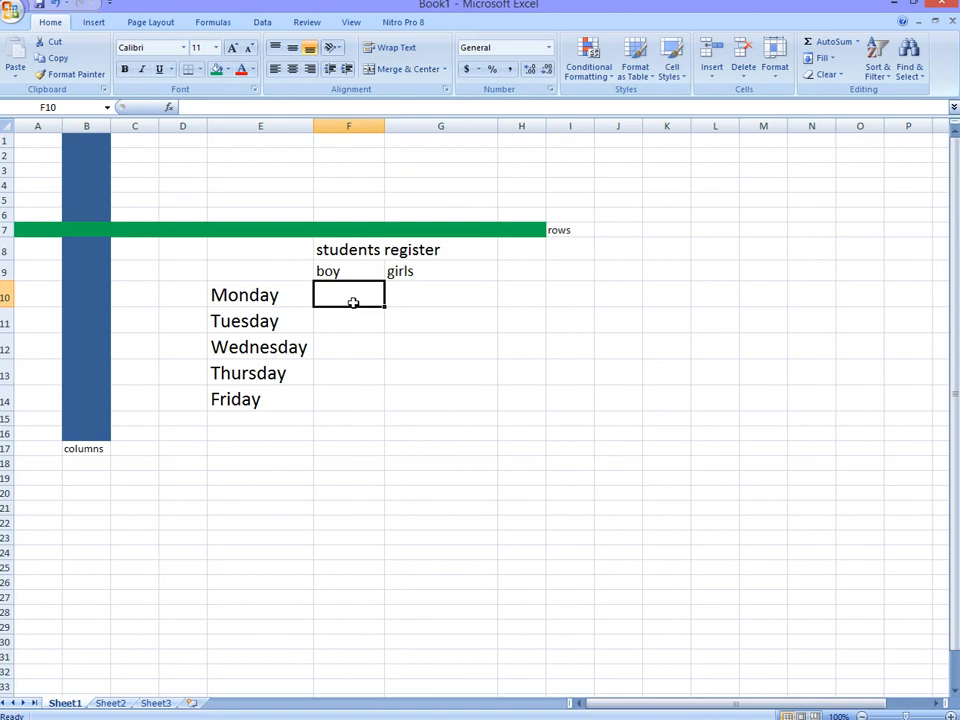
{"action": "left_click", "coordinate": [310, 199]}
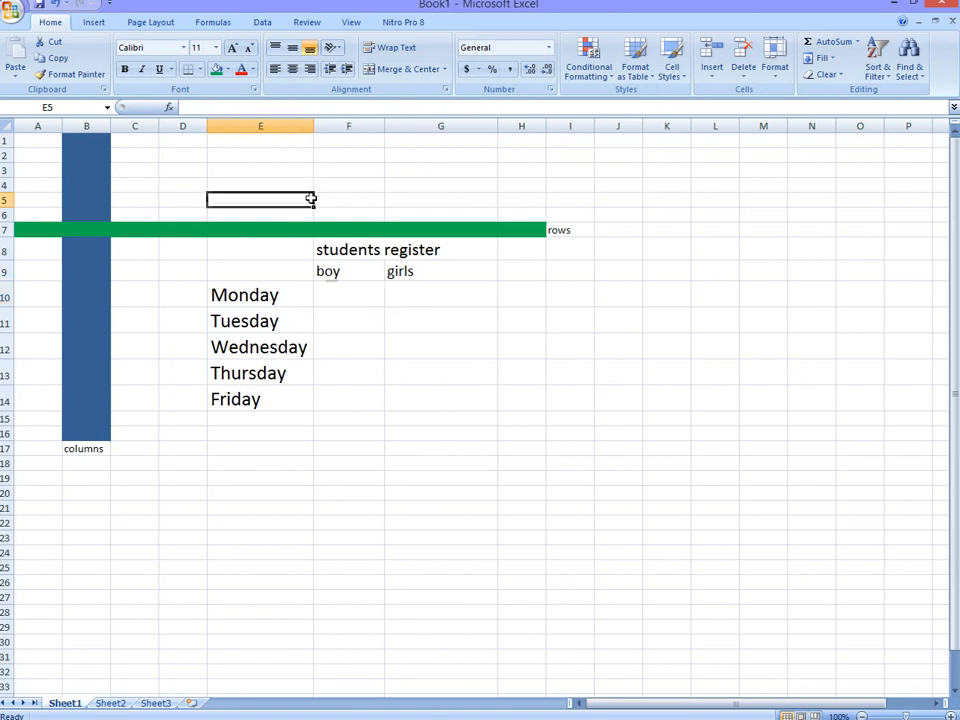
{"action": "type", "text": "no"}
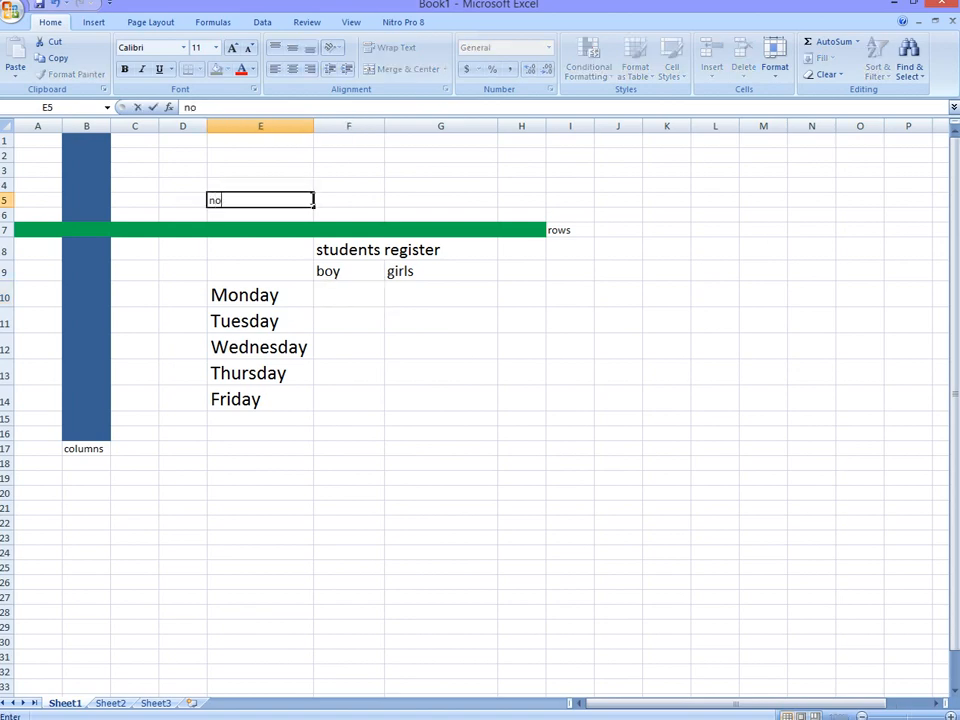
{"action": "type", "text": "rthbridge tre"}
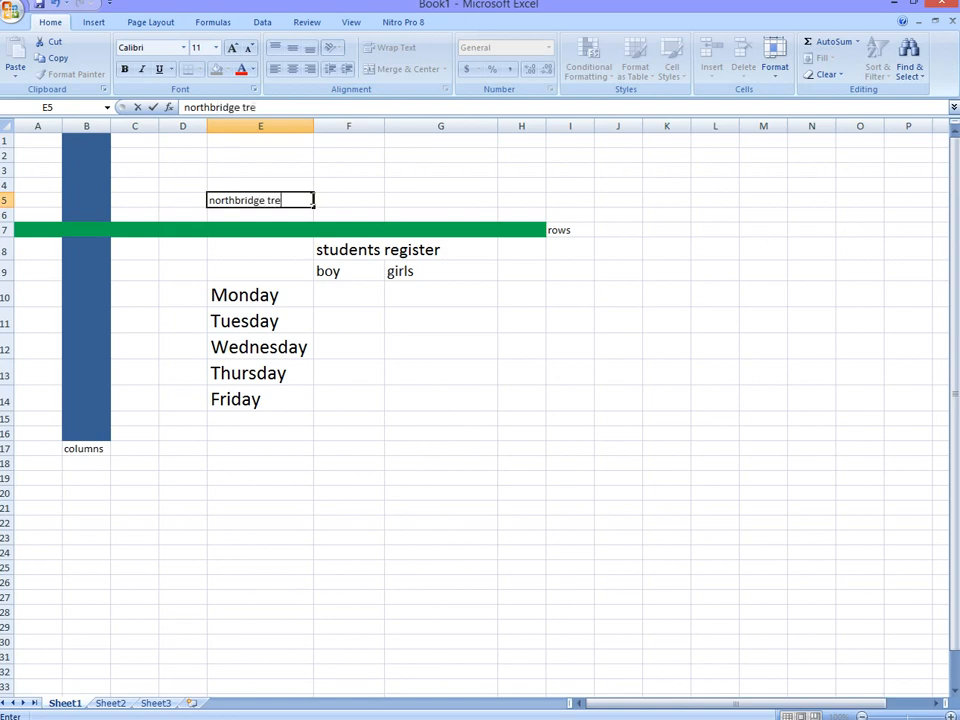
{"action": "key", "text": "BackSpace"}
{"action": "key", "text": "BackSpace"}
{"action": "type", "text": "echnologies"}
Step: Enter the contact's e-mail address in cell G5 beside the organisation name
{"action": "left_click", "coordinate": [414, 200]}
{"action": "type", "text": "dh"}
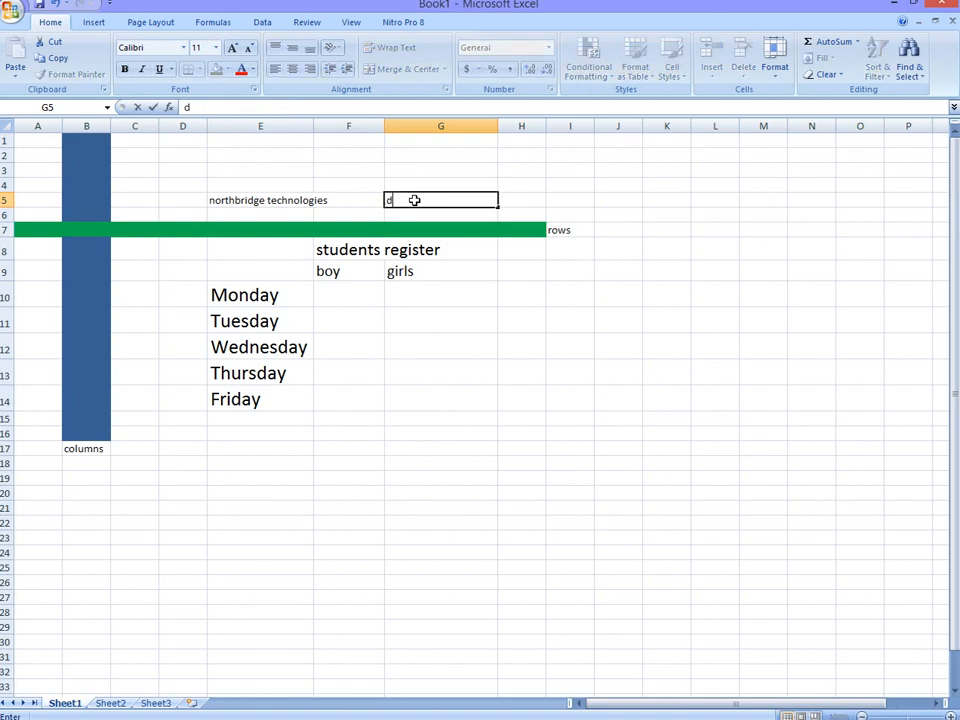
{"action": "key", "text": "BackSpace"}
{"action": "key", "text": "BackSpace"}
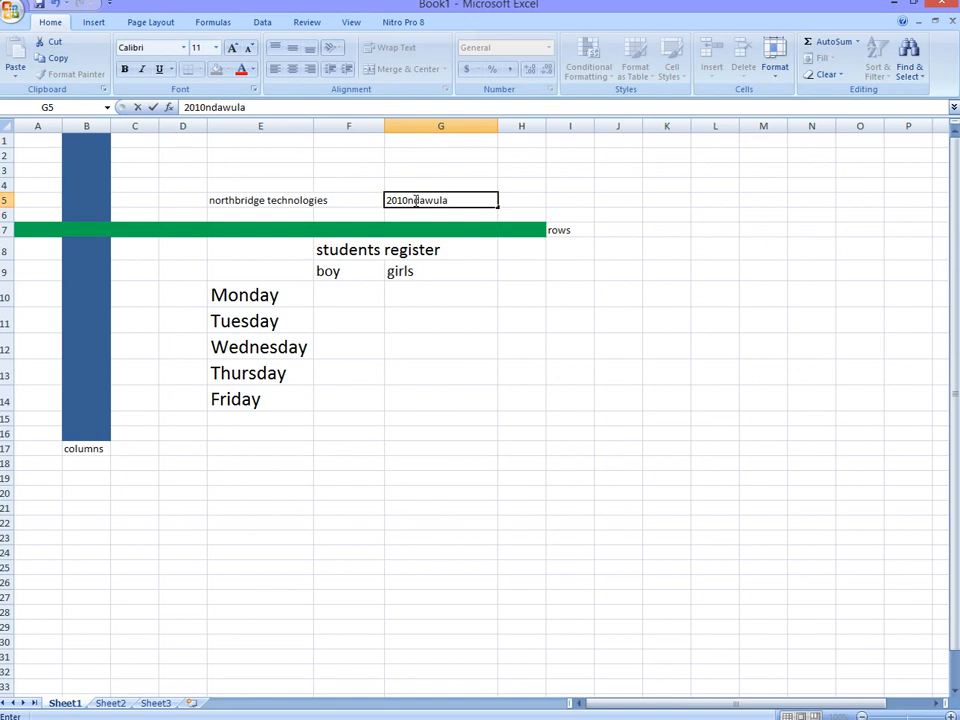
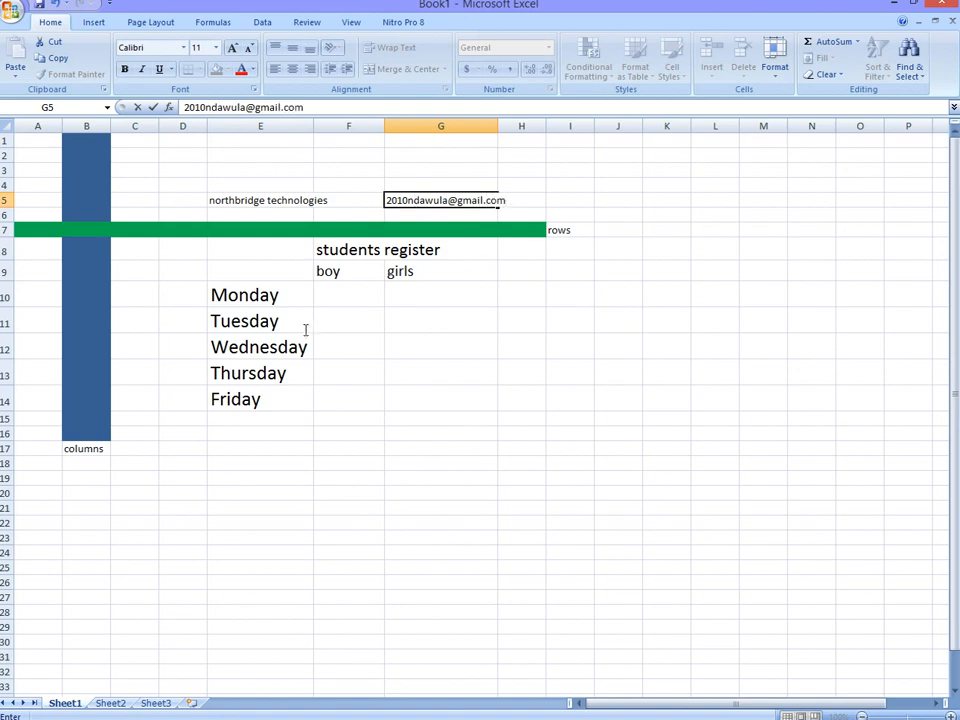
Step: Enter the boy and girls counts for Monday as 4 and 6, and for Tuesday as 2 and 6
{"action": "left_click", "coordinate": [329, 294]}
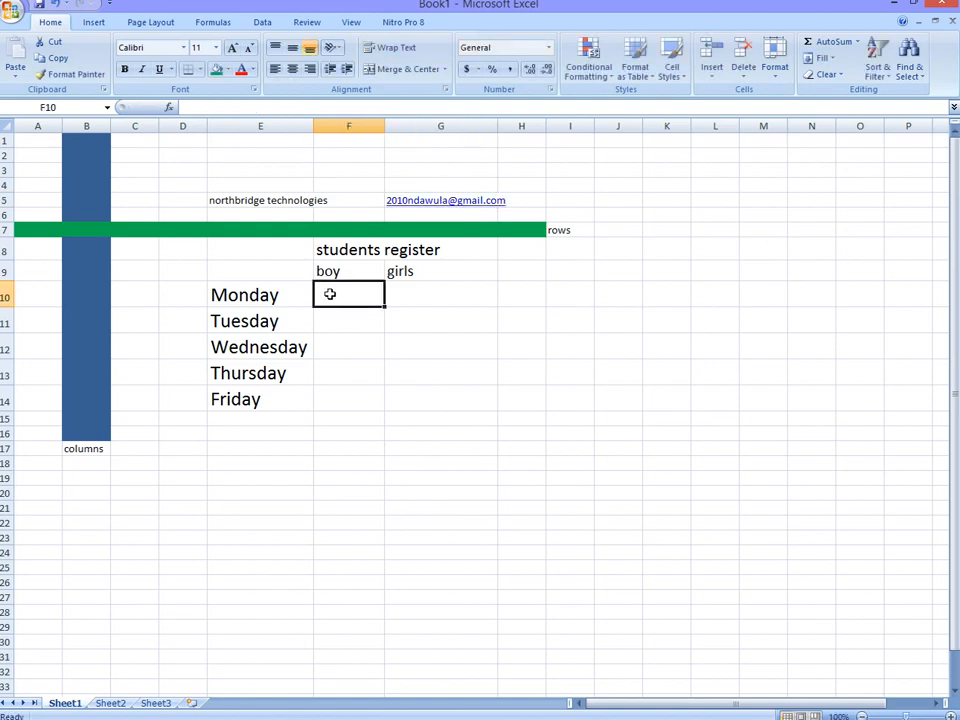
{"action": "type", "text": "4"}
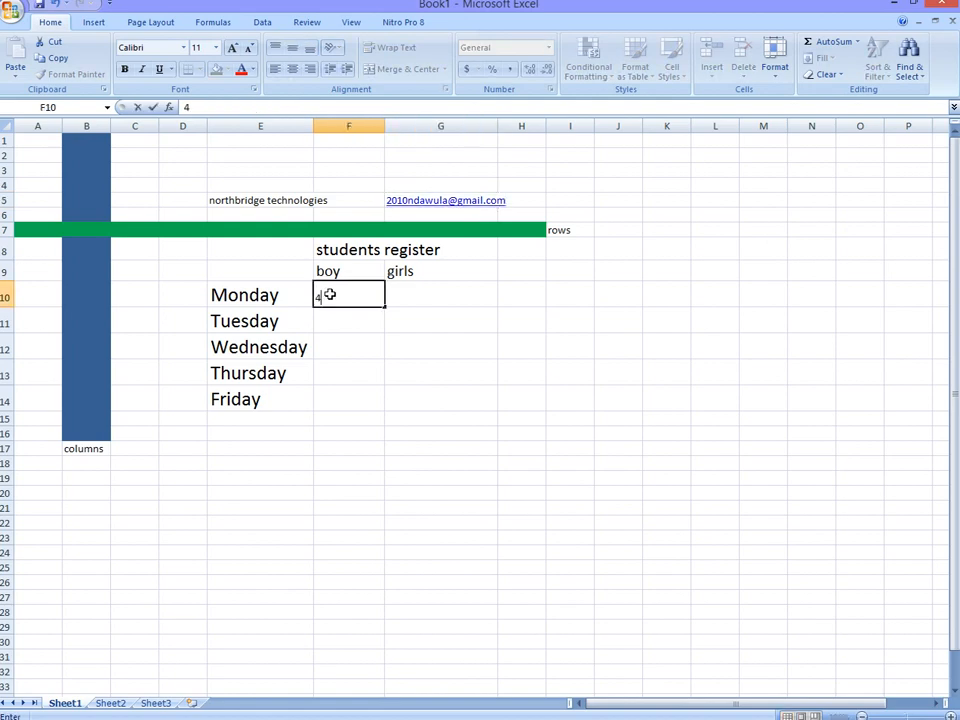
{"action": "left_click", "coordinate": [397, 296]}
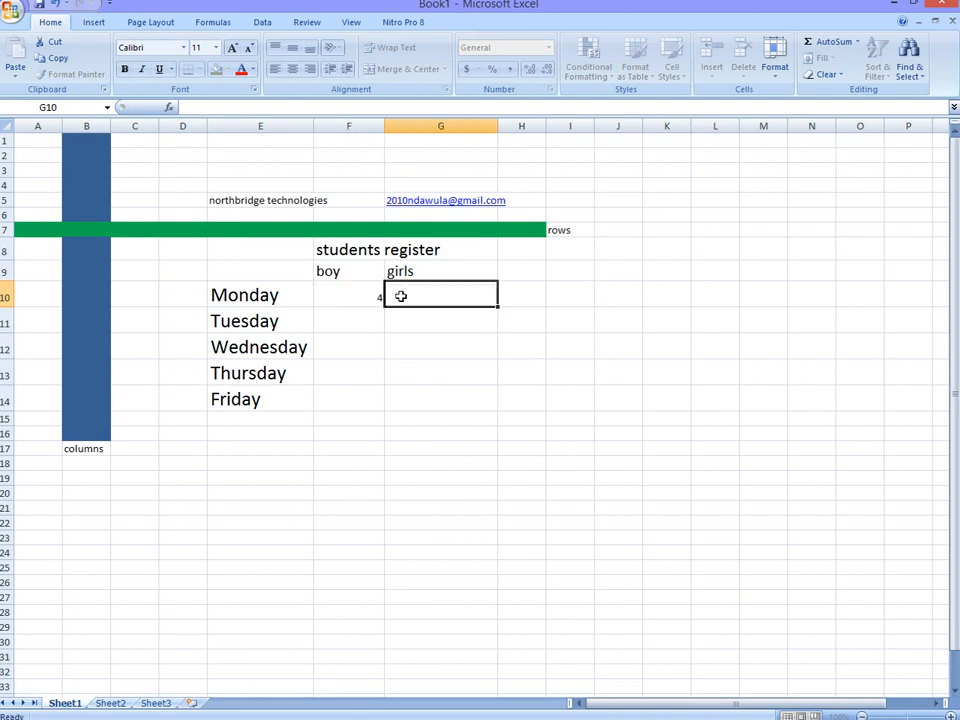
{"action": "type", "text": "6"}
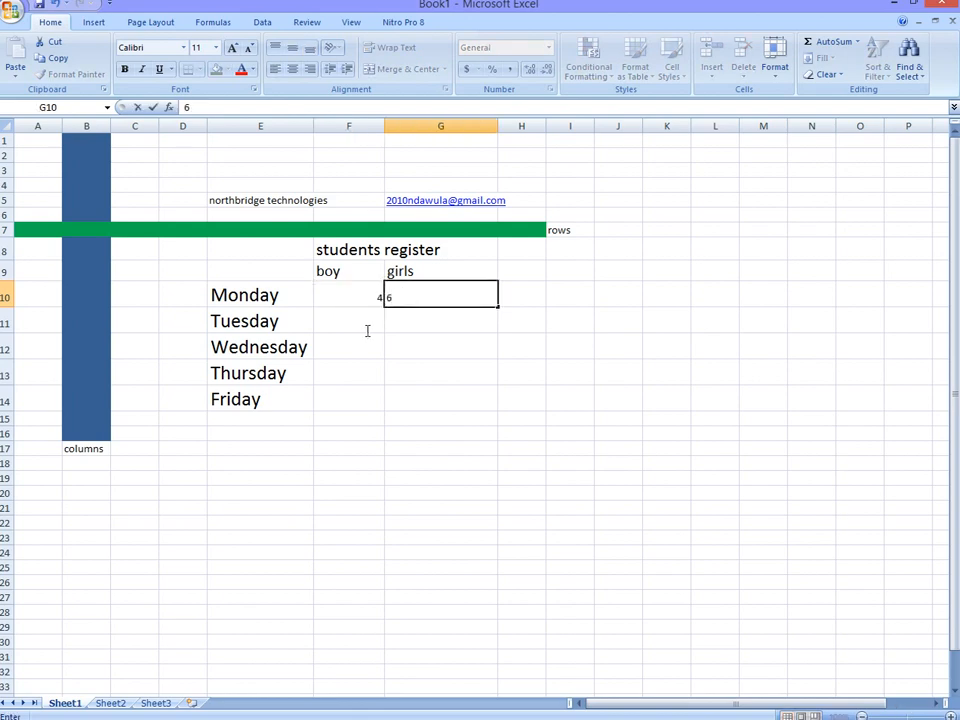
{"action": "left_click", "coordinate": [367, 324]}
{"action": "type", "text": "2"}
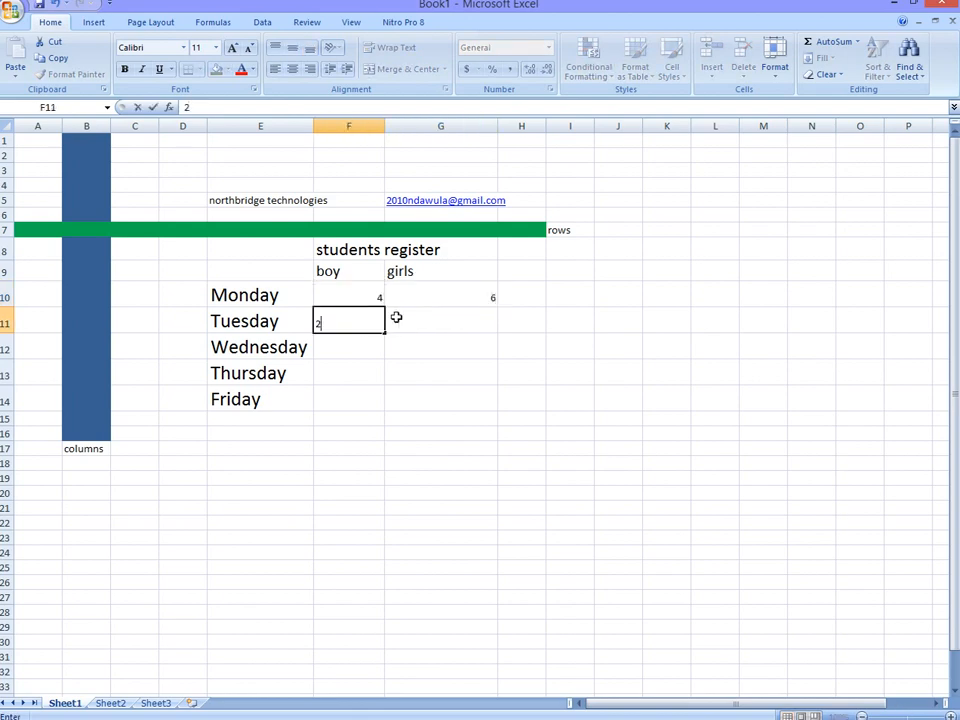
{"action": "left_click", "coordinate": [413, 327]}
{"action": "type", "text": "2"}
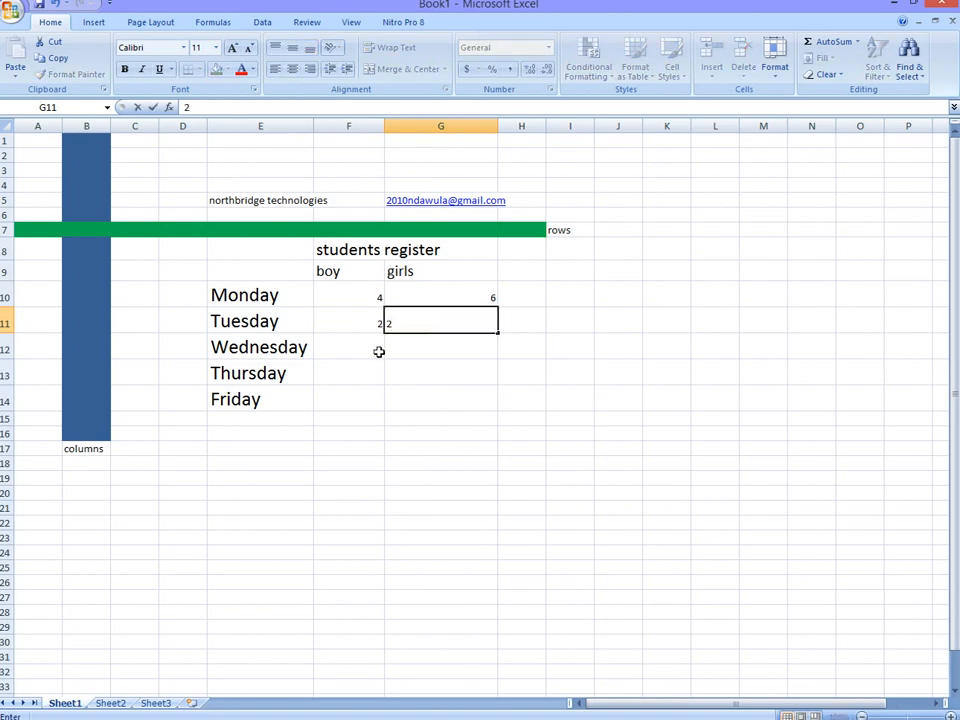
{"action": "key", "text": "BackSpace"}
{"action": "type", "text": "6"}
Step: Enter the boy and girls counts for Wednesday as 2 and 4, and for Thursday as 5 and 5
{"action": "left_click", "coordinate": [376, 352]}
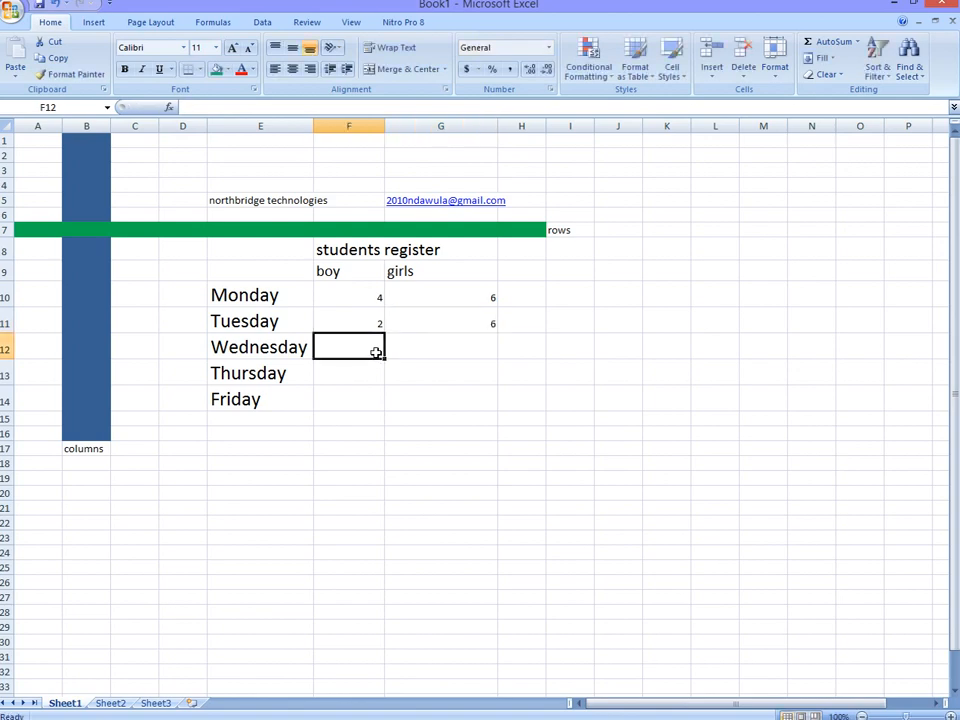
{"action": "type", "text": "2"}
{"action": "left_click", "coordinate": [403, 350]}
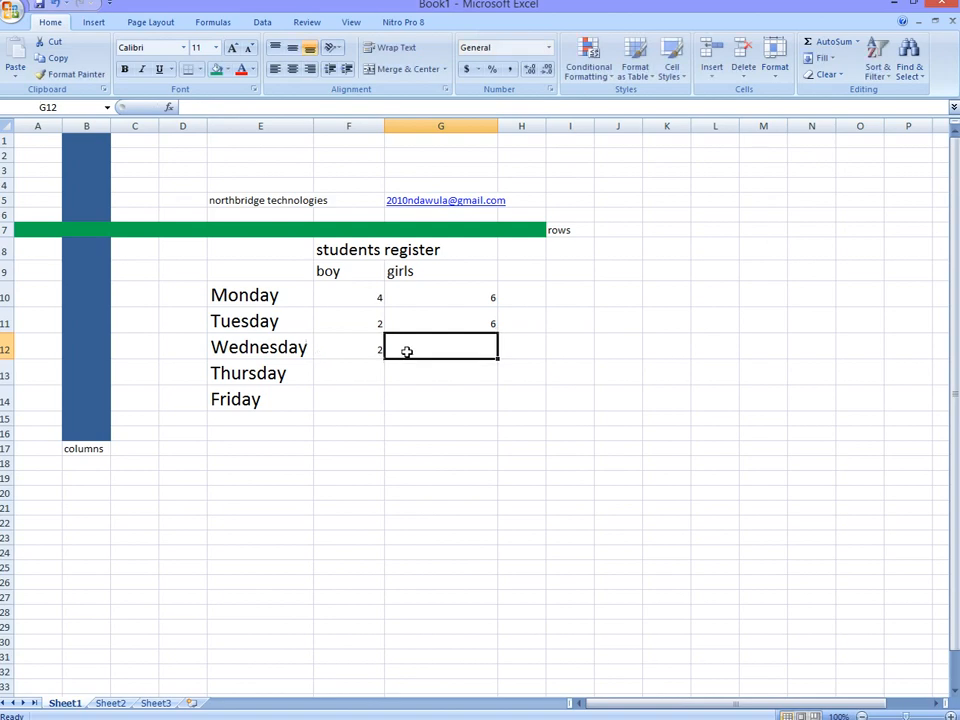
{"action": "type", "text": "4"}
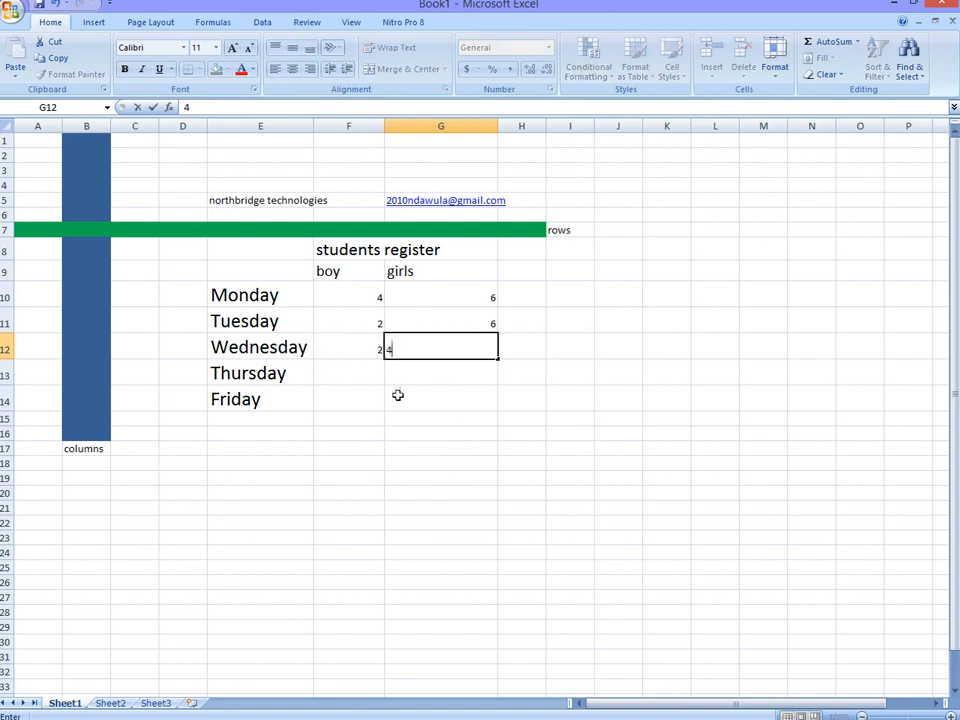
{"action": "left_click", "coordinate": [371, 377]}
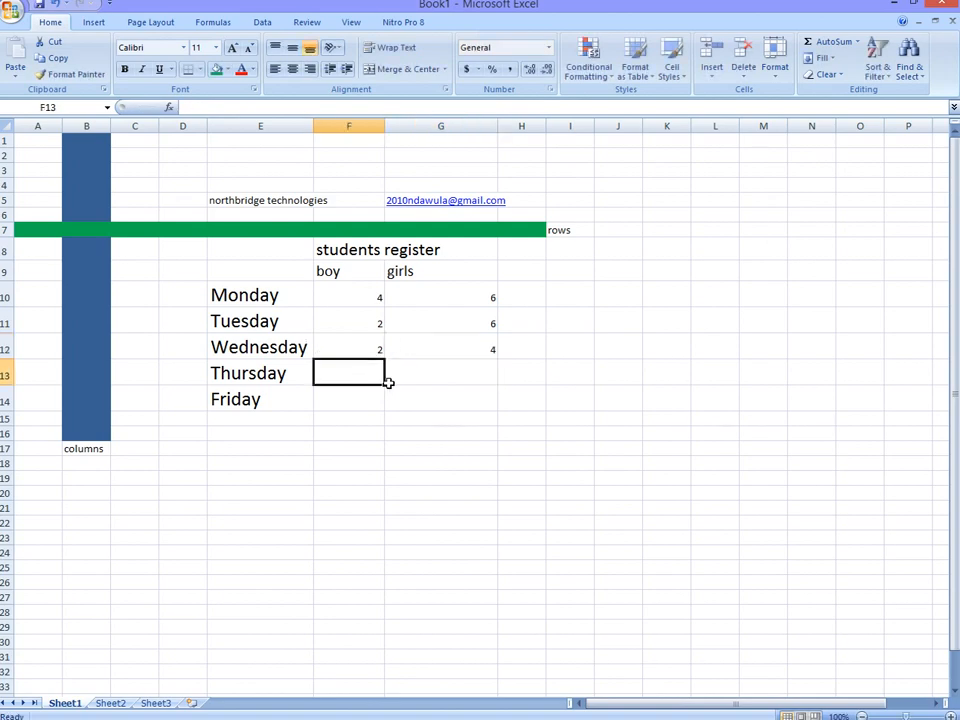
{"action": "type", "text": "5"}
{"action": "left_click", "coordinate": [467, 377]}
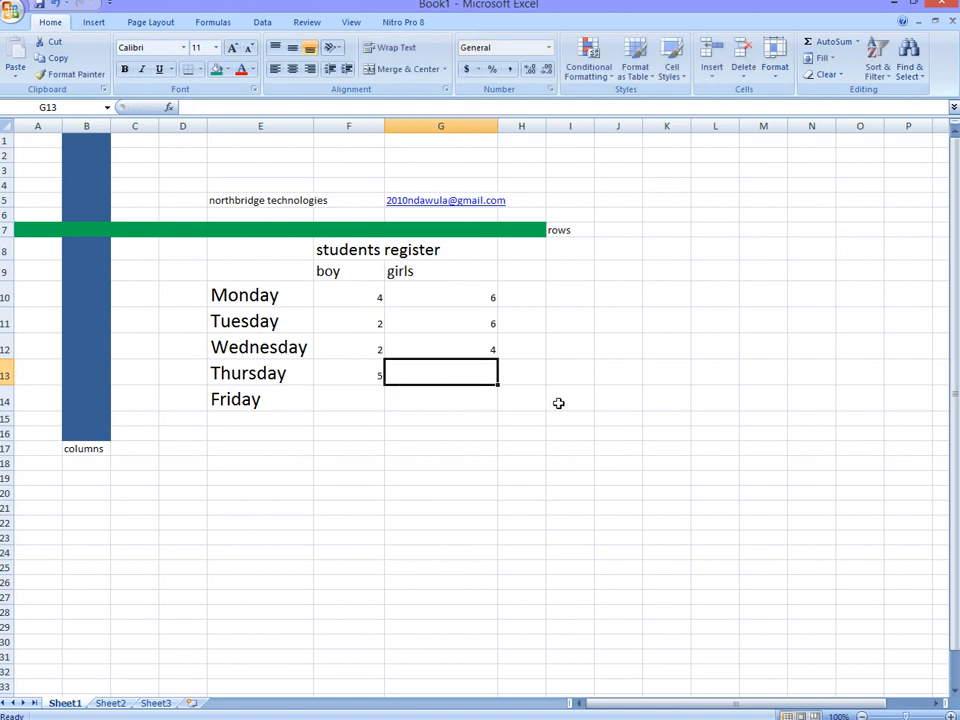
{"action": "type", "text": "5"}
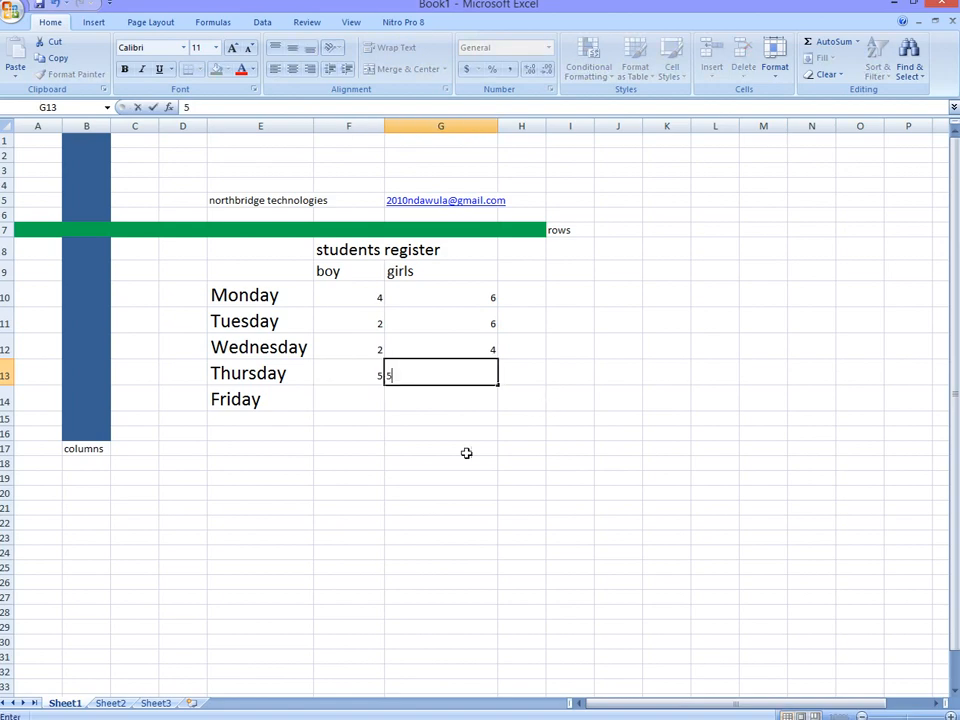
Step: Enter the boy and girls counts for Friday as 5 and 7
{"action": "left_click", "coordinate": [376, 399]}
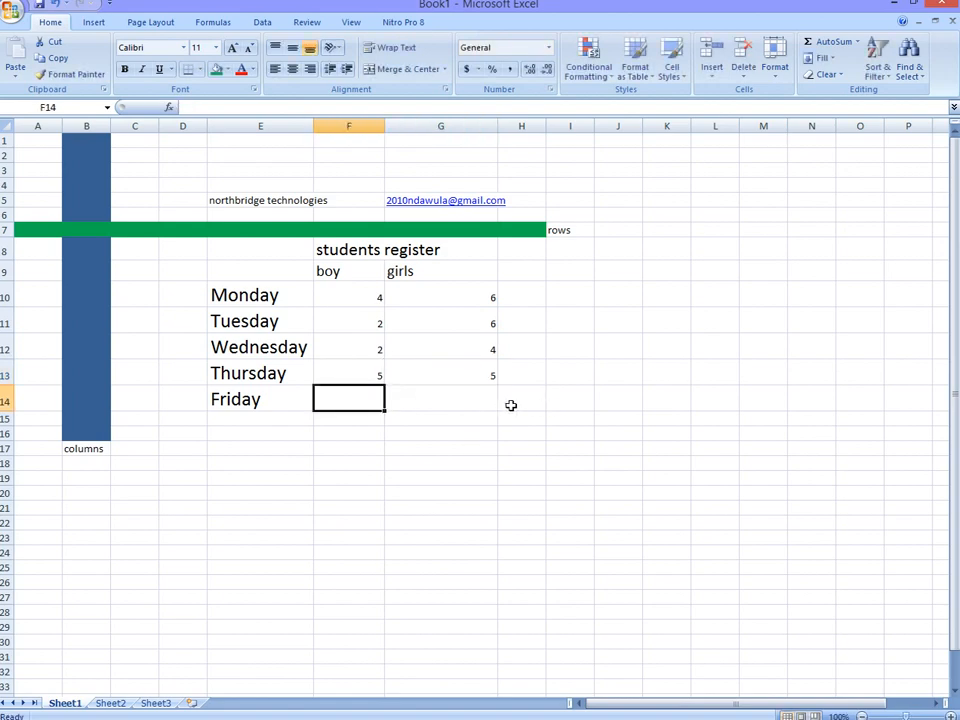
{"action": "type", "text": "5"}
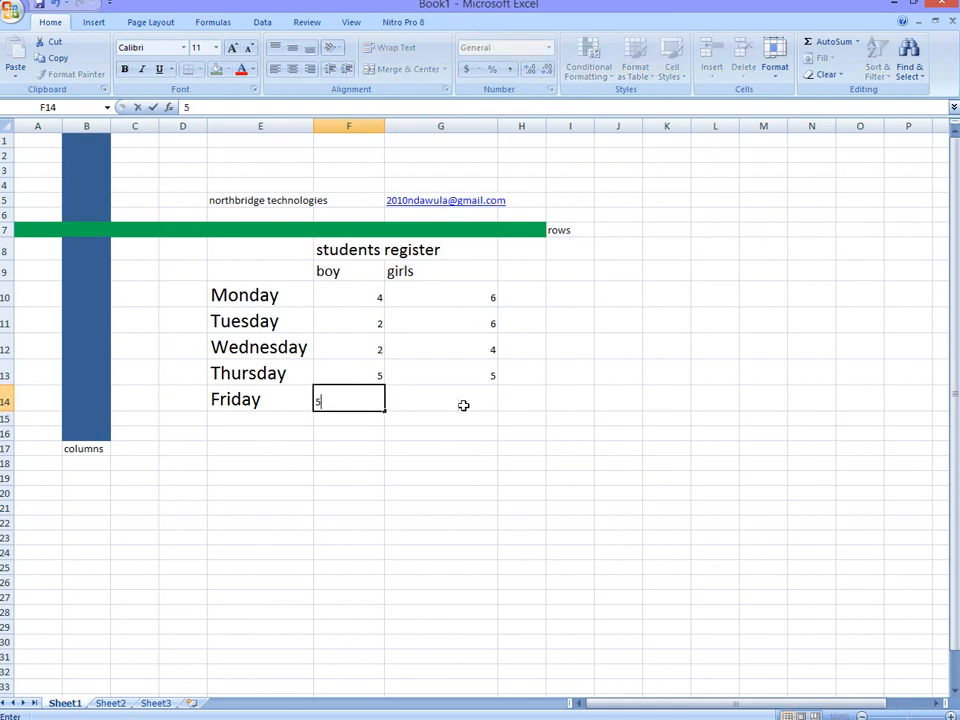
{"action": "left_click", "coordinate": [492, 398]}
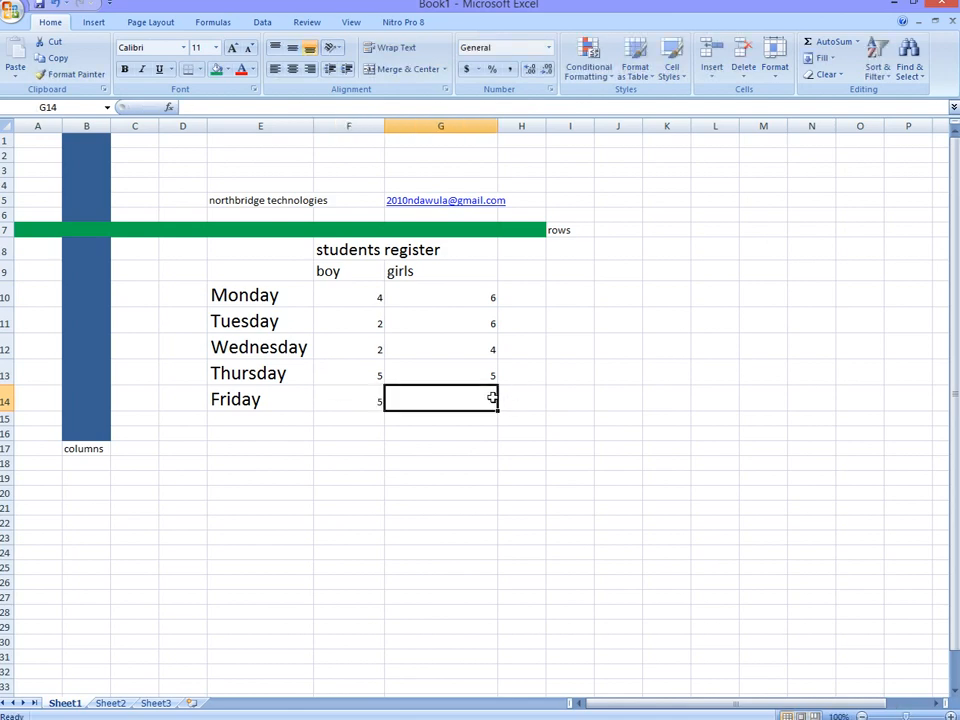
{"action": "type", "text": "7"}
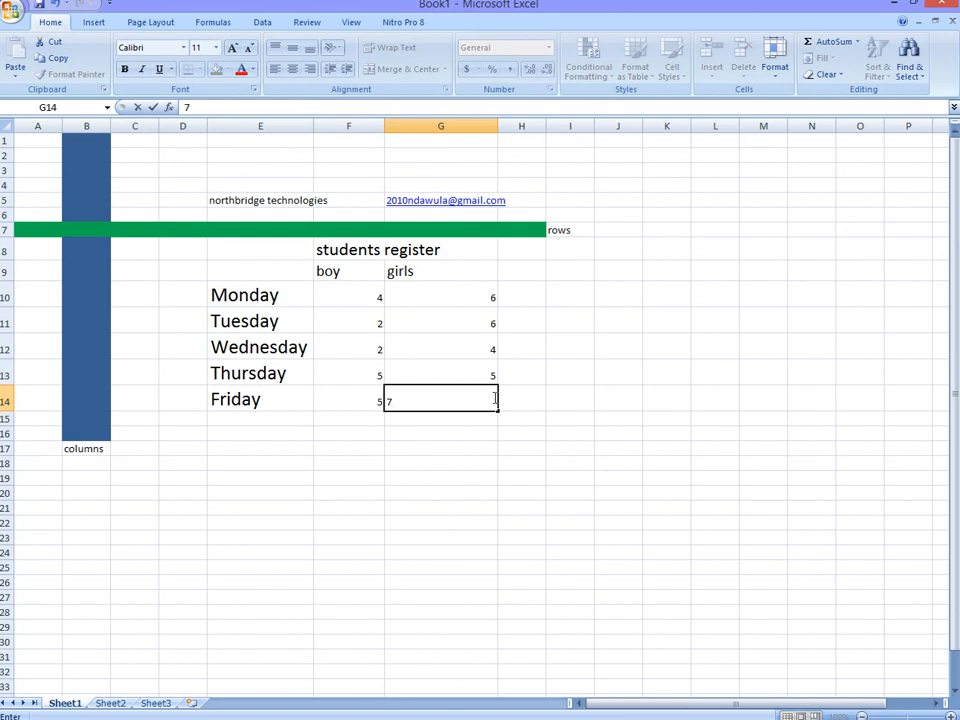
Step: Increase the font size of the boy and girls counts for all weekdays to 22
{"action": "left_click_drag", "start_coordinate": [373, 416], "coordinate": [491, 303]}
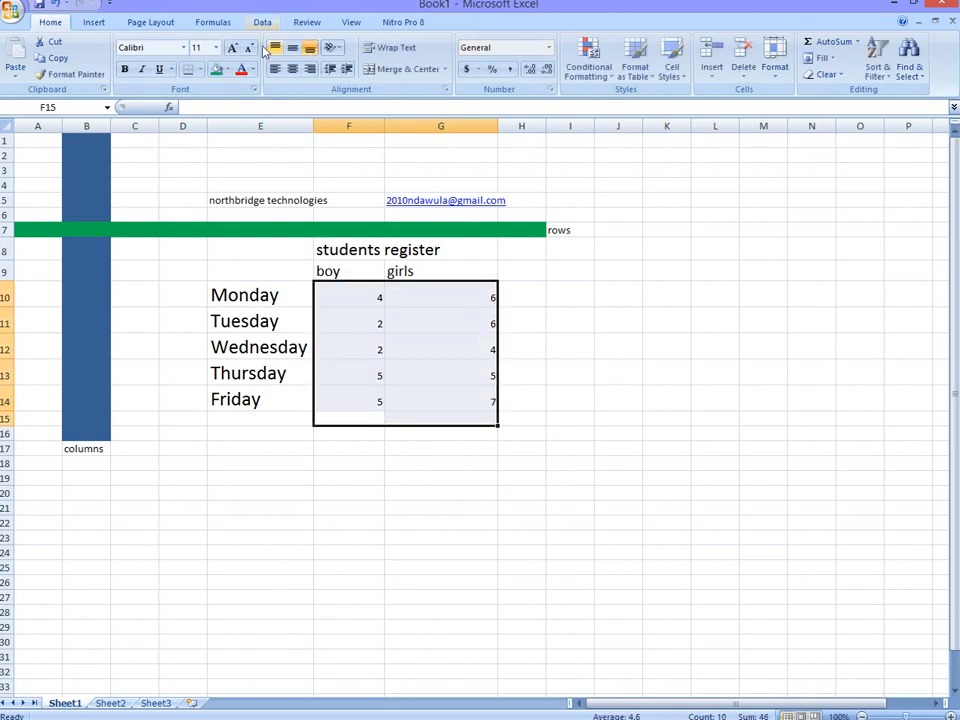
{"action": "left_click", "coordinate": [233, 48]}
{"action": "left_click", "coordinate": [233, 48]}
{"action": "left_click", "coordinate": [233, 48]}
{"action": "left_click", "coordinate": [233, 48]}
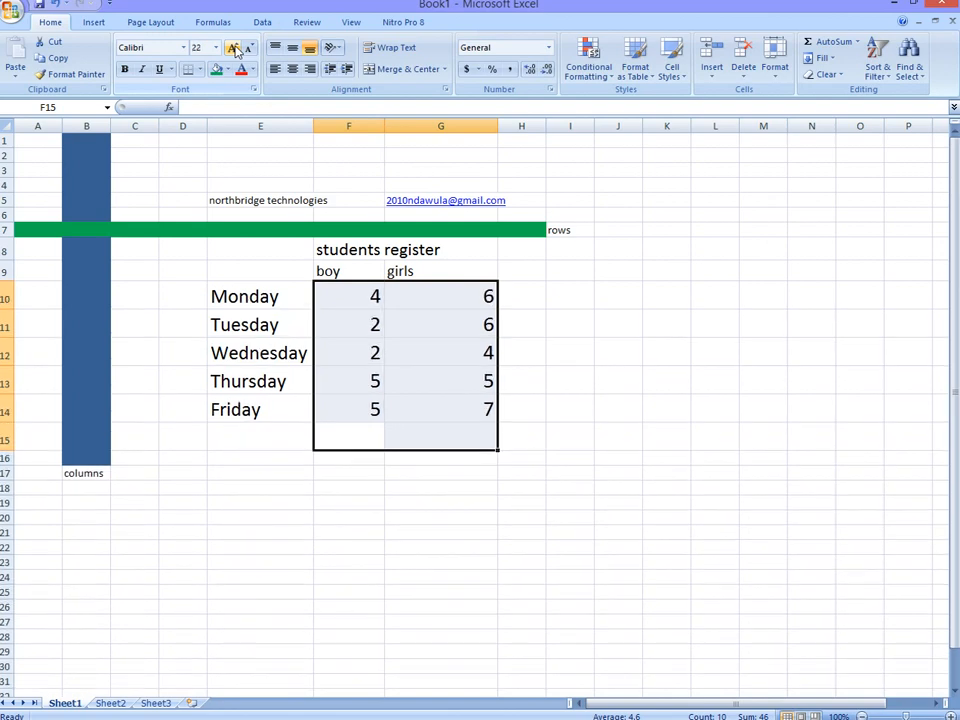
Step: Widen column H and enter the heading "total" in cell H9 beside girls
{"action": "left_click", "coordinate": [535, 263]}
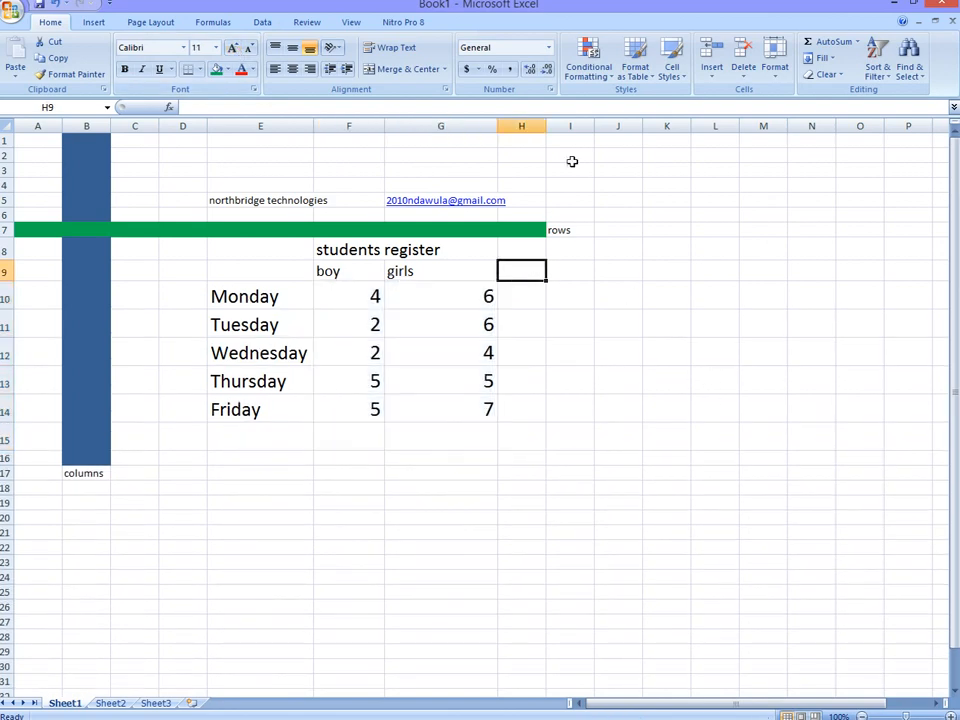
{"action": "left_click_drag", "start_coordinate": [547, 122], "coordinate": [617, 110]}
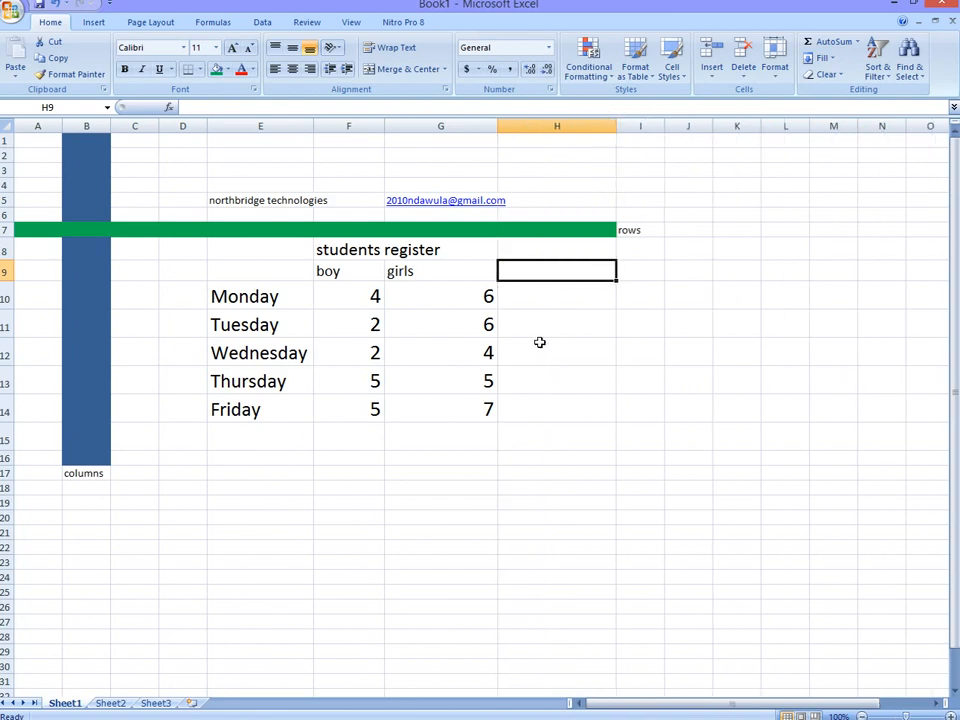
{"action": "type", "text": "tota"}
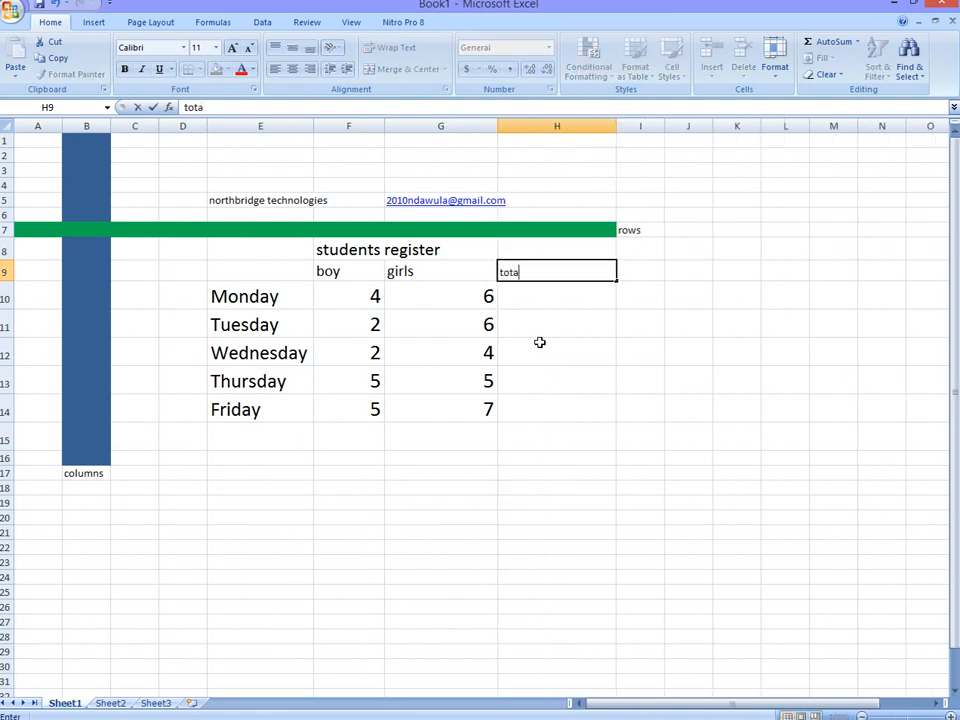
{"action": "left_click", "coordinate": [232, 48]}
{"action": "left_click", "coordinate": [232, 48]}
Step: Increase the organisation name and e-mail row to font size 18 and widen column F so the full name fits
{"action": "left_click", "coordinate": [513, 204]}
{"action": "left_click_drag", "start_coordinate": [513, 204], "coordinate": [224, 205]}
{"action": "left_click", "coordinate": [232, 47]}
{"action": "left_click", "coordinate": [232, 47]}
{"action": "left_click", "coordinate": [232, 47]}
{"action": "left_click", "coordinate": [232, 47]}
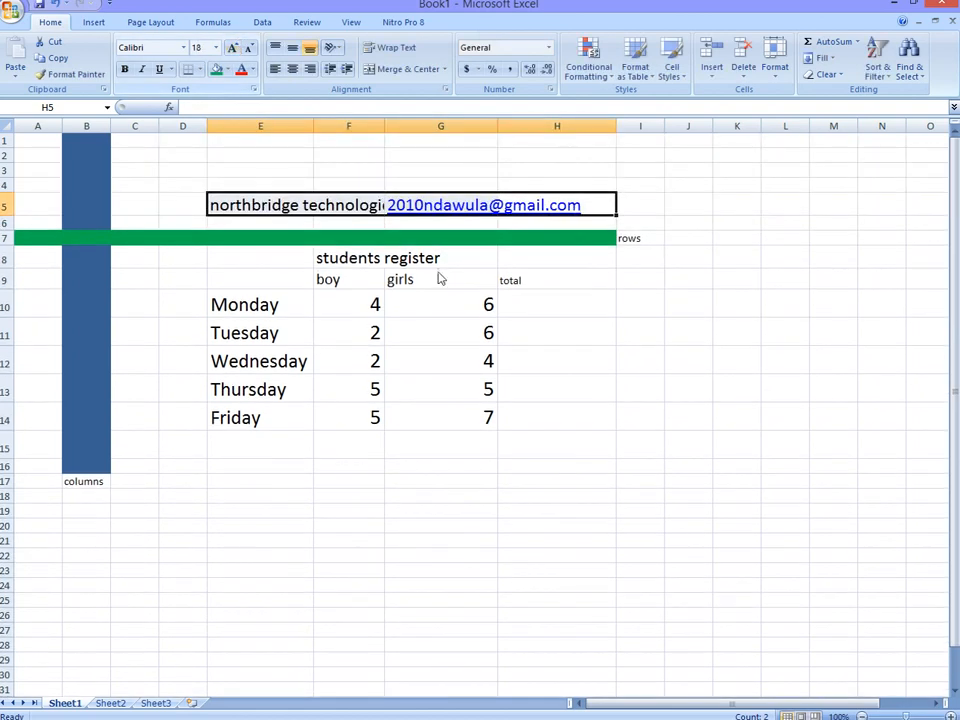
{"action": "left_click", "coordinate": [524, 281]}
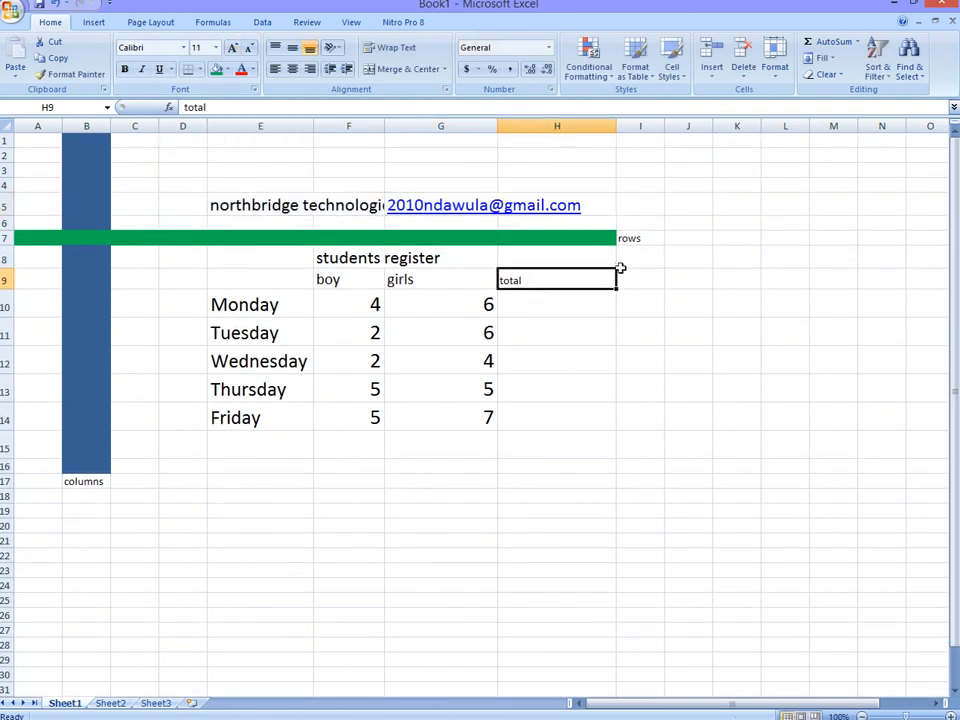
{"action": "left_click_drag", "start_coordinate": [386, 126], "coordinate": [409, 126]}
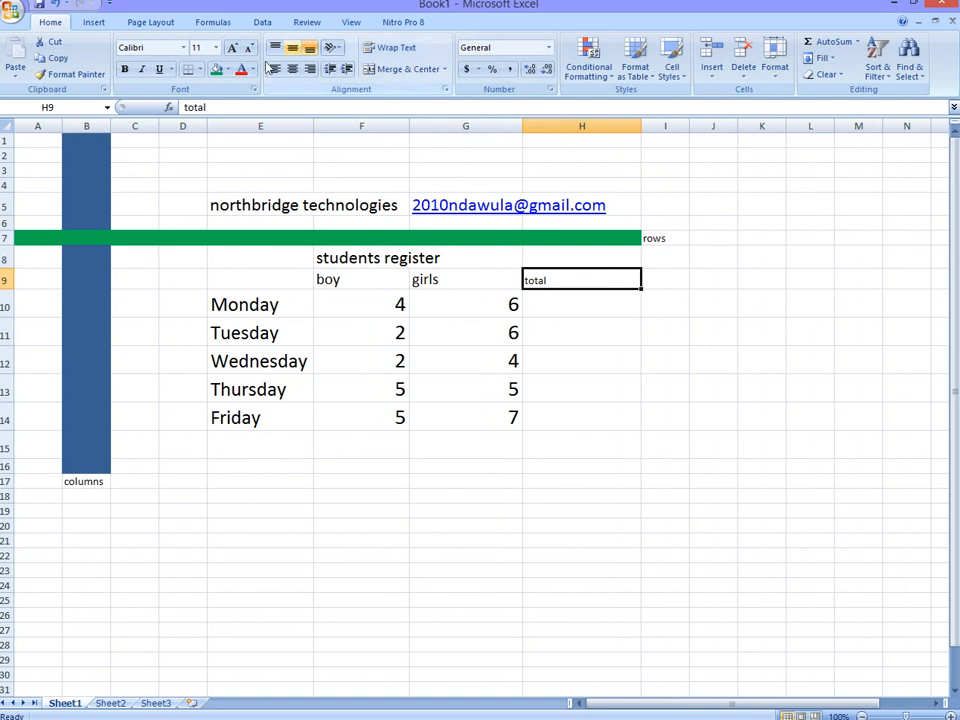
Step: Increase the font size of the "total" heading to 18
{"action": "left_click", "coordinate": [232, 49]}
{"action": "left_click", "coordinate": [232, 49]}
{"action": "left_click", "coordinate": [232, 49]}
{"action": "left_click", "coordinate": [232, 49]}
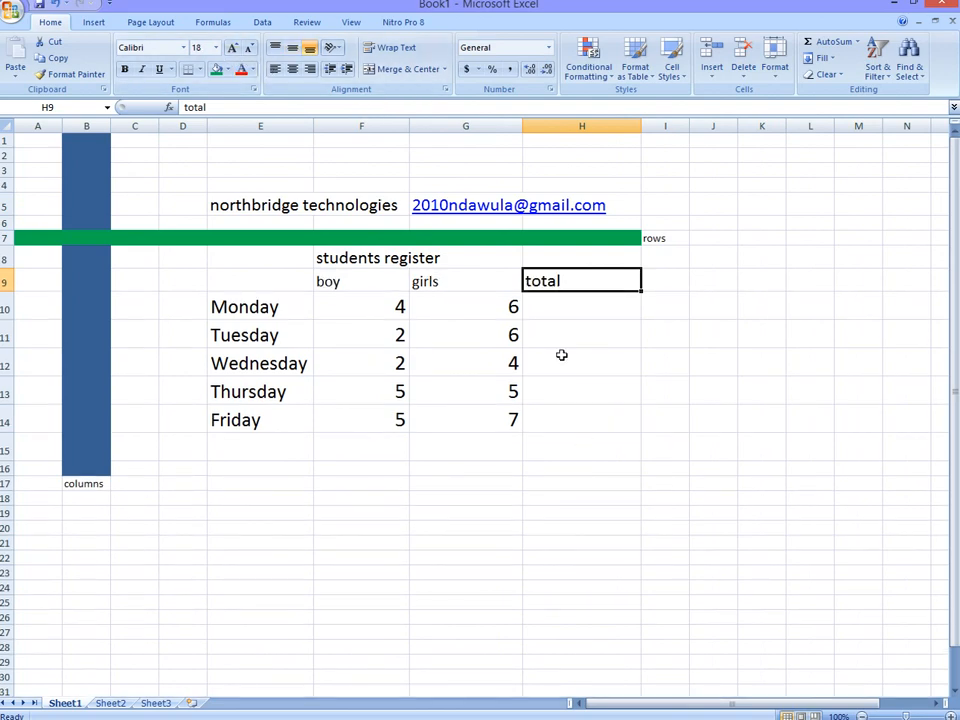
{"action": "key", "text": "Return"}
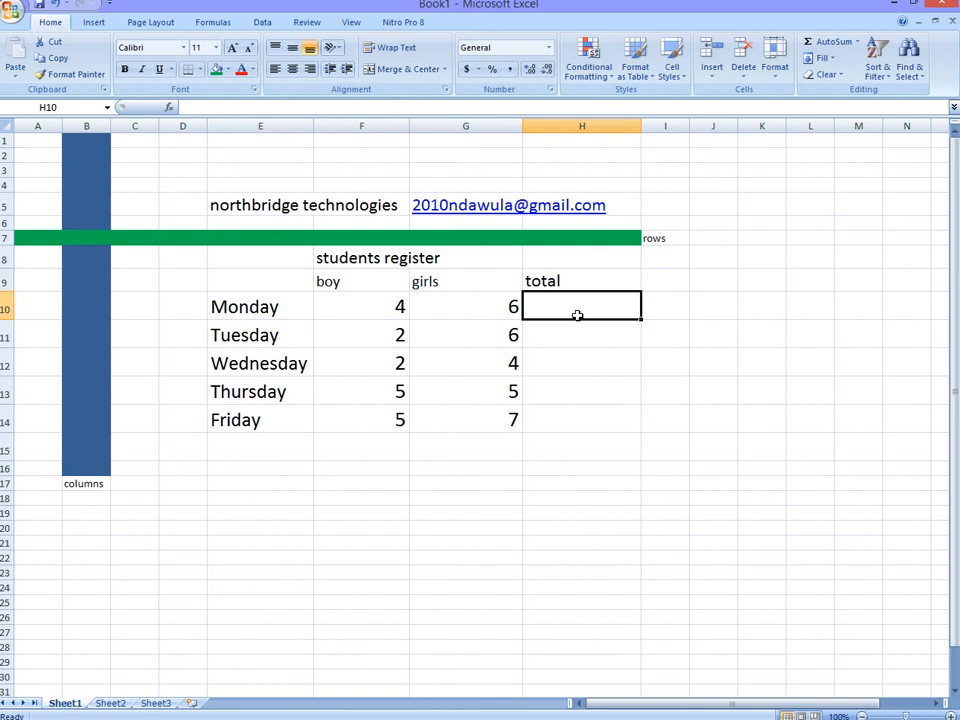
{"action": "type", "text": "10"}
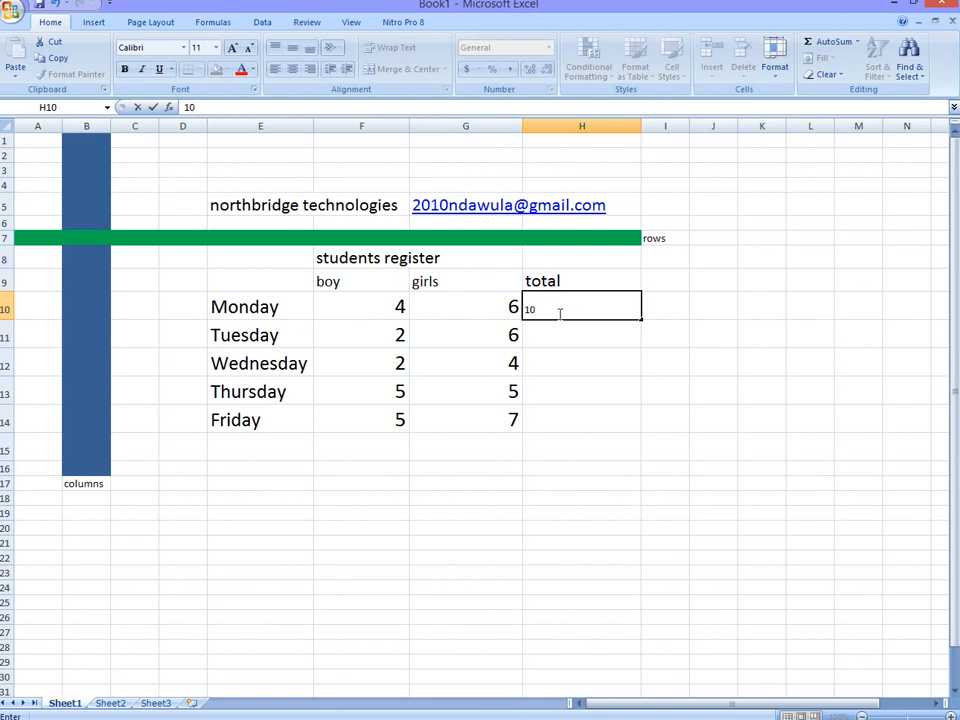
{"action": "left_click_drag", "start_coordinate": [549, 311], "coordinate": [520, 308]}
{"action": "key", "text": "BackSpace"}
Step: Calculate Monday's total in cell H10 with the formula =sum(F10:G10)
{"action": "type", "text": "=su"}
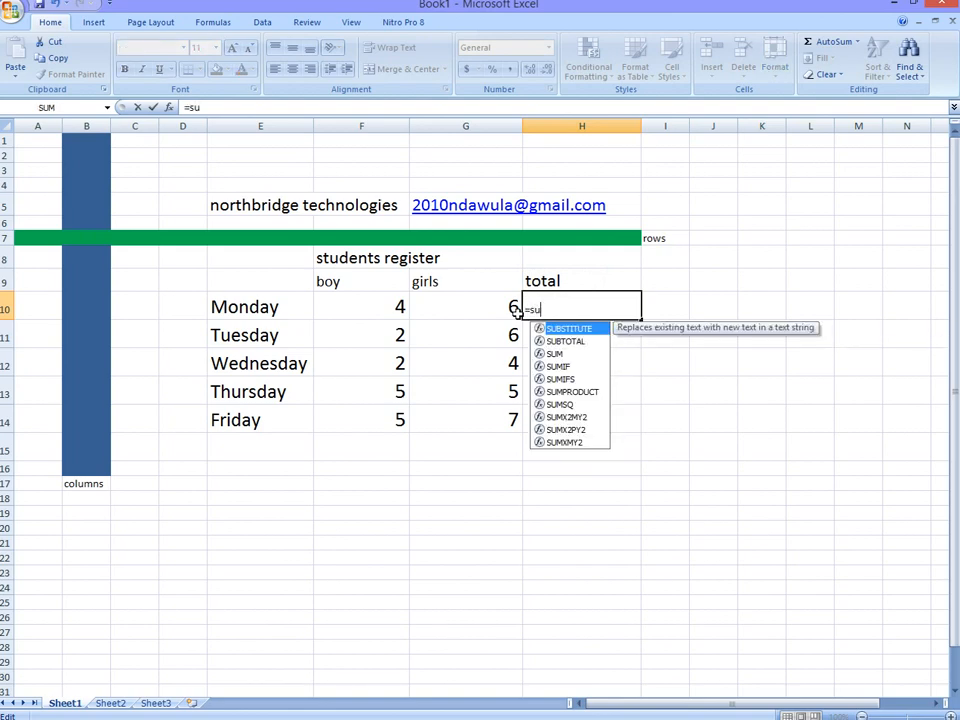
{"action": "type", "text": "m("}
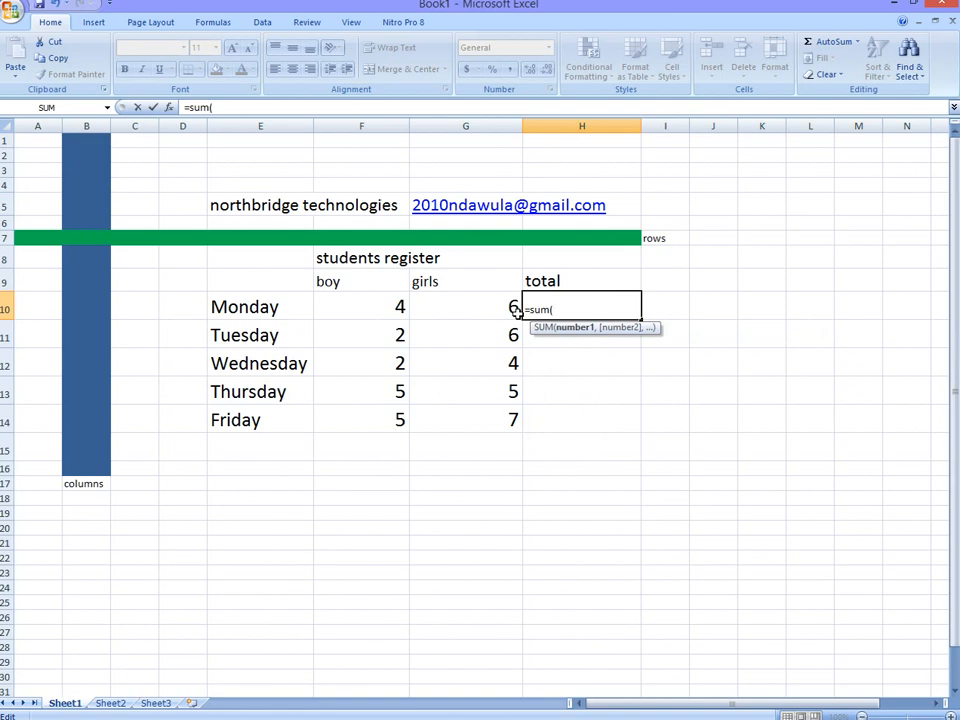
{"action": "left_click", "coordinate": [381, 306]}
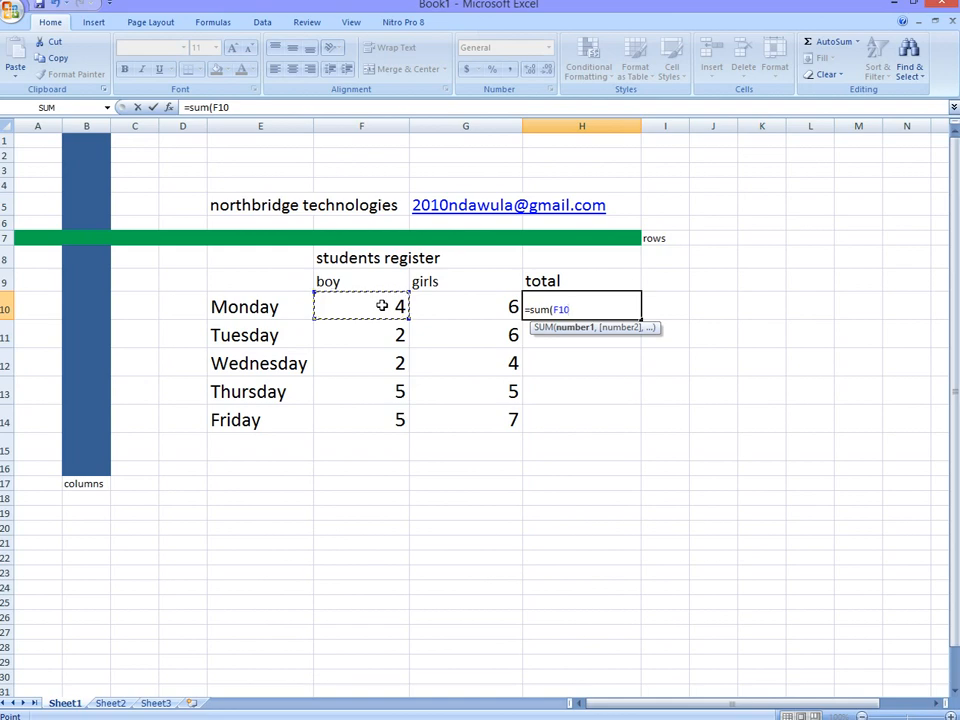
{"action": "left_click_drag", "start_coordinate": [382, 305], "coordinate": [428, 303]}
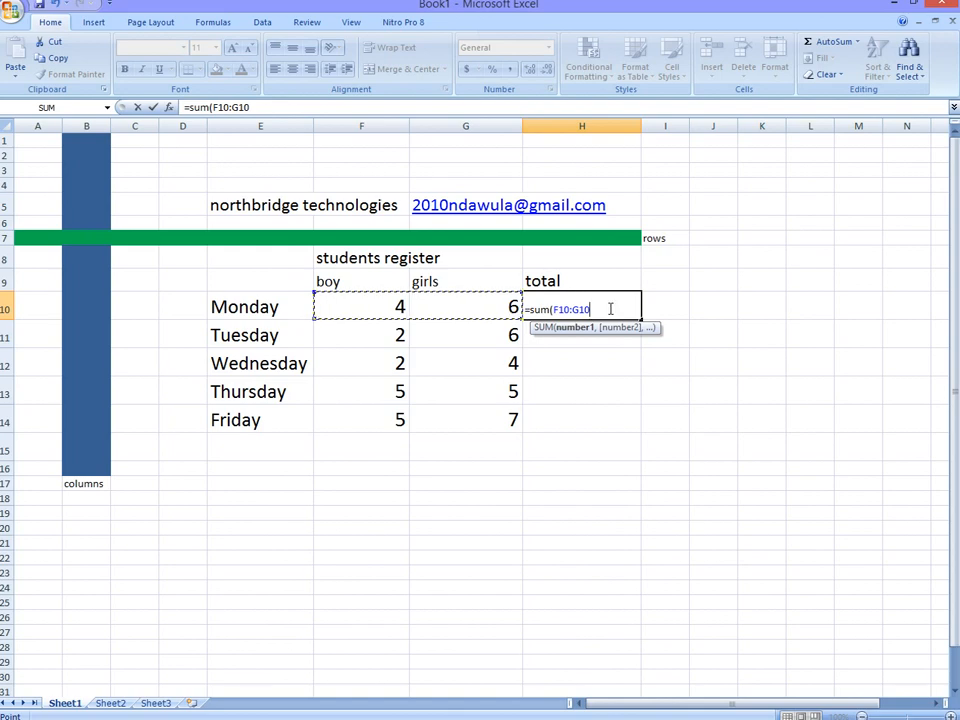
{"action": "type", "text": ")"}
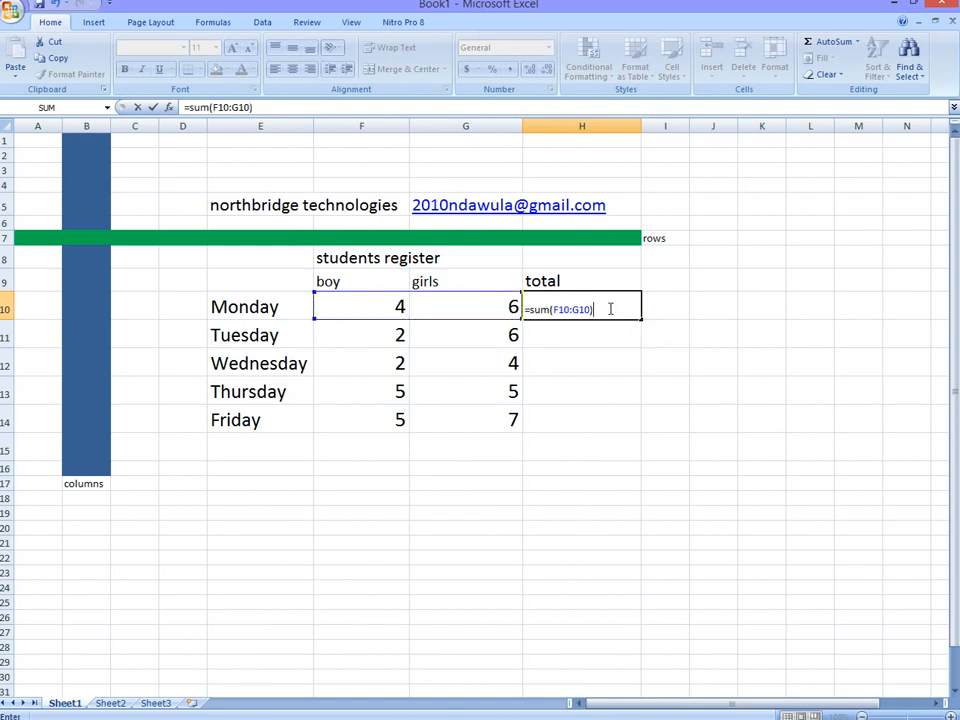
{"action": "key", "text": "Return"}
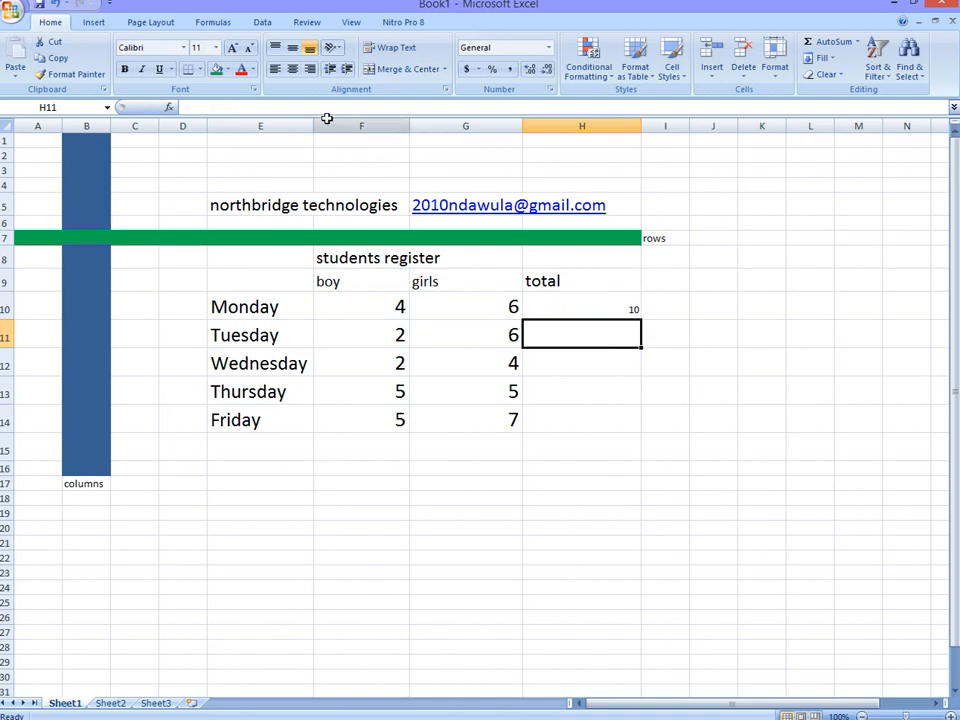
Step: Increase the font size of Monday's total in cell H10 to 24
{"action": "left_click", "coordinate": [609, 302]}
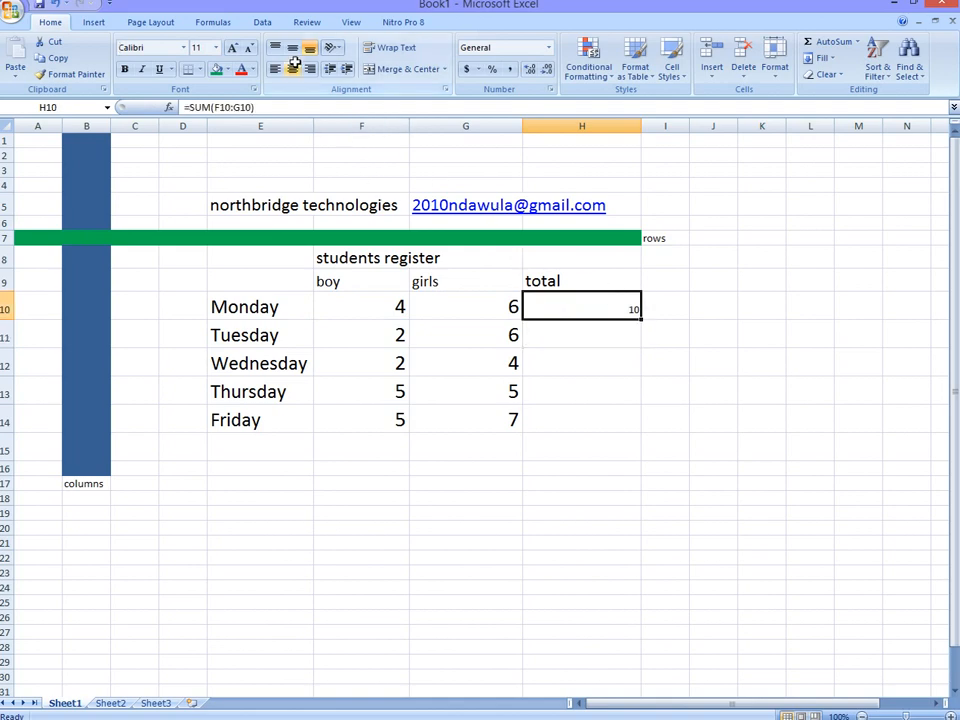
{"action": "left_click", "coordinate": [234, 47]}
{"action": "left_click", "coordinate": [234, 47]}
{"action": "left_click", "coordinate": [234, 47]}
{"action": "left_click", "coordinate": [234, 47]}
{"action": "left_click", "coordinate": [234, 47]}
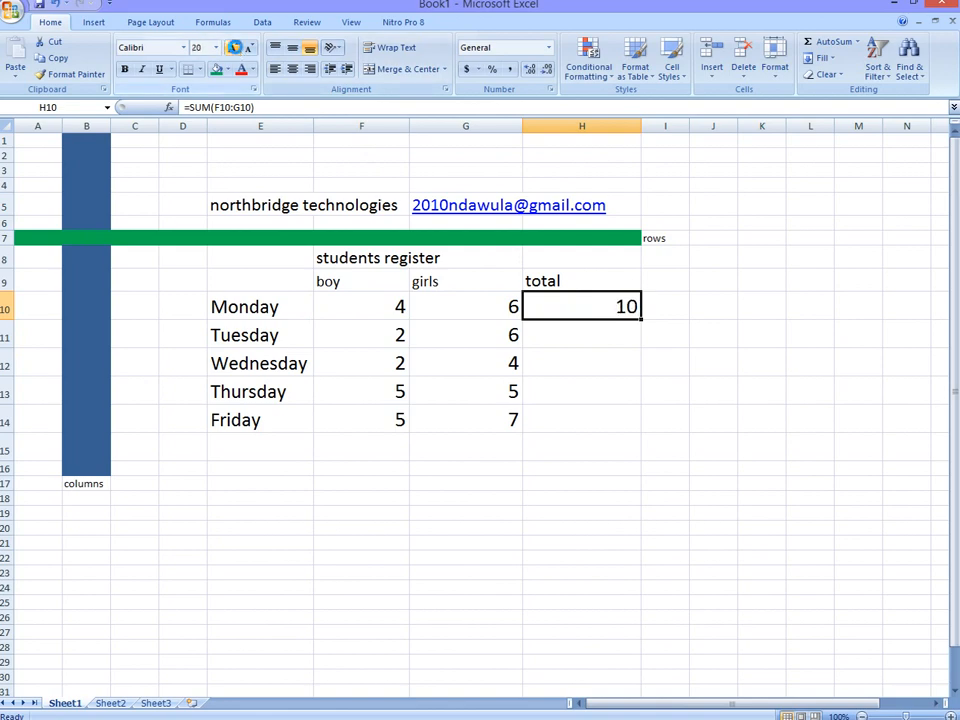
{"action": "left_click", "coordinate": [556, 344]}
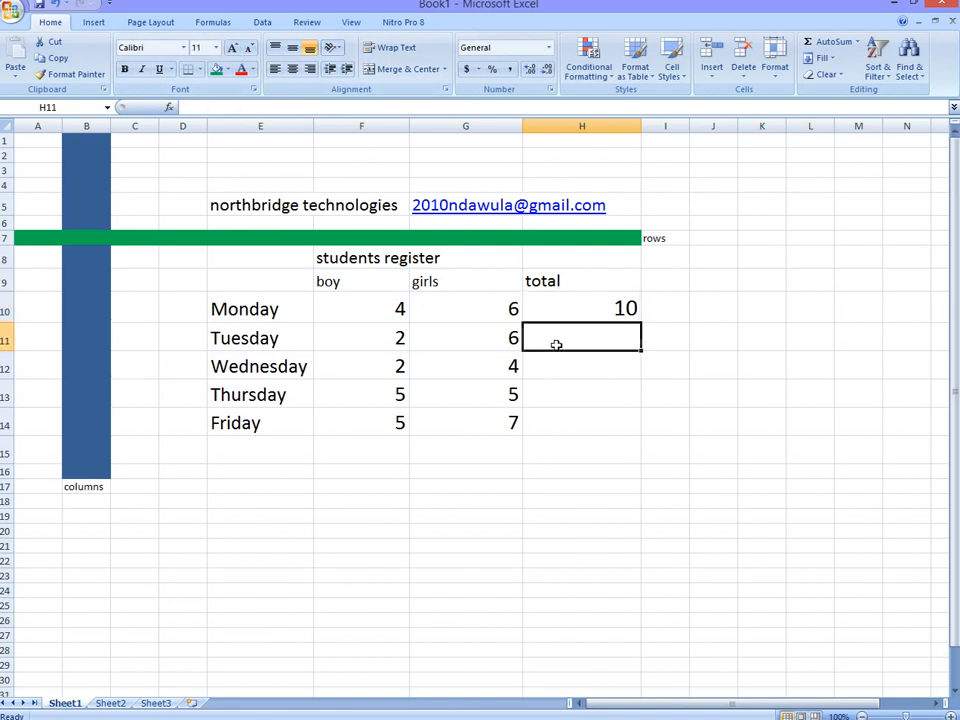
{"action": "left_click", "coordinate": [690, 311]}
{"action": "left_click", "coordinate": [656, 313]}
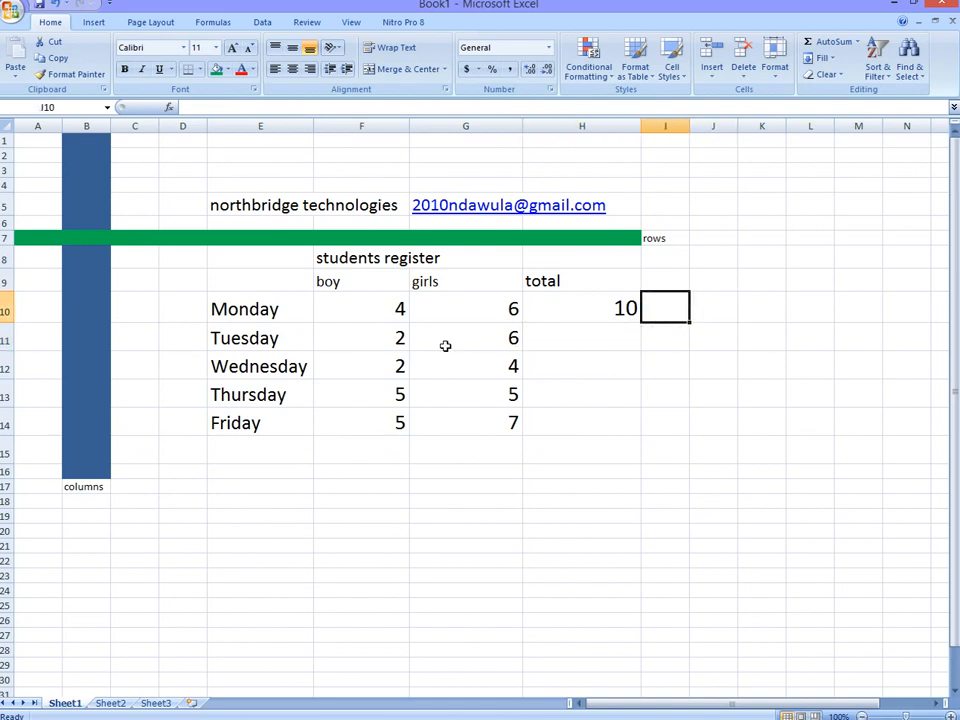
Step: Enter 8 as Tuesday's total in cell H11 and try to enlarge its text to font size 22
{"action": "left_click", "coordinate": [605, 336]}
{"action": "type", "text": "8"}
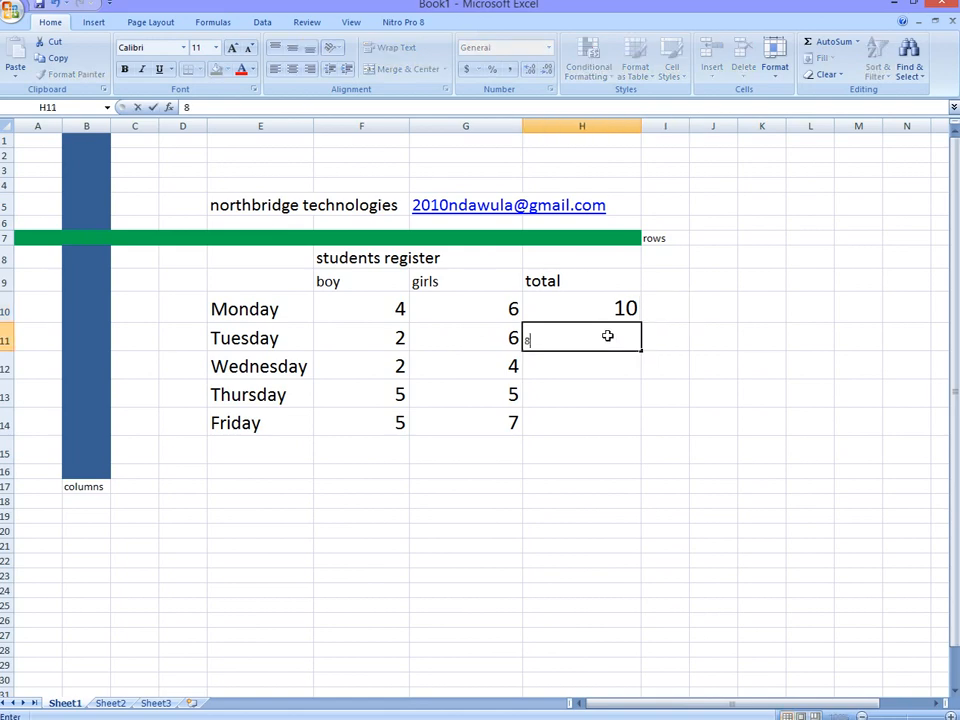
{"action": "left_click", "coordinate": [235, 50]}
{"action": "left_click", "coordinate": [235, 50]}
{"action": "left_click", "coordinate": [235, 50]}
{"action": "left_click", "coordinate": [235, 50]}
{"action": "left_click", "coordinate": [235, 50]}
{"action": "left_click", "coordinate": [235, 50]}
{"action": "double_click", "coordinate": [525, 340]}
{"action": "left_click", "coordinate": [233, 50]}
{"action": "left_click", "coordinate": [233, 50]}
{"action": "left_click", "coordinate": [233, 50]}
{"action": "left_click", "coordinate": [233, 50]}
{"action": "left_click", "coordinate": [233, 50]}
{"action": "left_click", "coordinate": [233, 50]}
{"action": "left_click", "coordinate": [233, 50]}
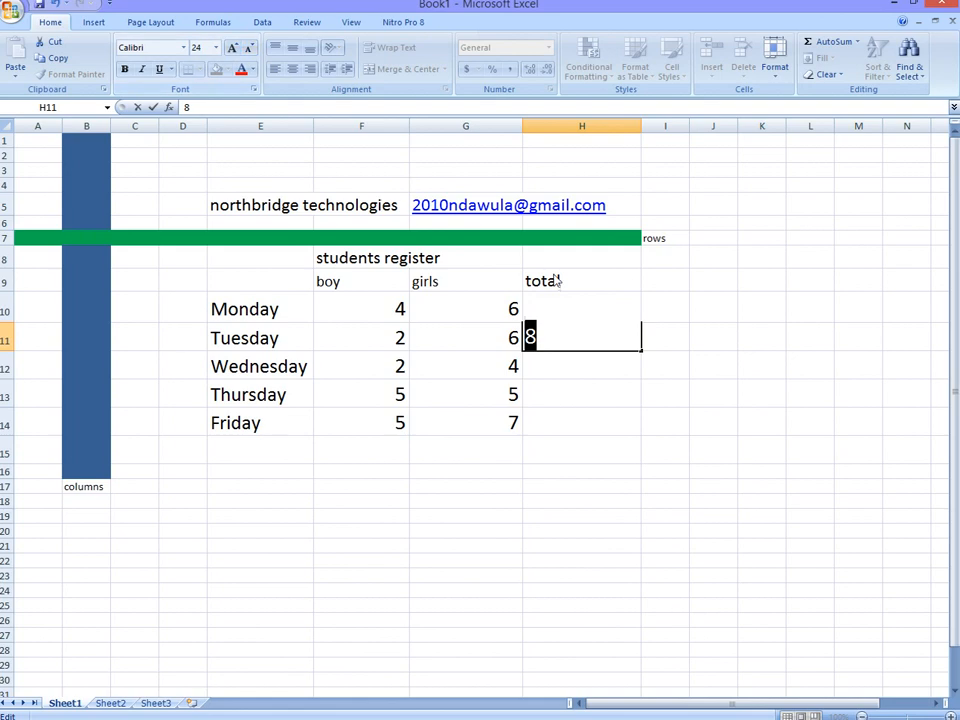
{"action": "left_click", "coordinate": [248, 47]}
{"action": "left_click", "coordinate": [583, 346]}
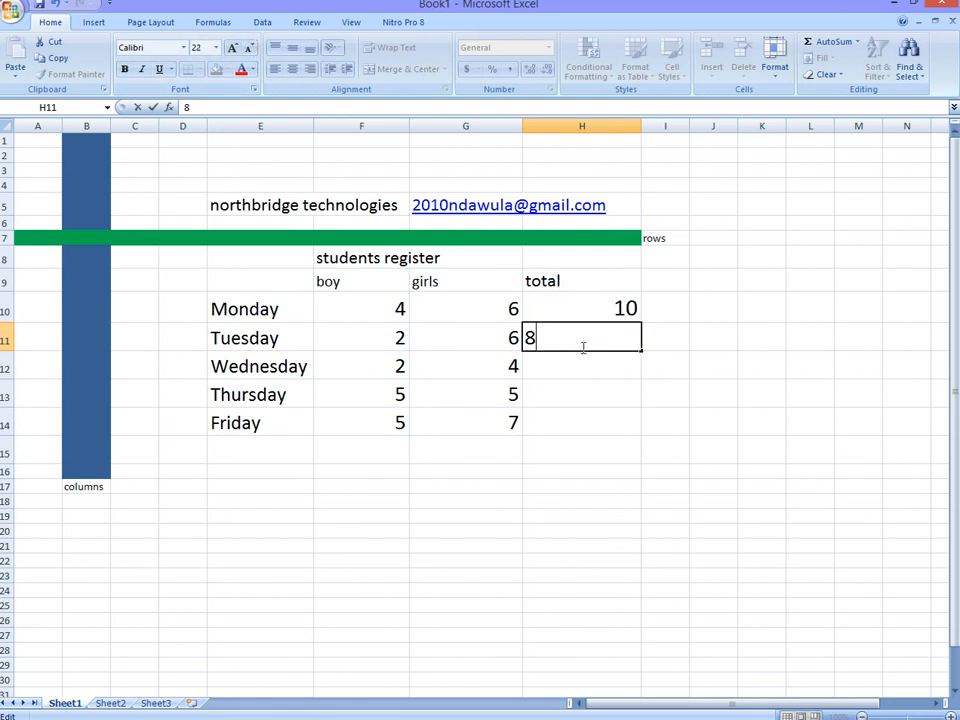
{"action": "key", "text": "Return"}
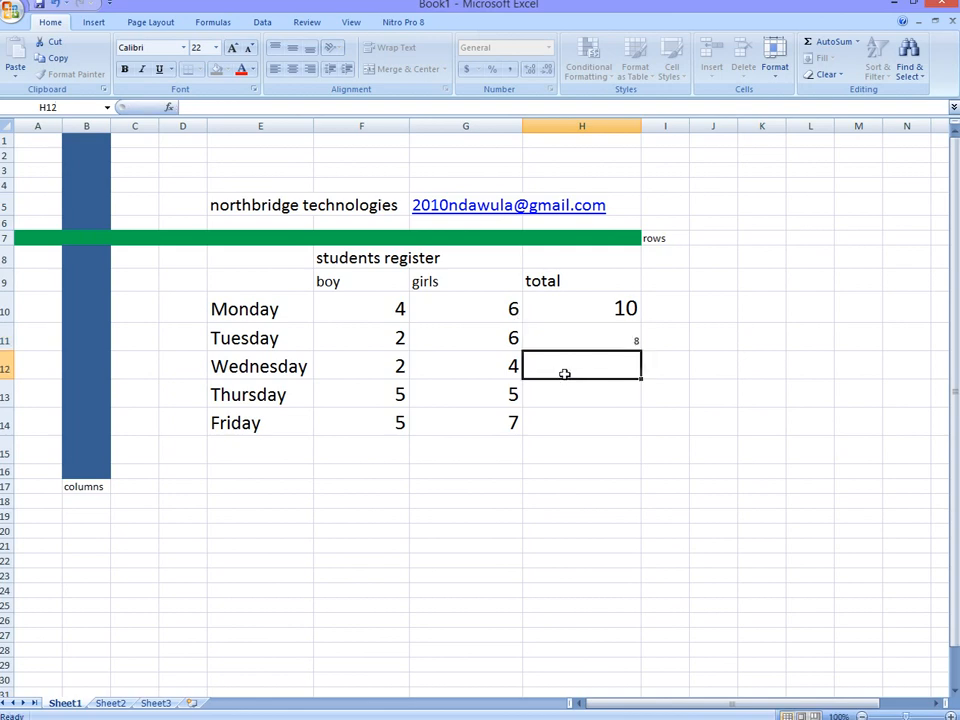
Step: Set the font size of Tuesday's total cell to 22 and check the formula behind Monday's total
{"action": "left_click", "coordinate": [632, 340]}
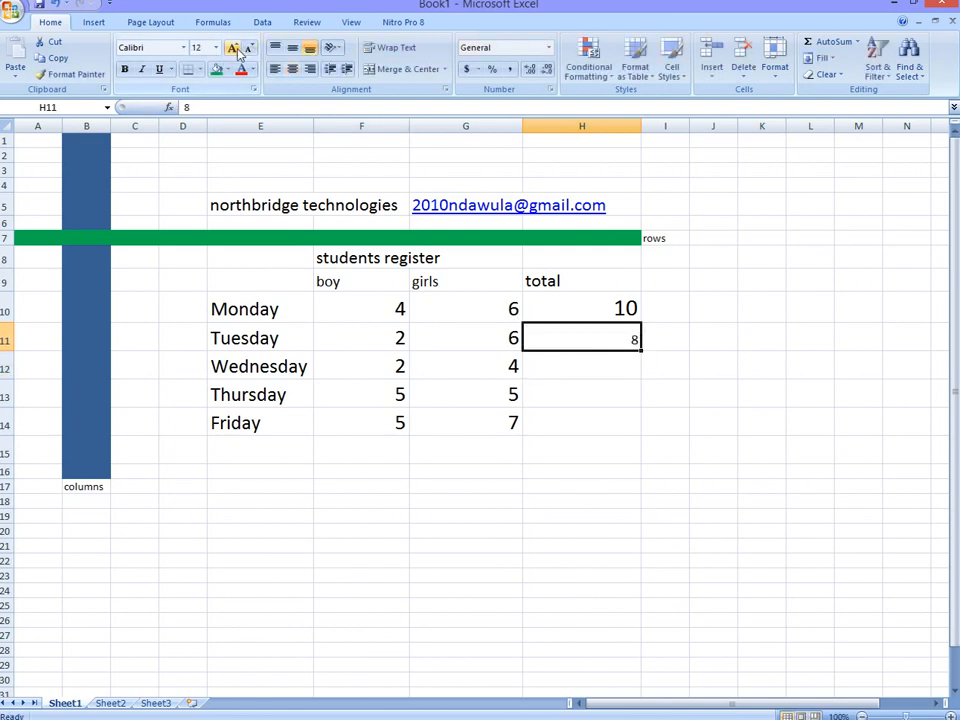
{"action": "left_click", "coordinate": [234, 48]}
{"action": "left_click", "coordinate": [234, 48]}
{"action": "left_click", "coordinate": [234, 48]}
{"action": "left_click", "coordinate": [234, 48]}
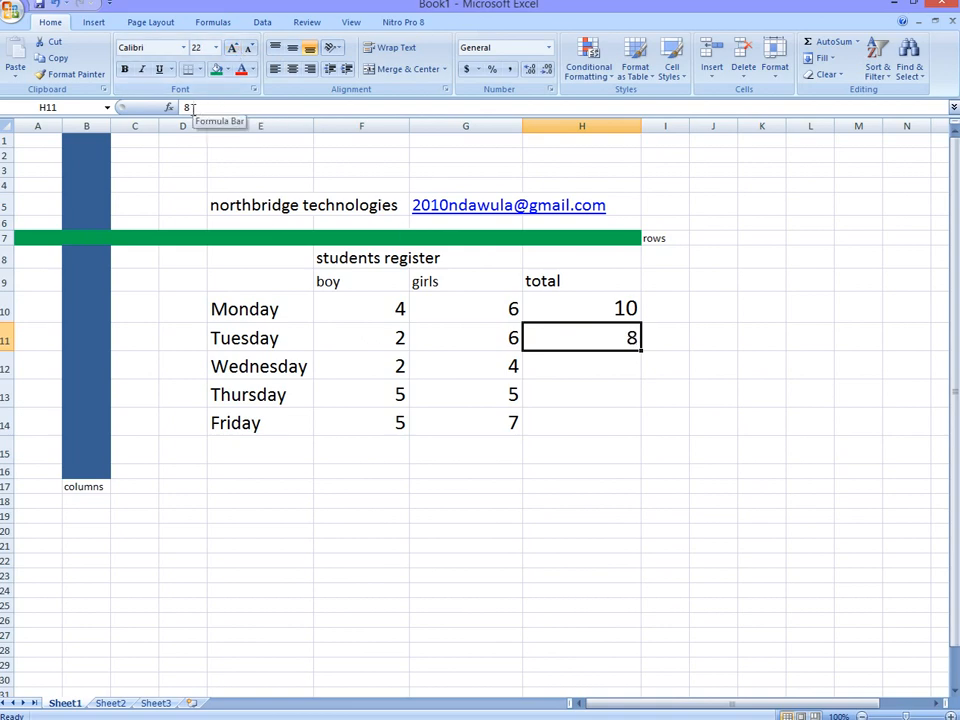
{"action": "left_click", "coordinate": [622, 310]}
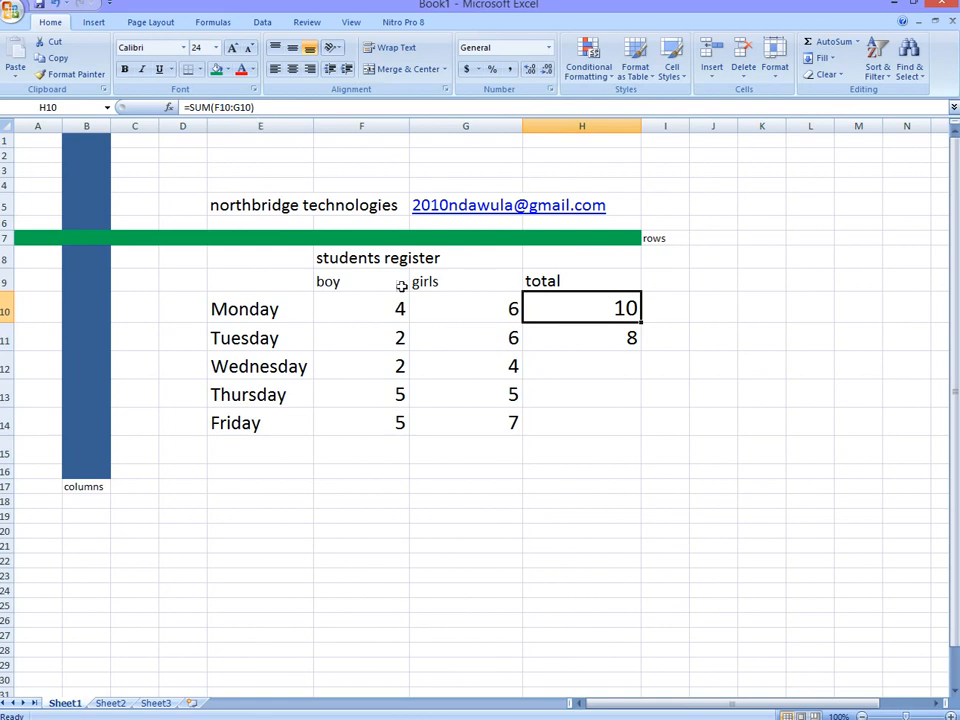
Step: Replace Tuesday's total in cell H11 with the formula =sum(F11:G11) and check the formula stored in the cell
{"action": "left_click", "coordinate": [600, 339]}
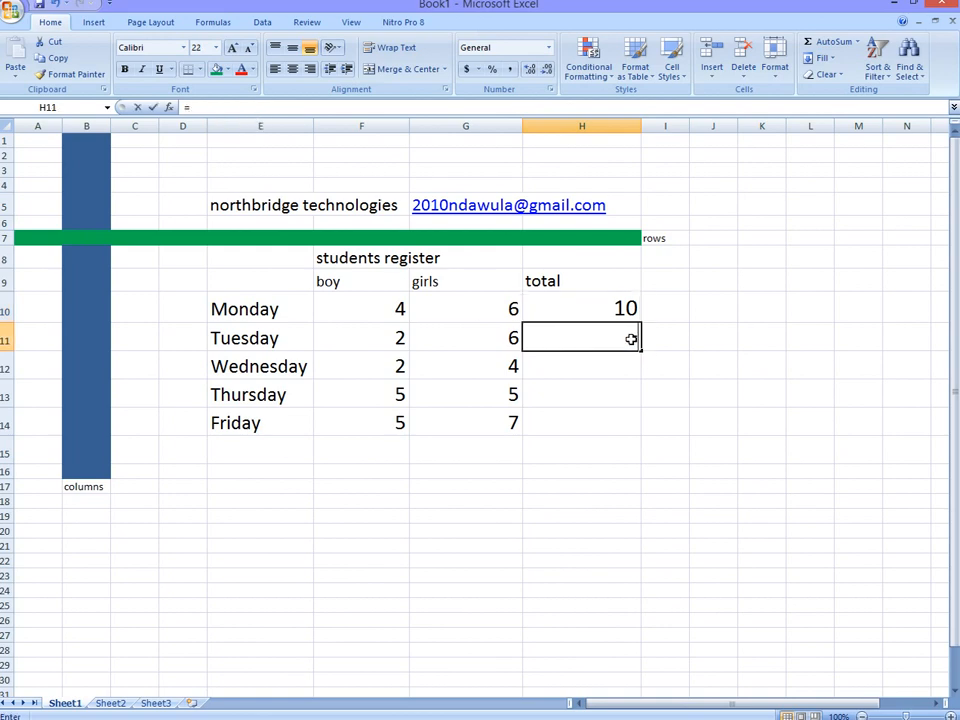
{"action": "type", "text": "=sum"}
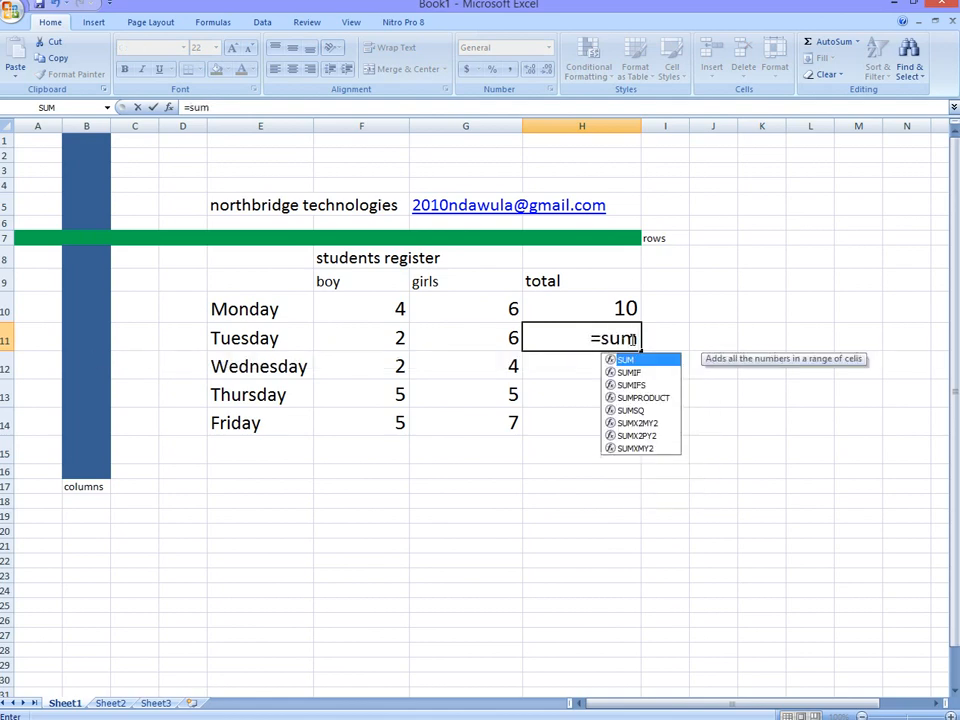
{"action": "type", "text": "("}
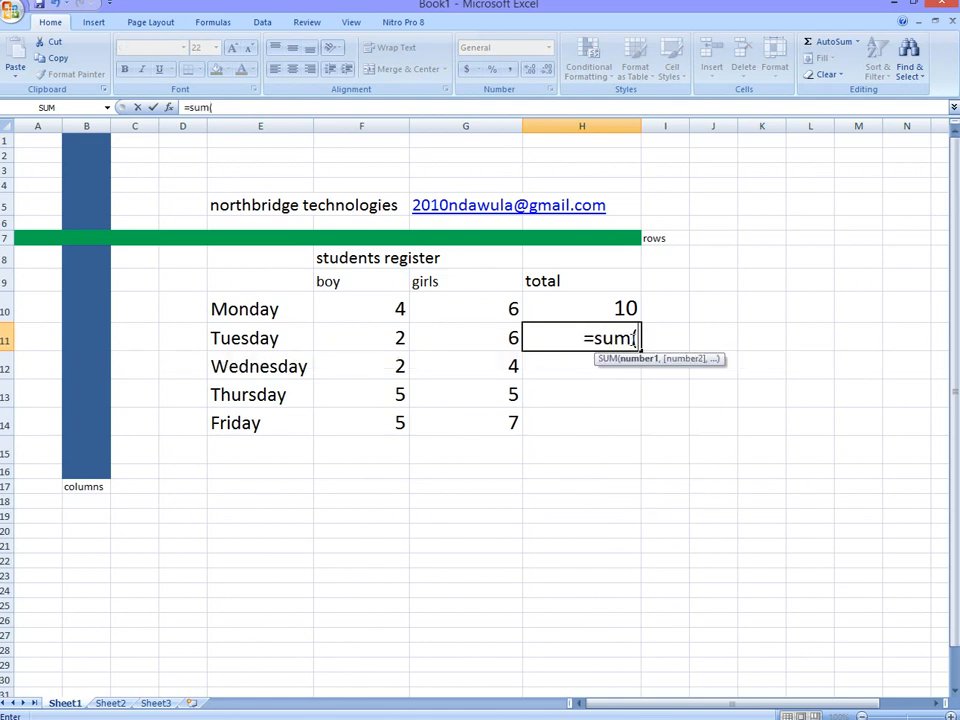
{"action": "left_click", "coordinate": [396, 337]}
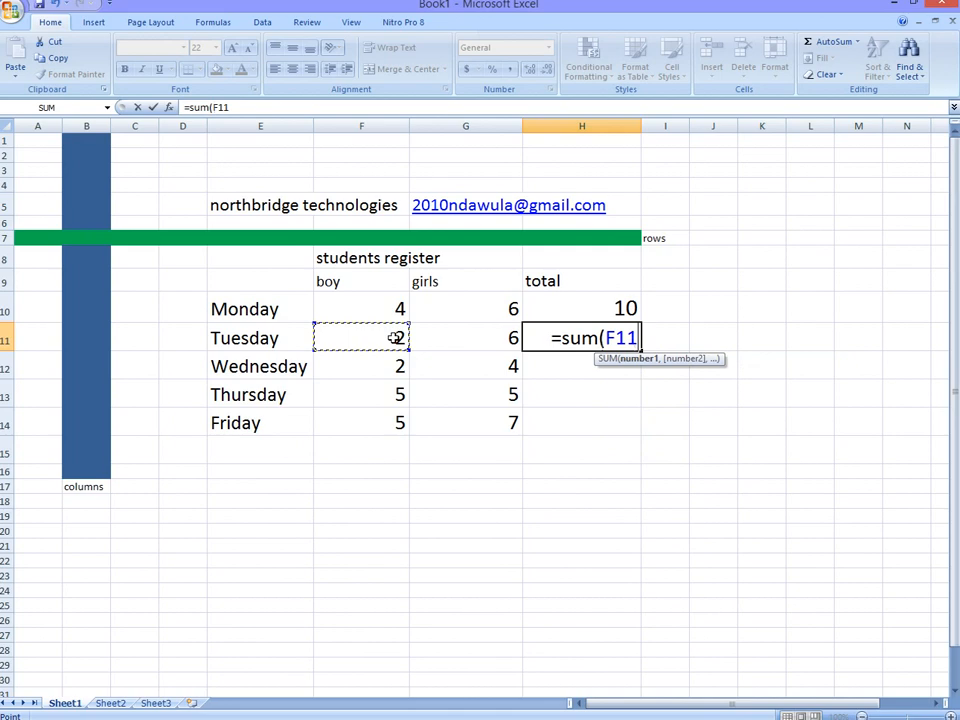
{"action": "left_click_drag", "start_coordinate": [396, 337], "coordinate": [428, 328]}
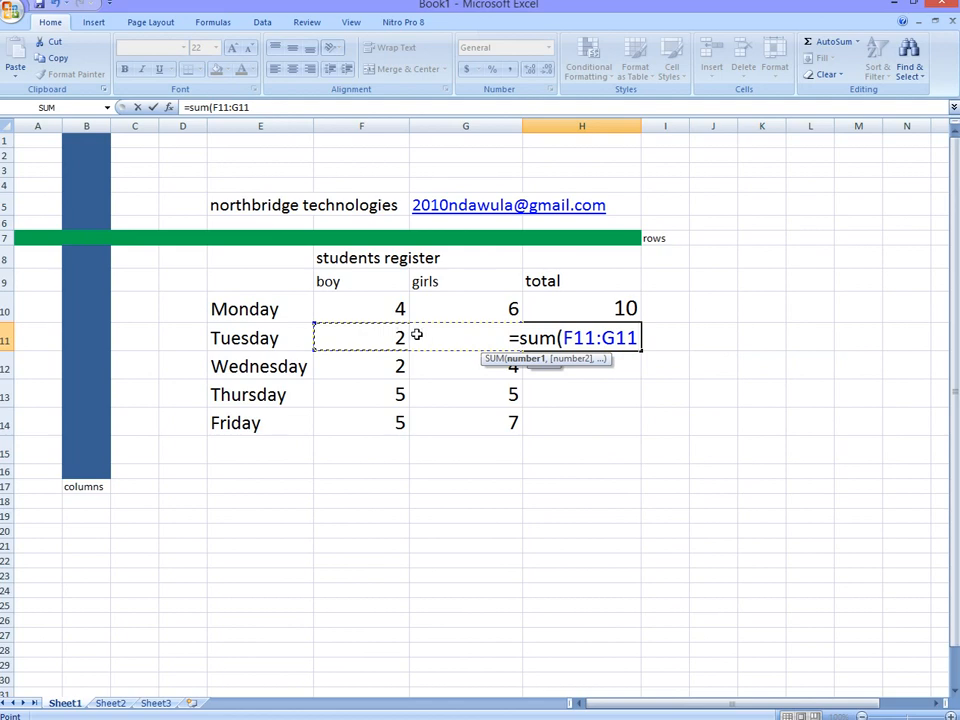
{"action": "key", "text": "Return"}
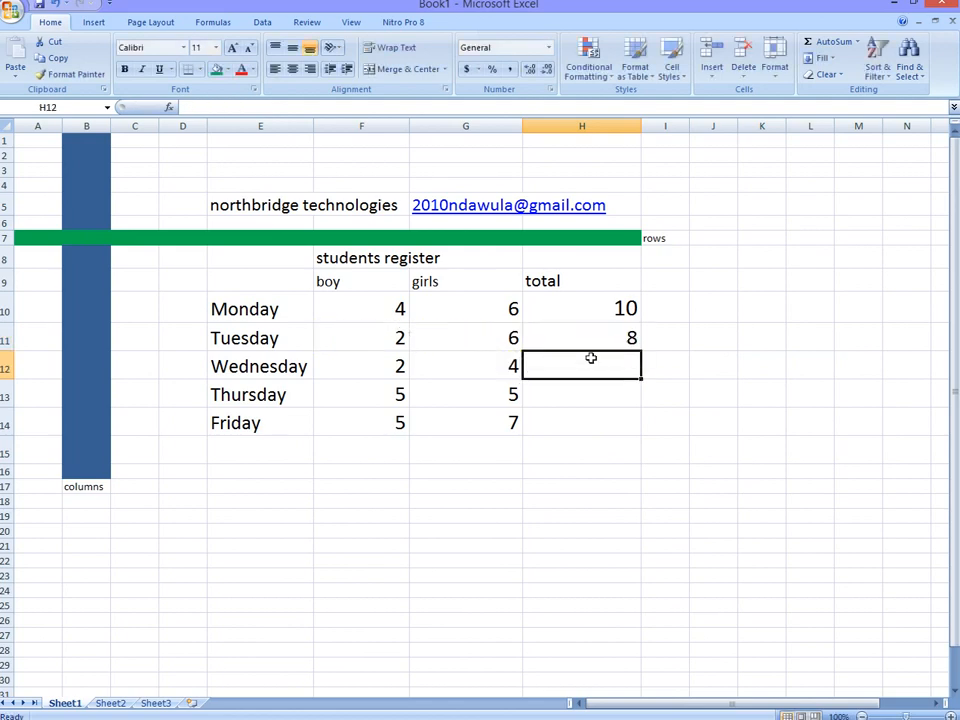
{"action": "left_click", "coordinate": [615, 338]}
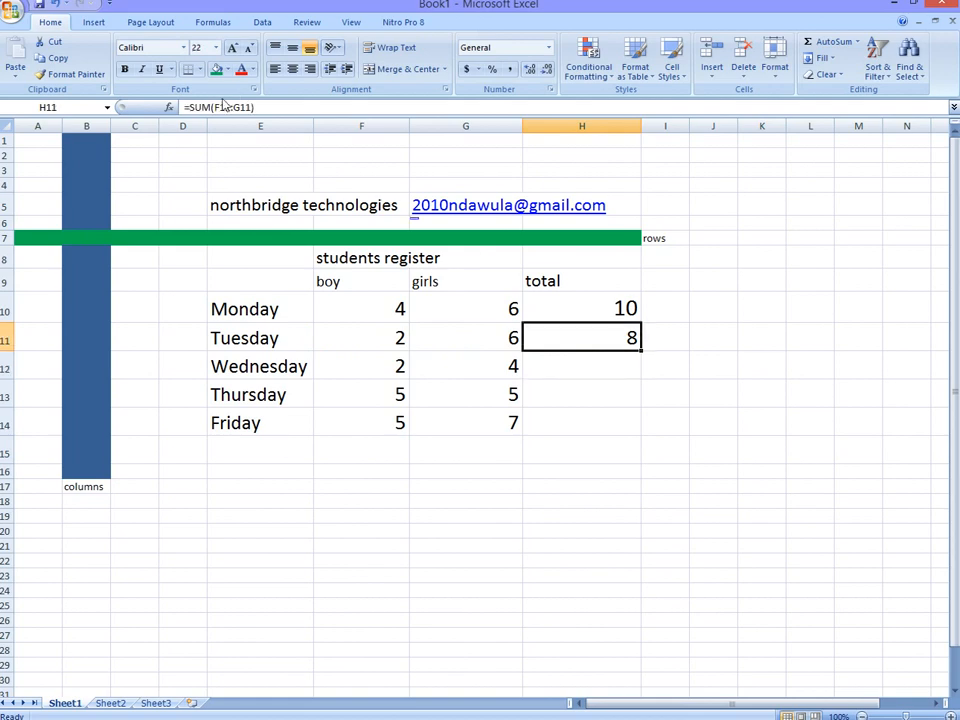
Step: Enter 6 directly as Wednesday's total in cell H12 and compare that cell with the formula behind Tuesday's total
{"action": "left_click", "coordinate": [569, 368]}
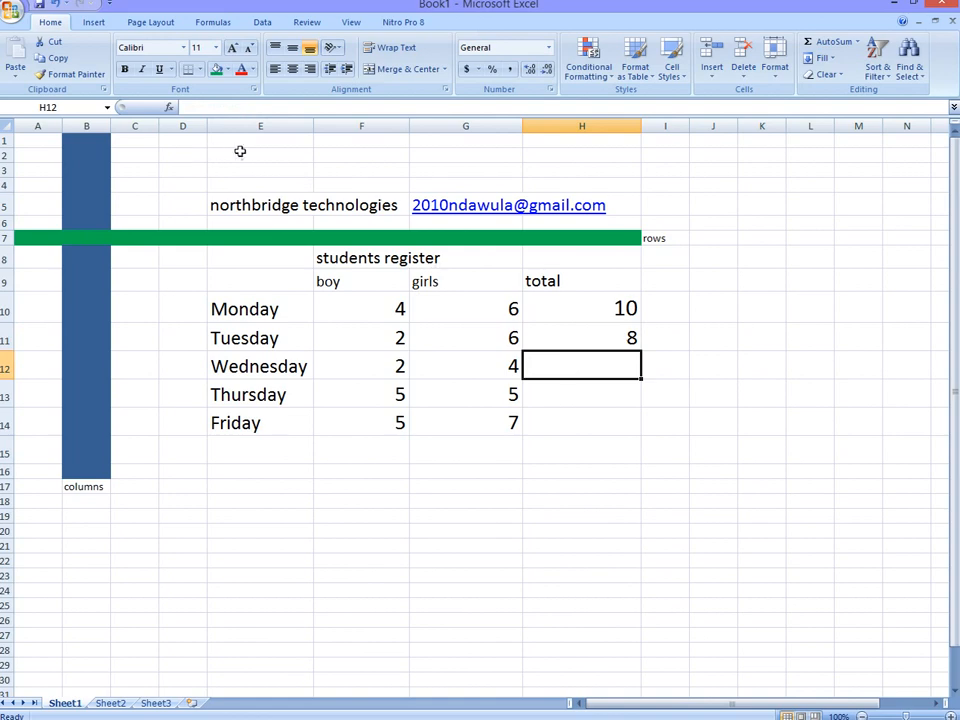
{"action": "type", "text": "6"}
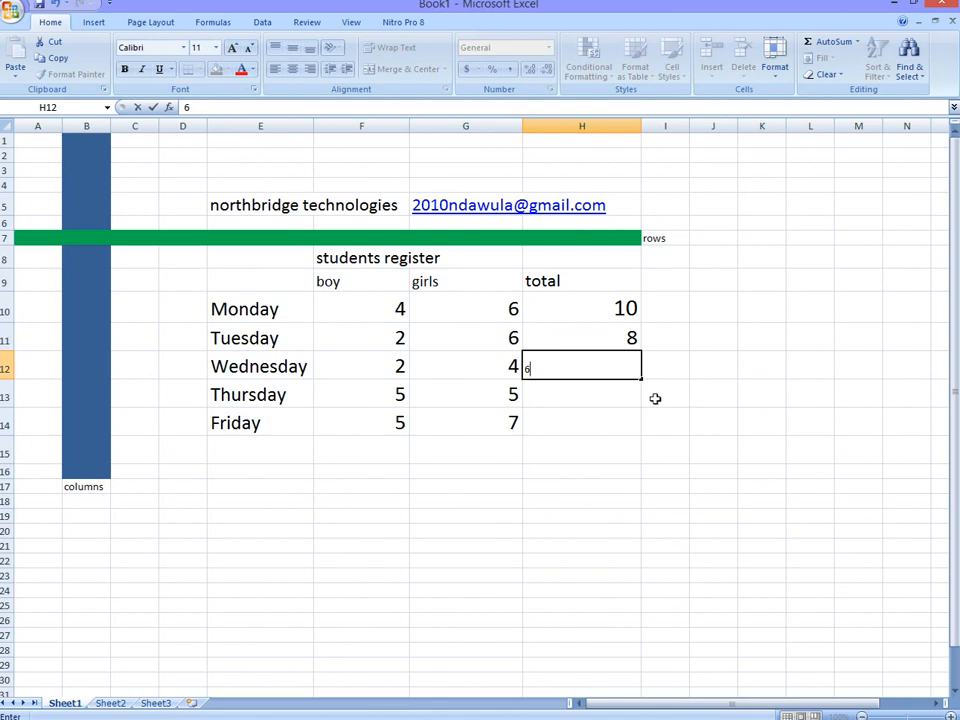
{"action": "left_click", "coordinate": [633, 338]}
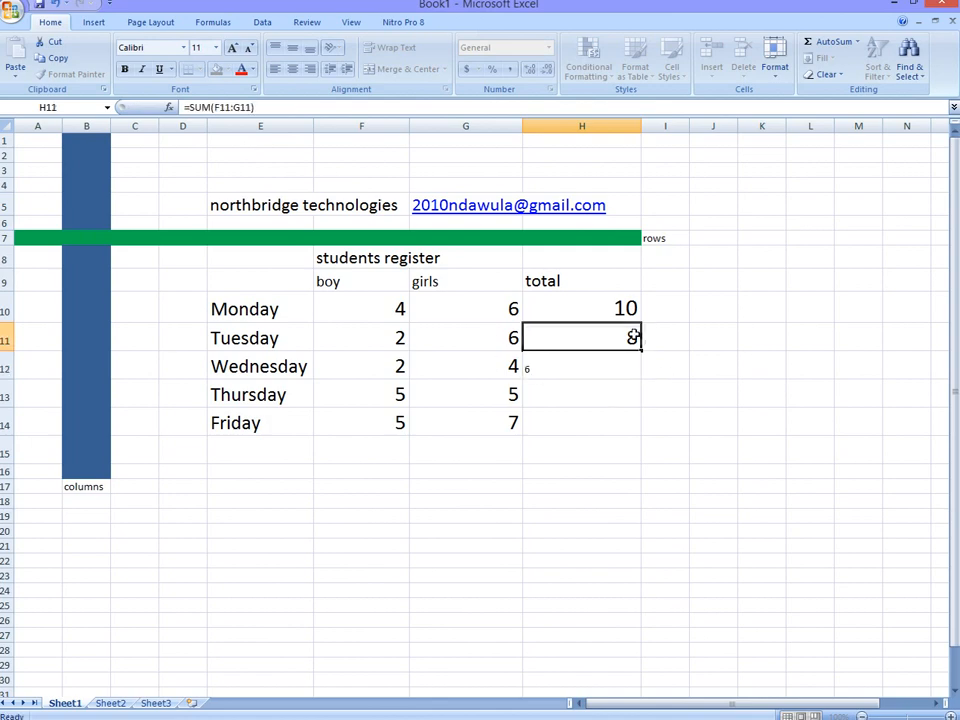
{"action": "left_click", "coordinate": [532, 368]}
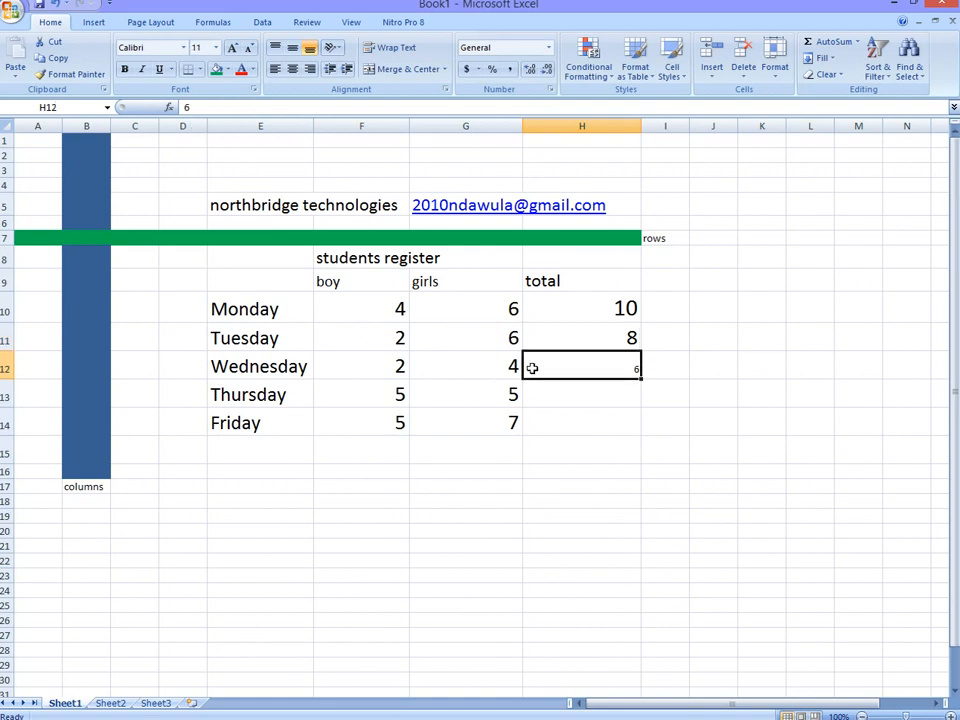
Step: Replace the directly entered Wednesday total in cell H12 with the formula =sum(F12:G12)
{"action": "key", "text": "BackSpace"}
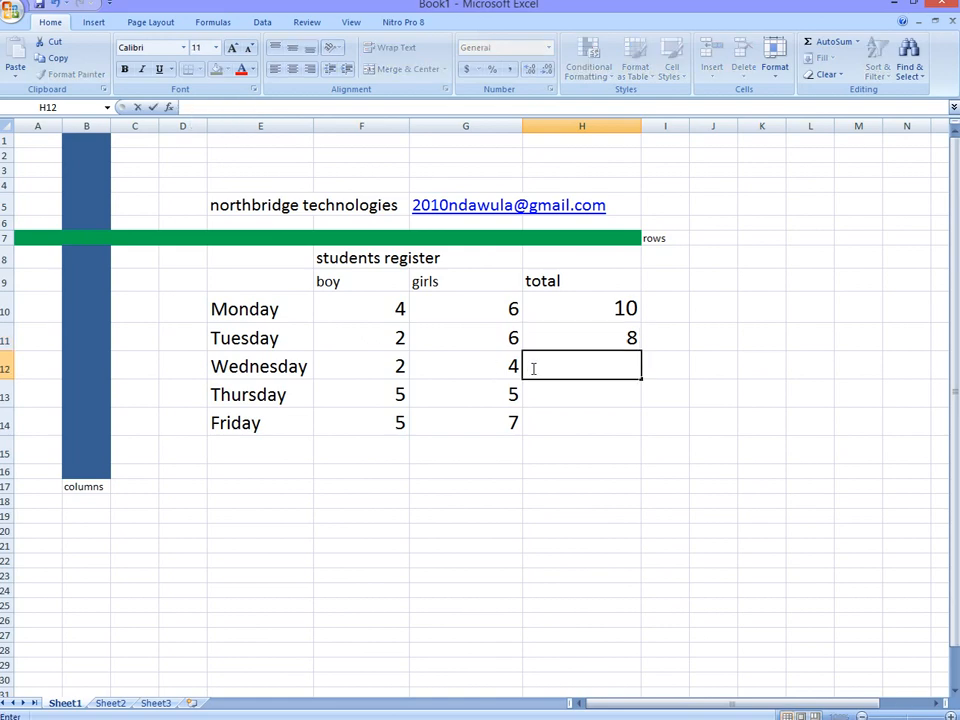
{"action": "type", "text": "=sum"}
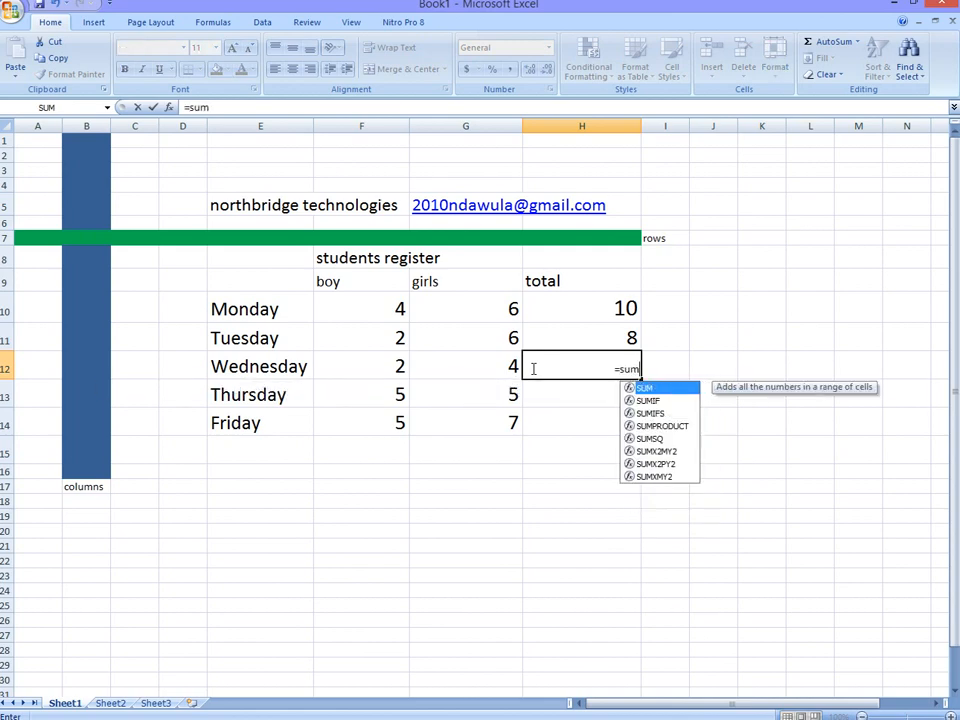
{"action": "type", "text": "("}
{"action": "left_click_drag", "start_coordinate": [400, 367], "coordinate": [452, 369]}
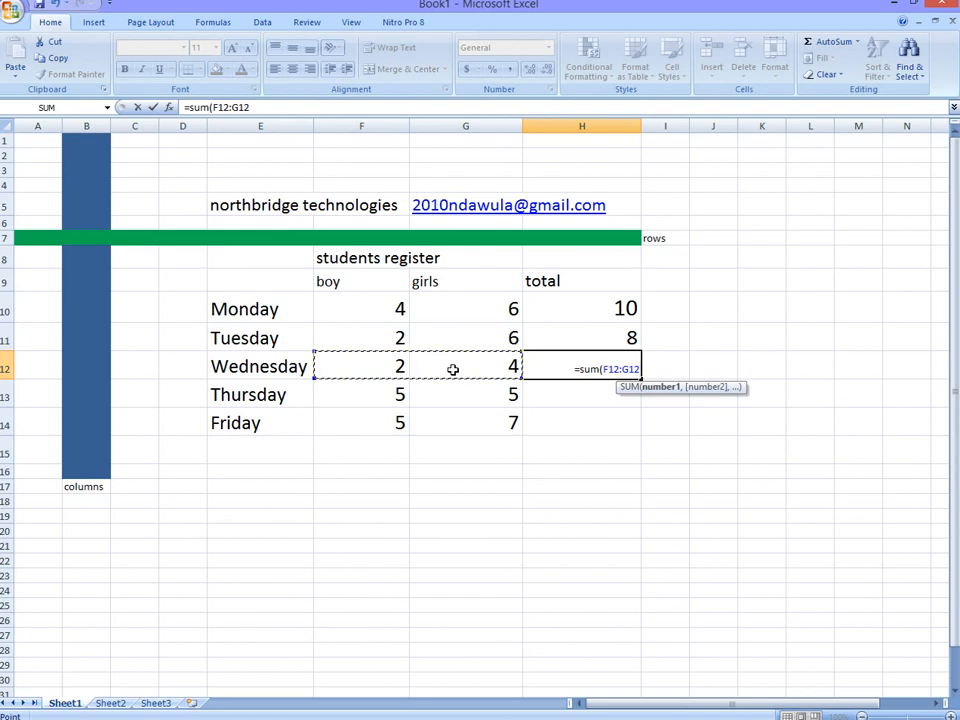
{"action": "type", "text": ")"}
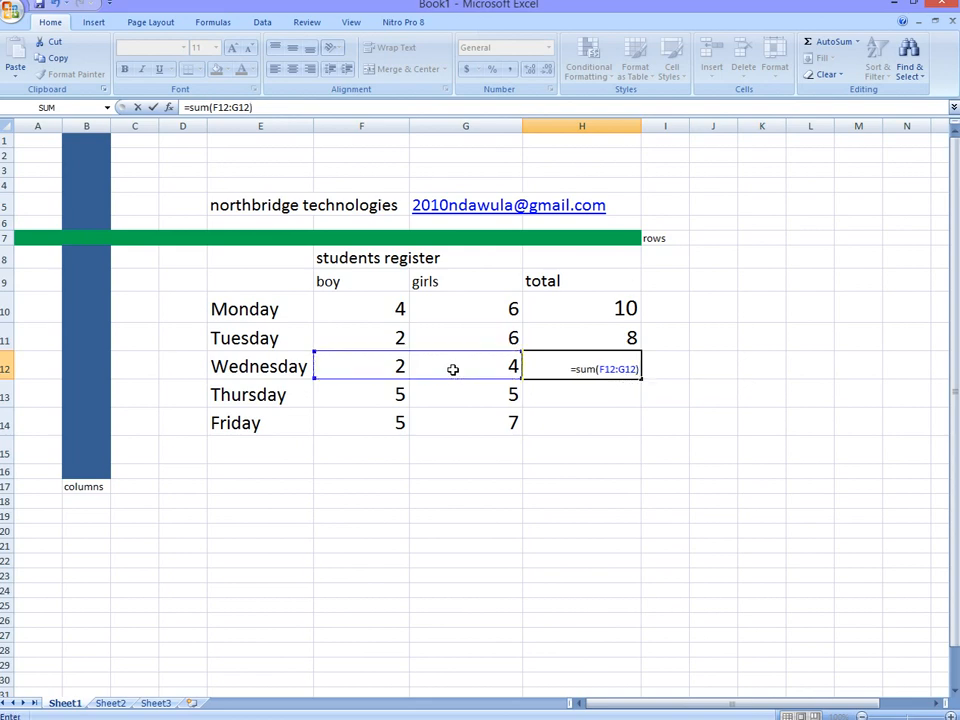
{"action": "key", "text": "Return"}
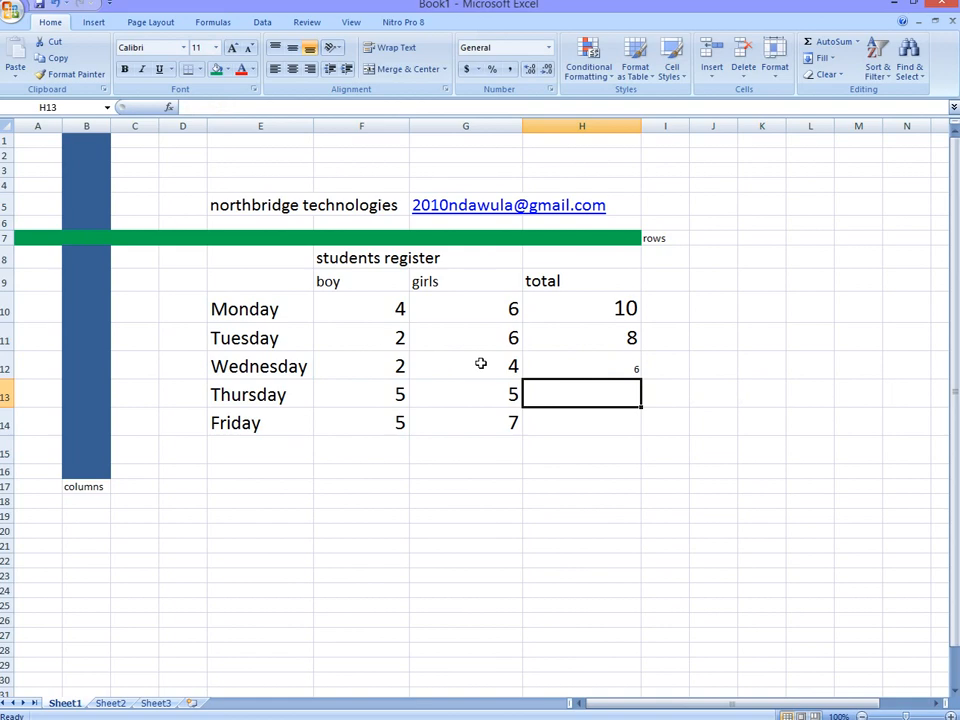
Step: Calculate Thursday's total in cell H13 with the formula =sum(F13:G13)
{"action": "type", "text": "="}
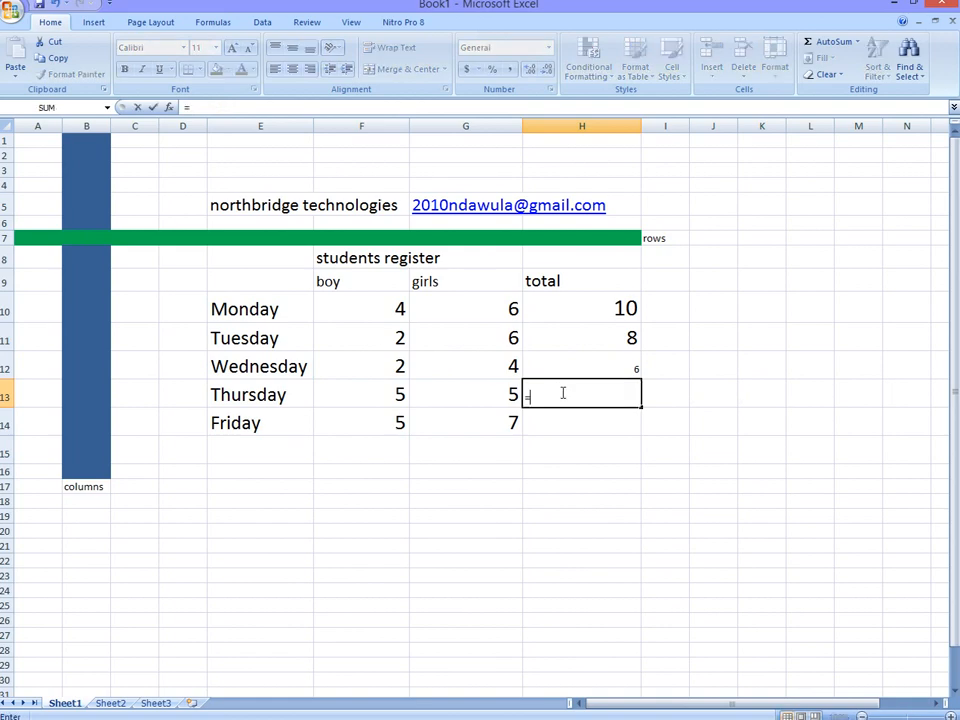
{"action": "type", "text": "sum"}
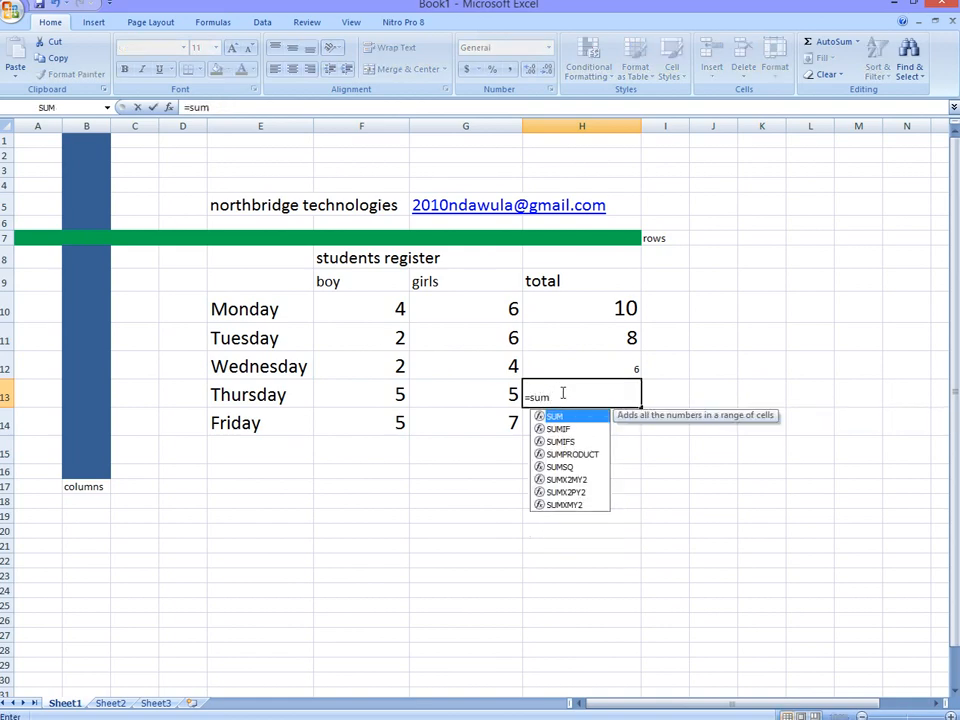
{"action": "type", "text": "("}
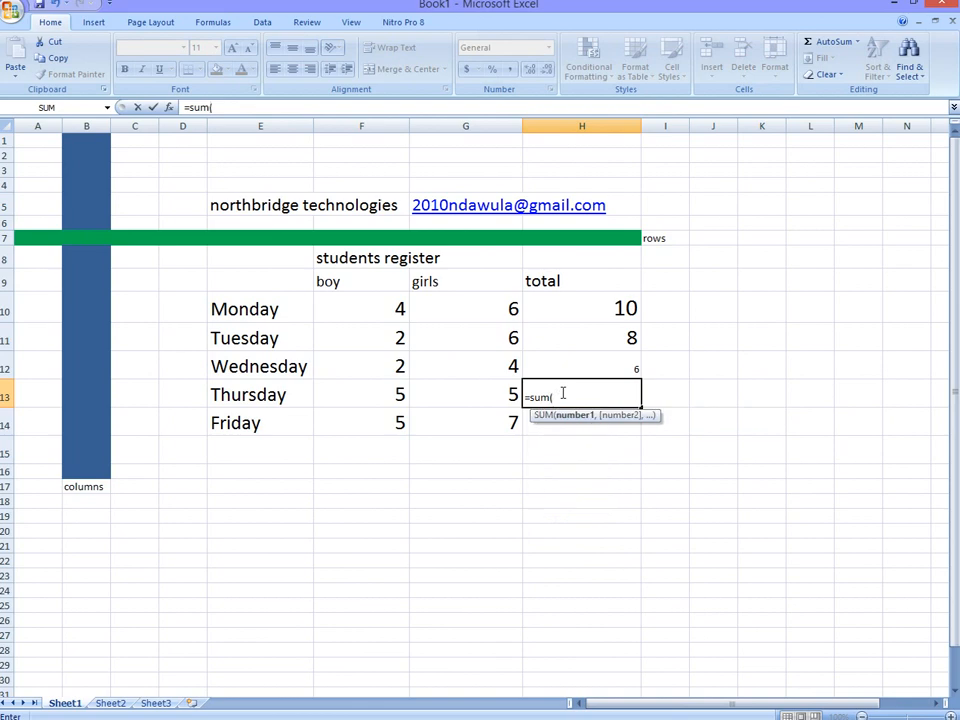
{"action": "left_click", "coordinate": [406, 396]}
{"action": "left_click_drag", "start_coordinate": [408, 396], "coordinate": [440, 393]}
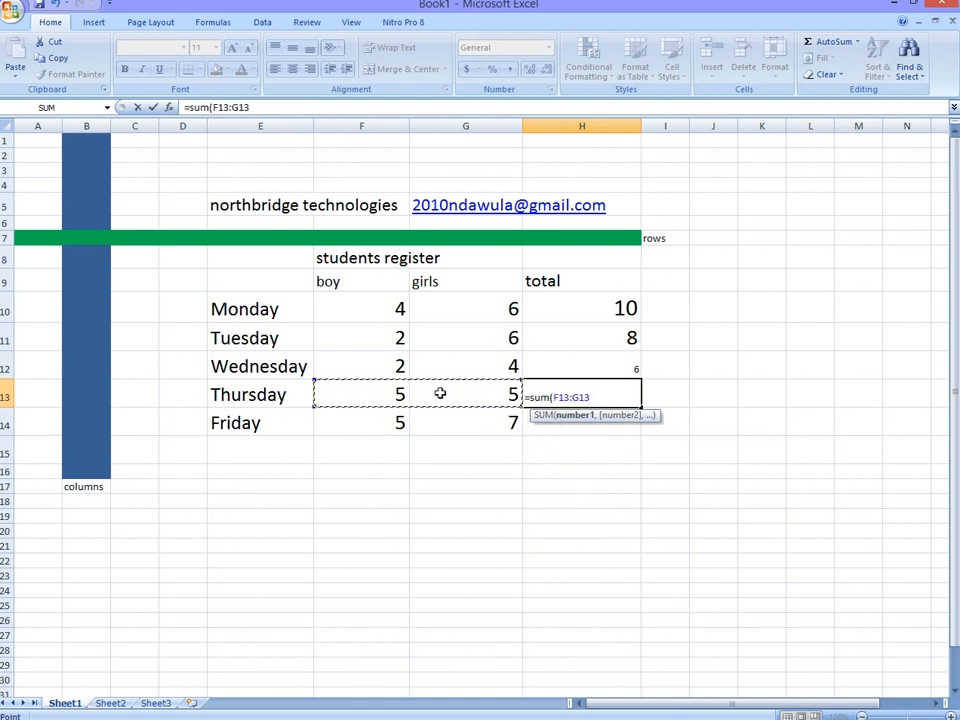
{"action": "type", "text": ")"}
{"action": "key", "text": "Return"}
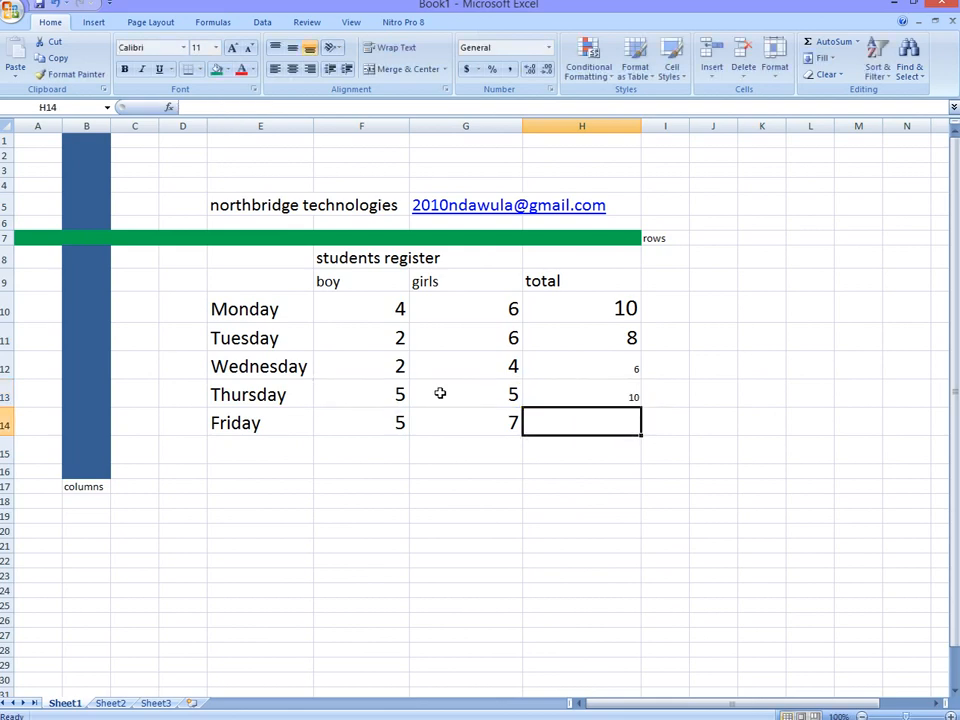
Step: Calculate Friday's total in cell H14 with the formula =sum(F14:G14)
{"action": "type", "text": "="}
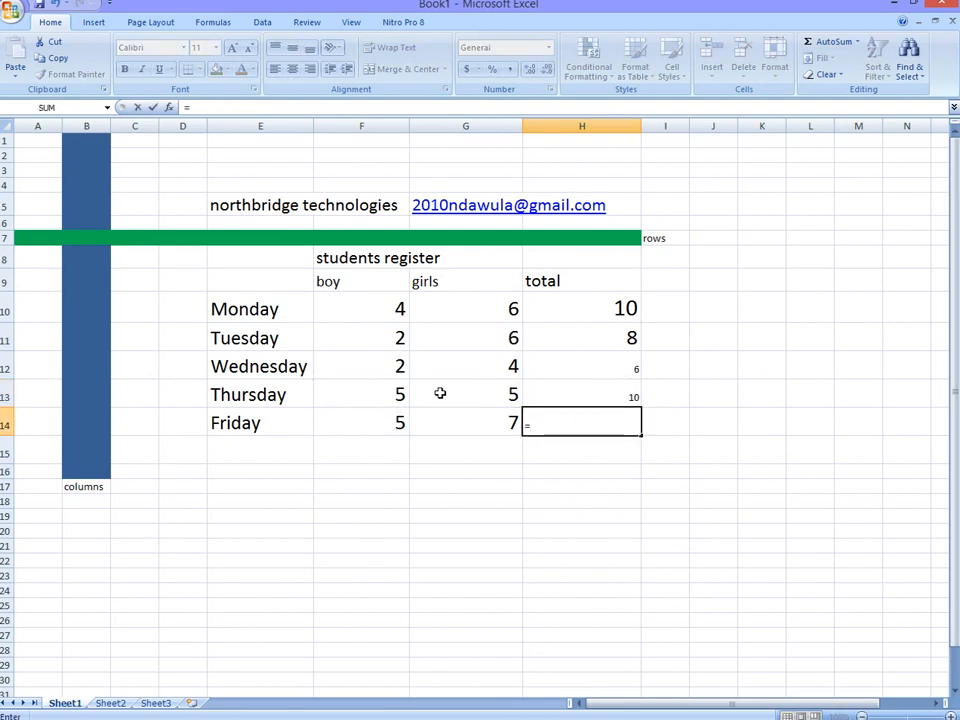
{"action": "type", "text": "sum"}
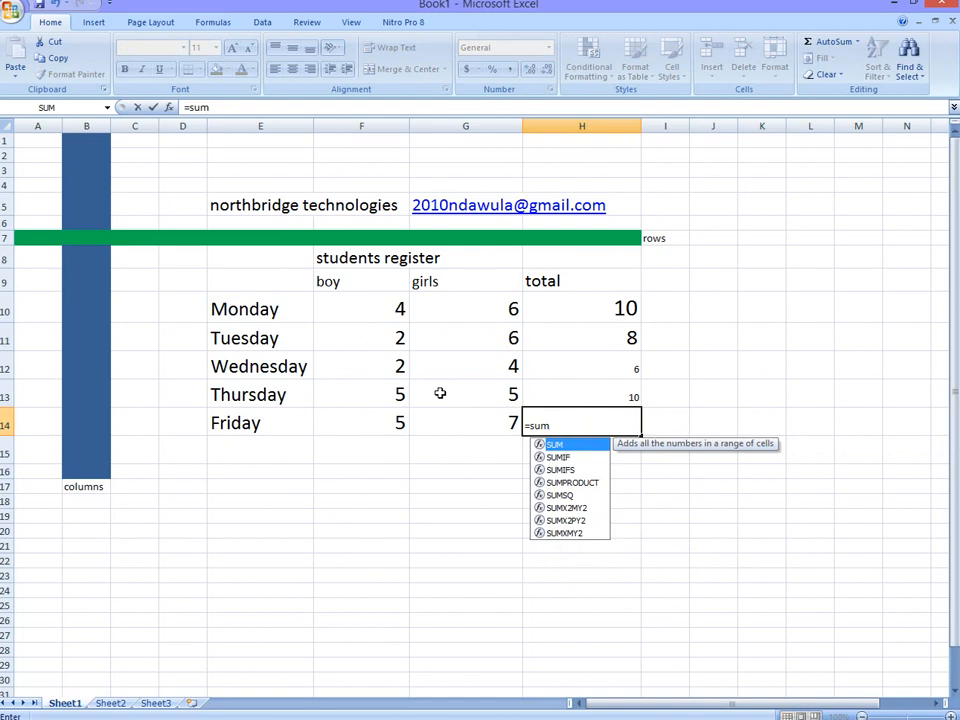
{"action": "type", "text": "("}
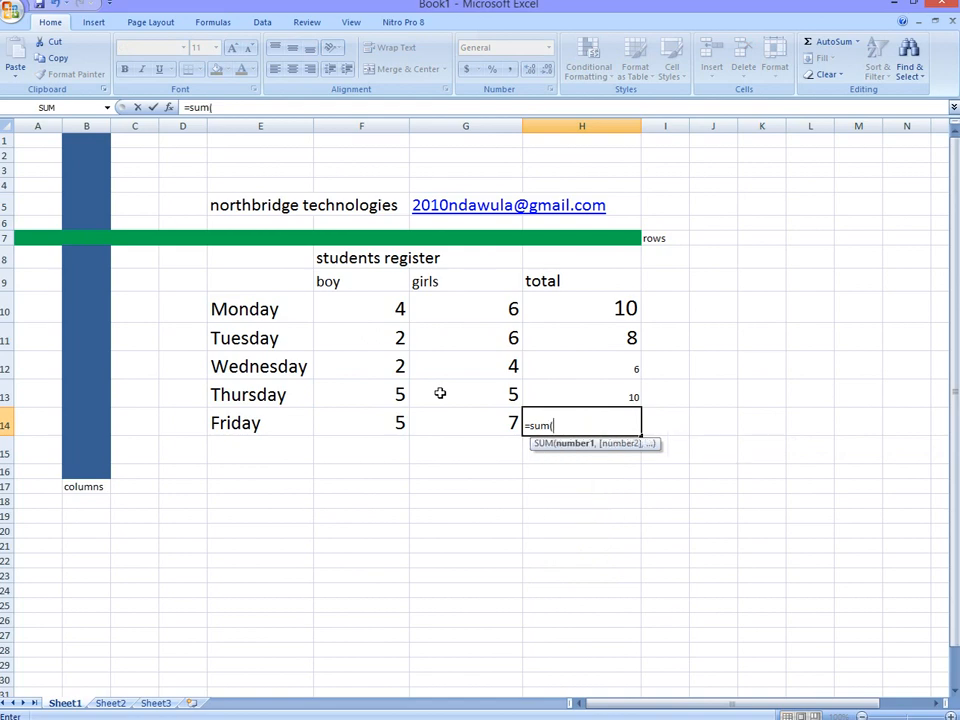
{"action": "left_click_drag", "start_coordinate": [375, 418], "coordinate": [429, 414]}
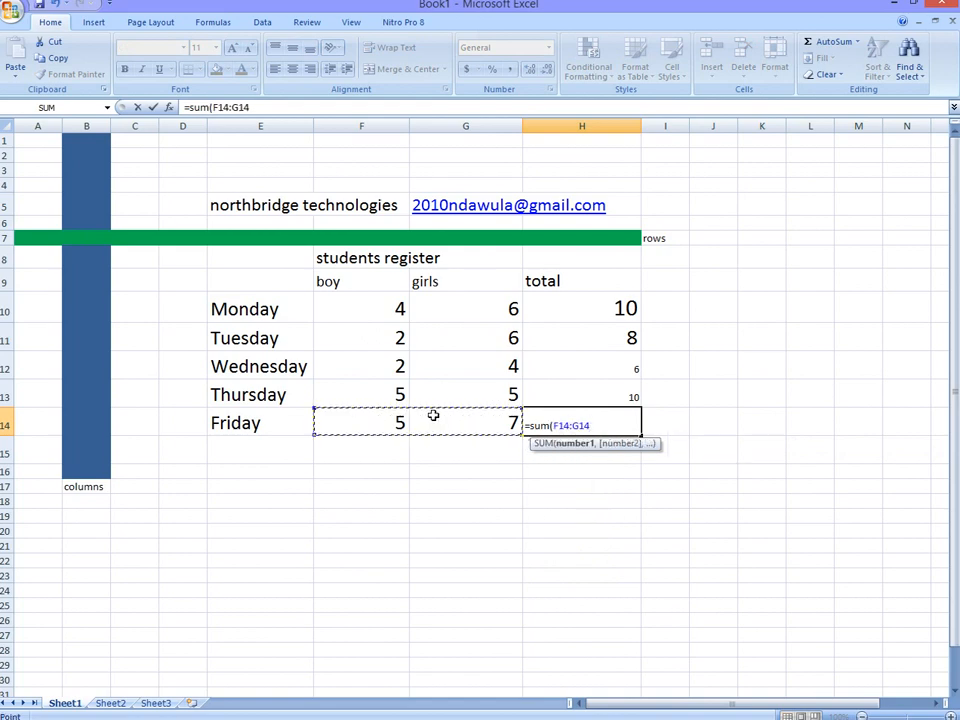
{"action": "type", "text": ")"}
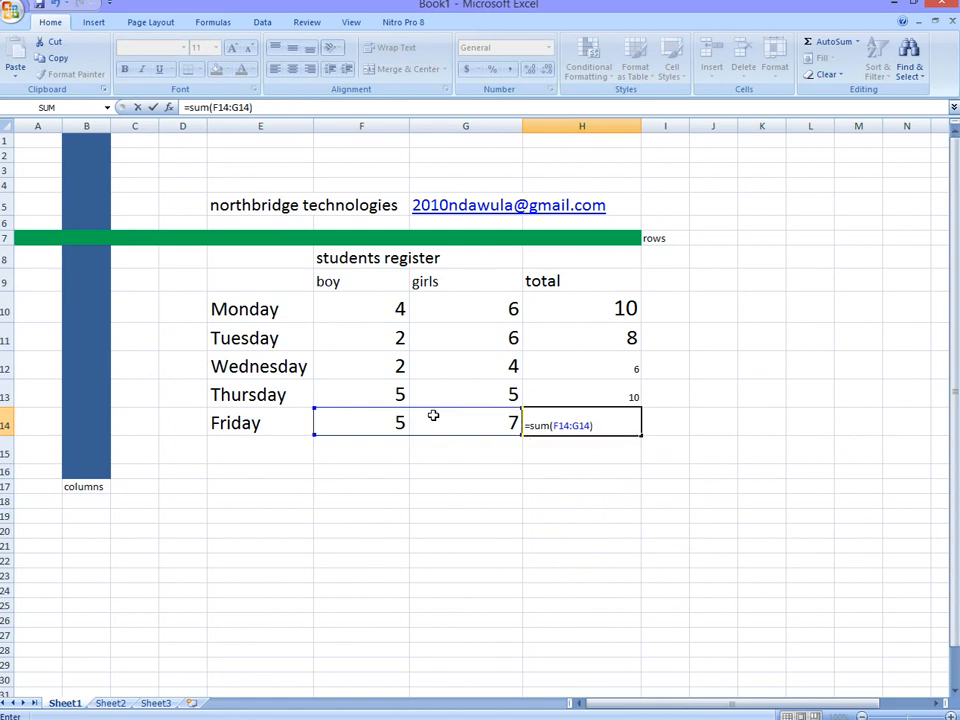
{"action": "key", "text": "Return"}
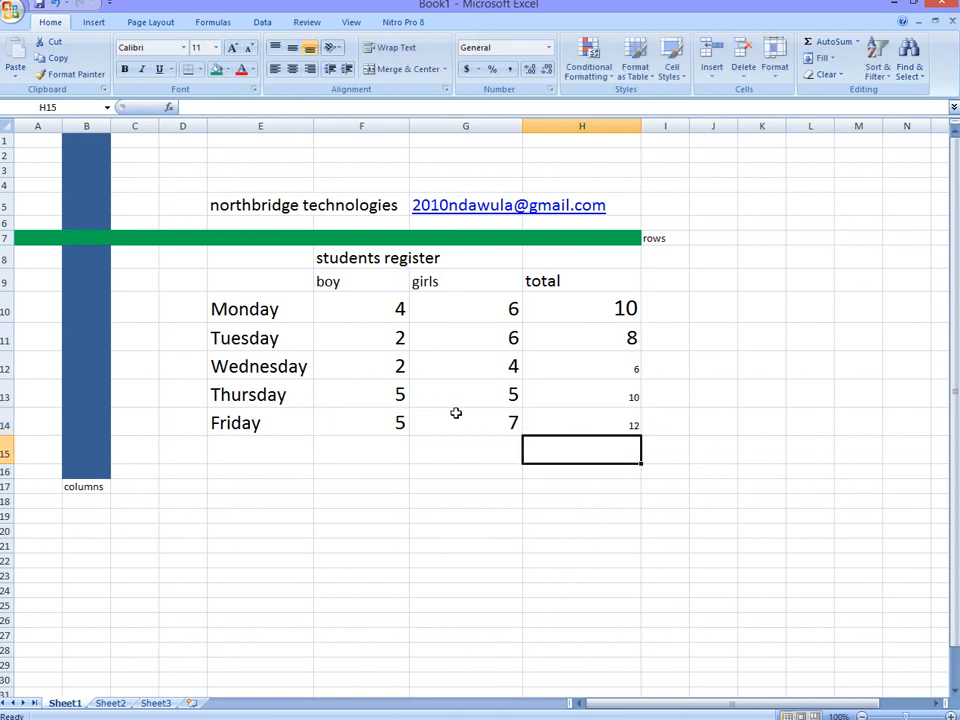
Step: Increase the font size of the Wednesday to Friday totals in cells H12:H14 to 18
{"action": "left_click_drag", "start_coordinate": [625, 424], "coordinate": [617, 373]}
{"action": "left_click", "coordinate": [232, 48]}
{"action": "left_click", "coordinate": [232, 48]}
{"action": "left_click", "coordinate": [232, 48]}
{"action": "left_click", "coordinate": [233, 49]}
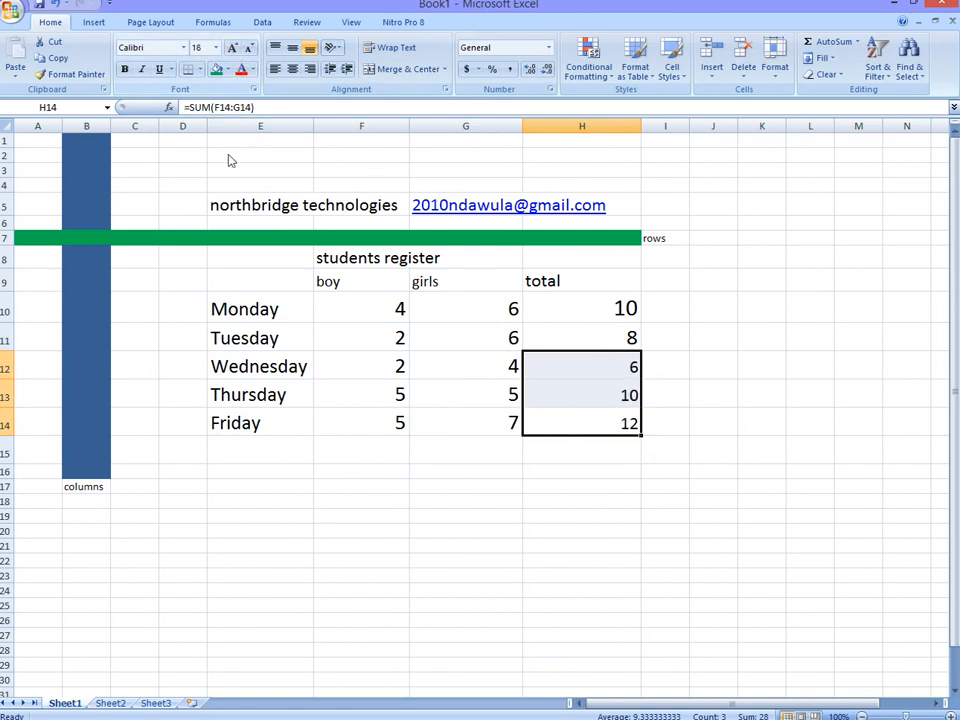